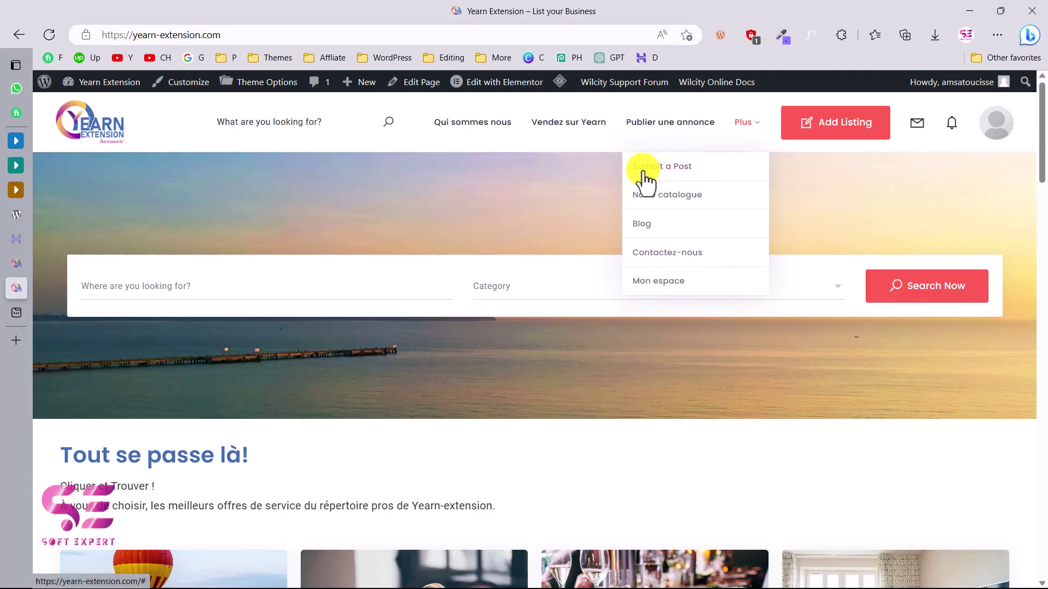
- Open the Sumbit a Post page from the Plus menu and look over its guest post form
click(682, 175)
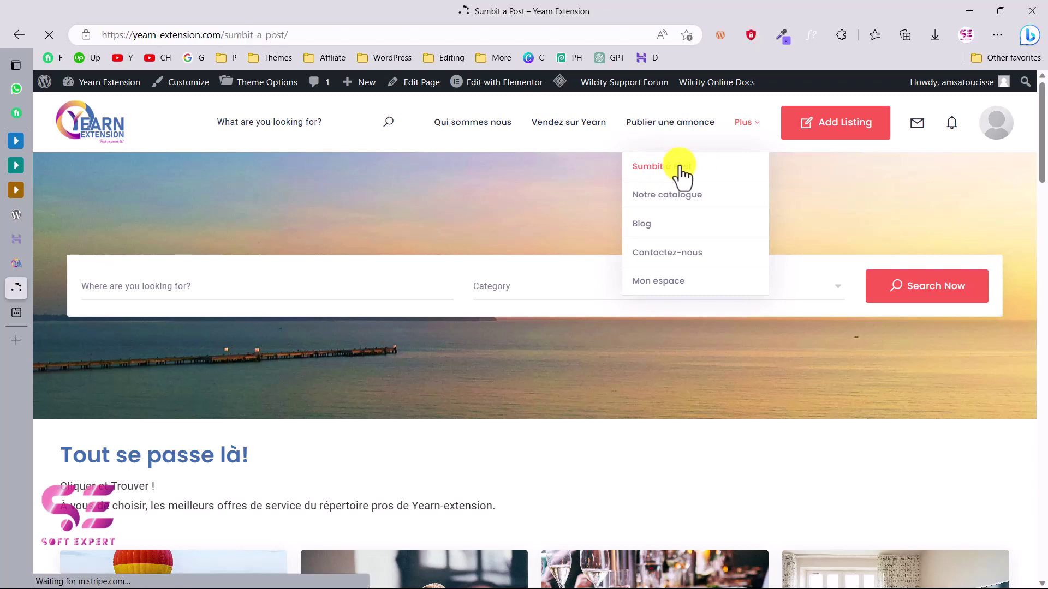
scroll(380, 303, down, 3)
scroll(380, 304, down, 3)
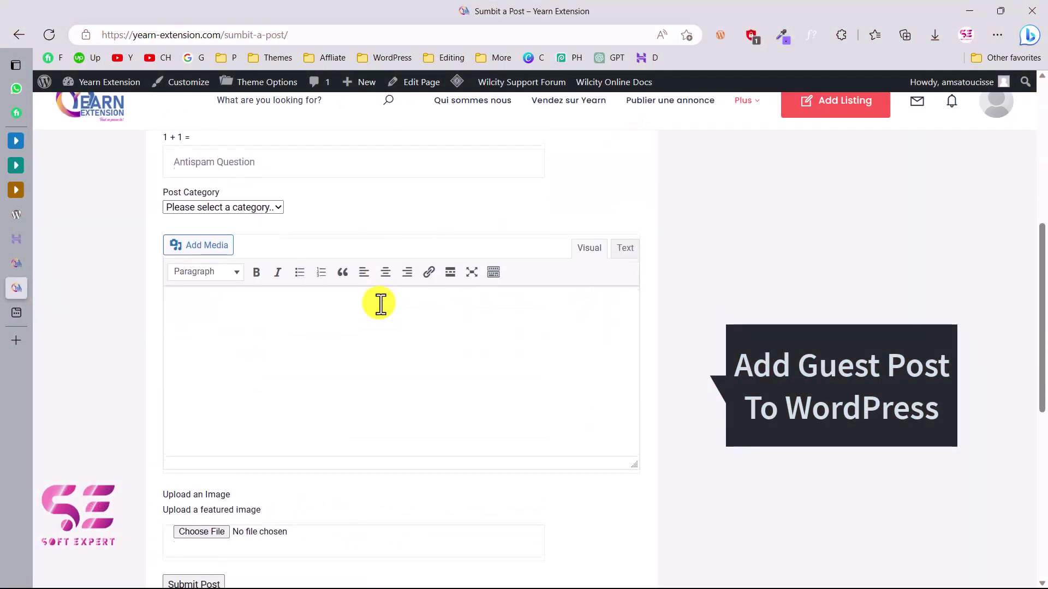
scroll(381, 304, up, 6)
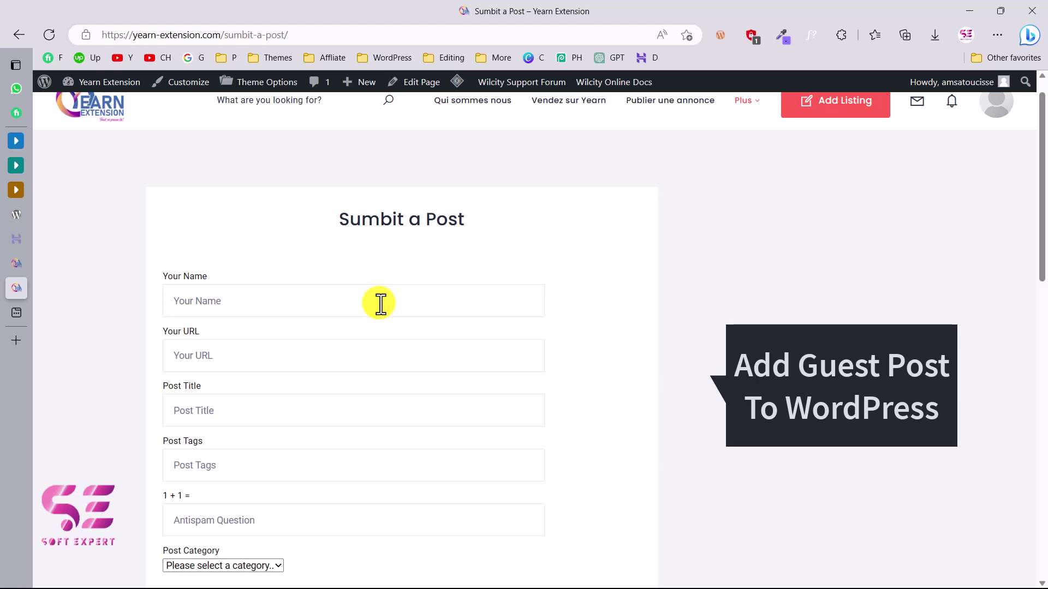
drag(339, 219, 428, 220)
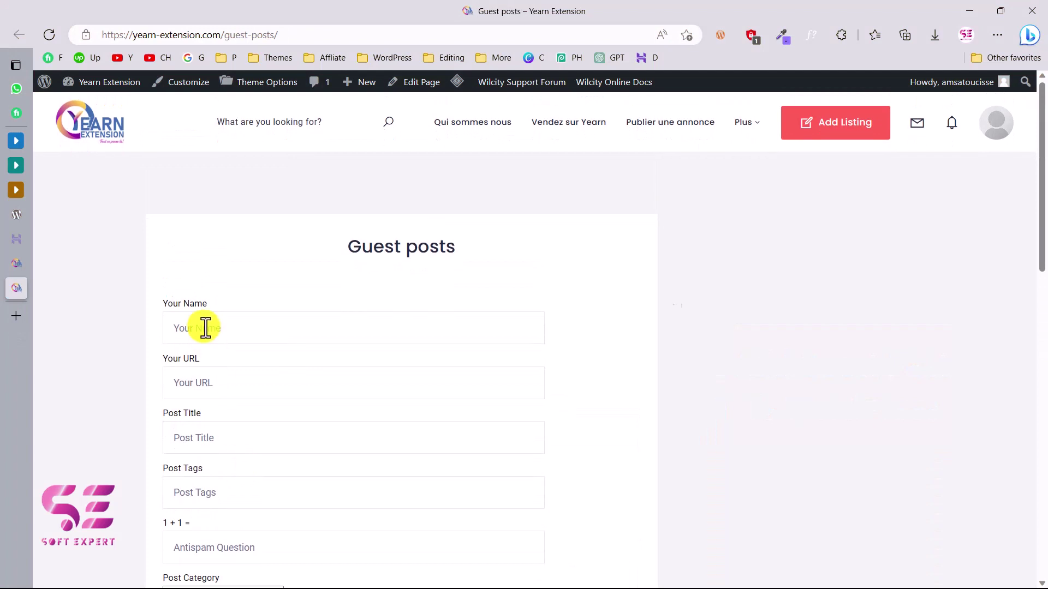
click(205, 327)
- Enter the author's name, paste the website URL, and title the post 'The post title'
text(Soft Expert)
click(224, 385)
text(https://softexpert.pk/)
click(241, 443)
text(The post title)
scroll(239, 439, down, 4)
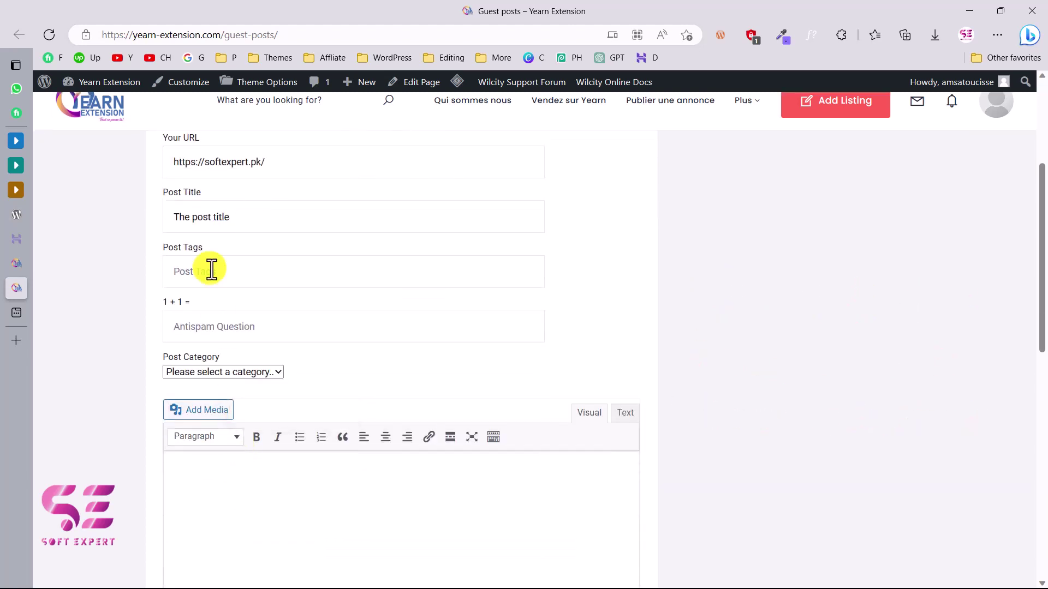
click(289, 269)
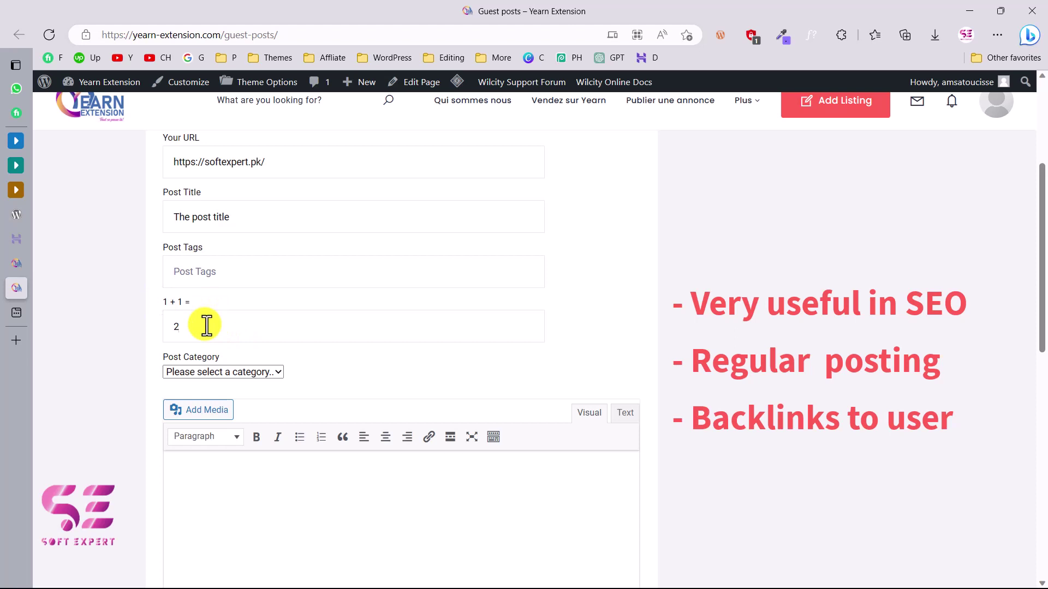
- Choose category Non classé, write 'I'll write' as content, attach roof.jpg, and submit the post
scroll(207, 326, down, 2)
click(234, 279)
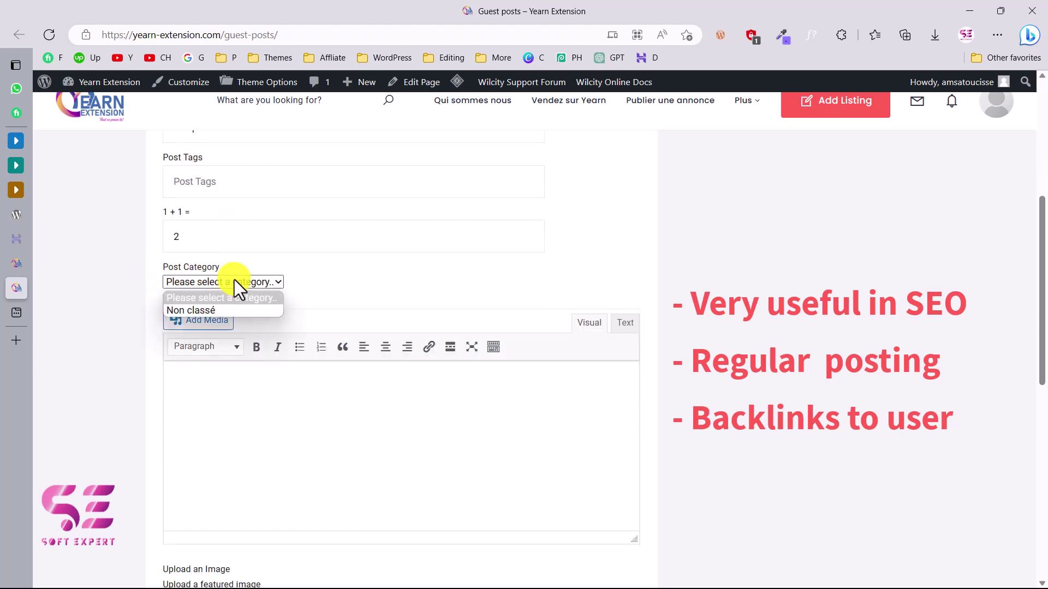
click(201, 311)
click(226, 380)
text(I'll write)
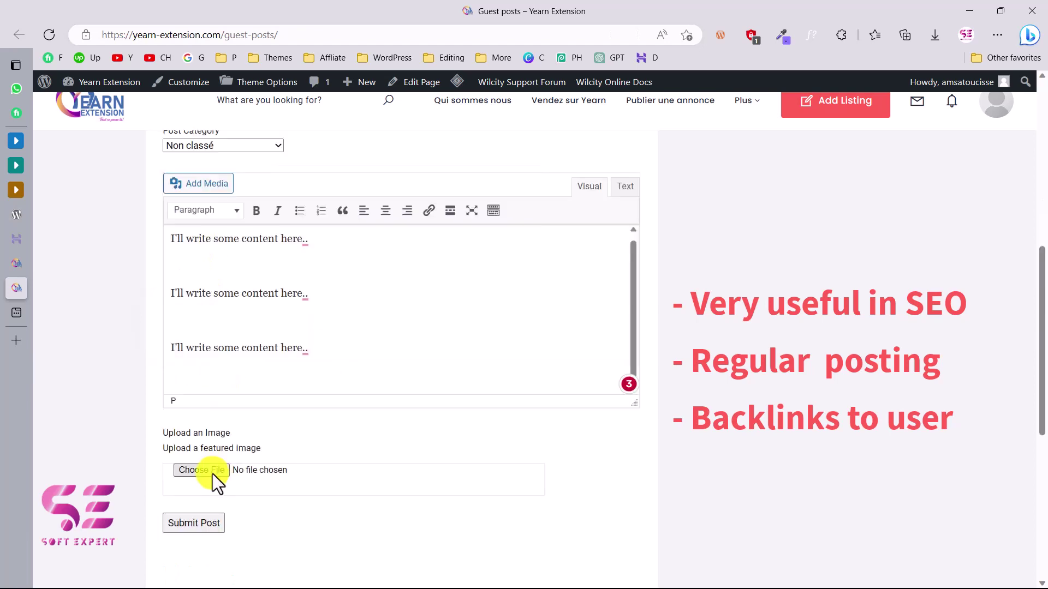
click(211, 470)
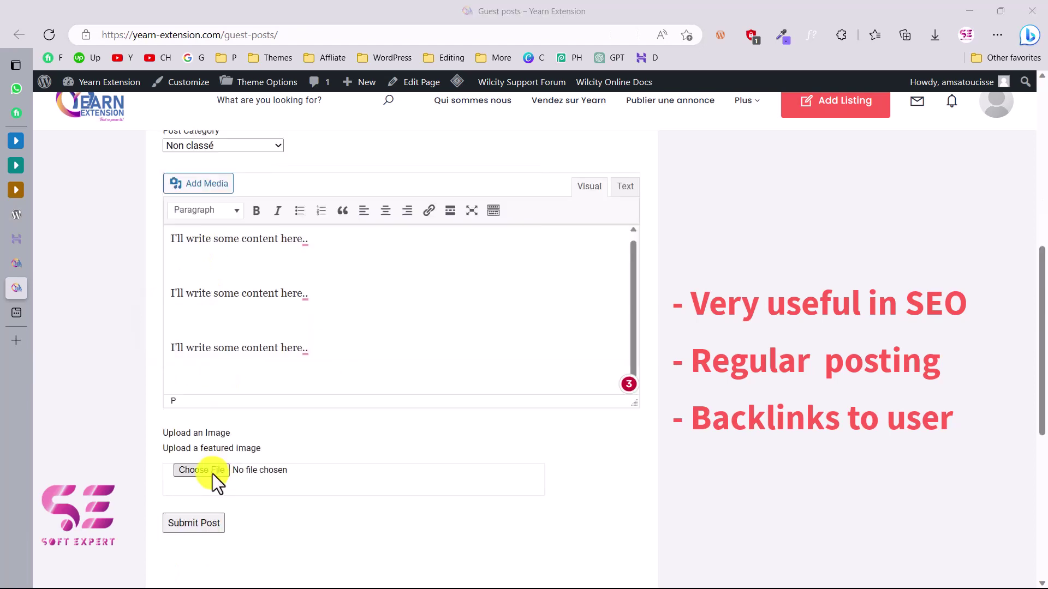
click(546, 470)
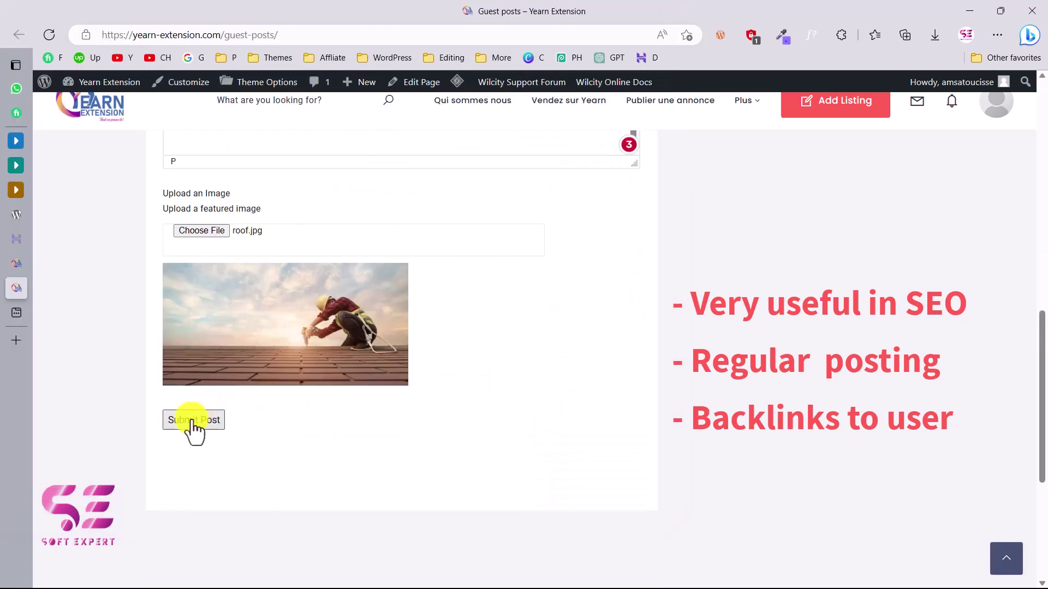
click(192, 420)
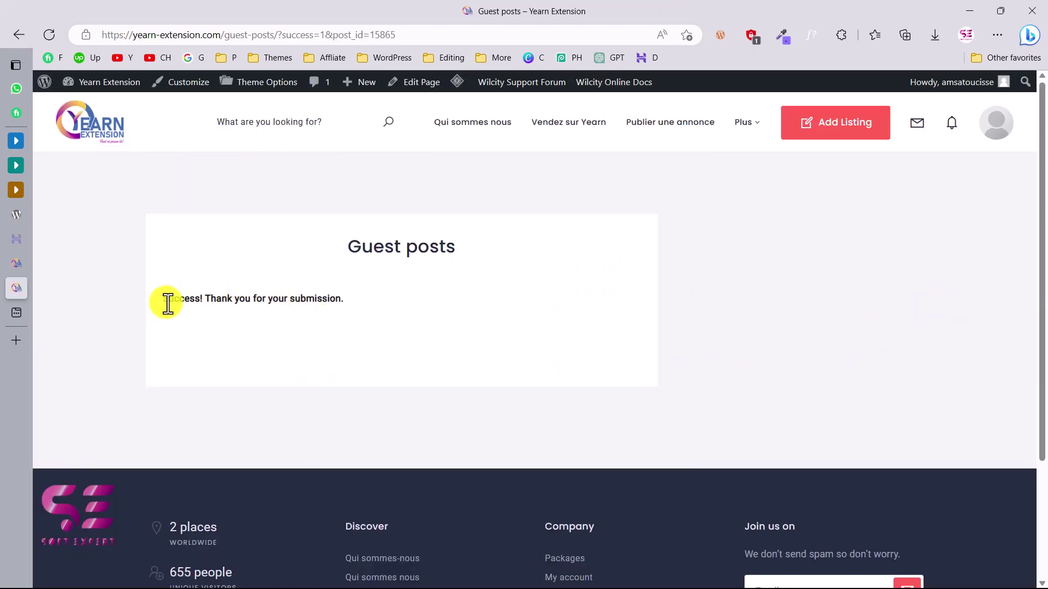
click(23, 266)
- Open the pending 'The post title' submission from the Posts list
click(70, 141)
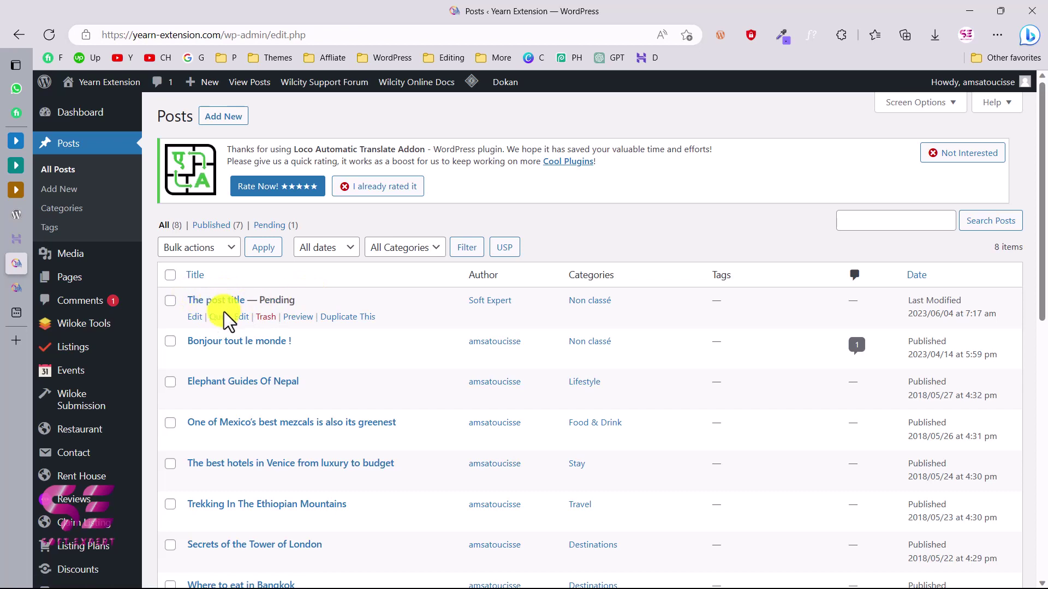
click(197, 319)
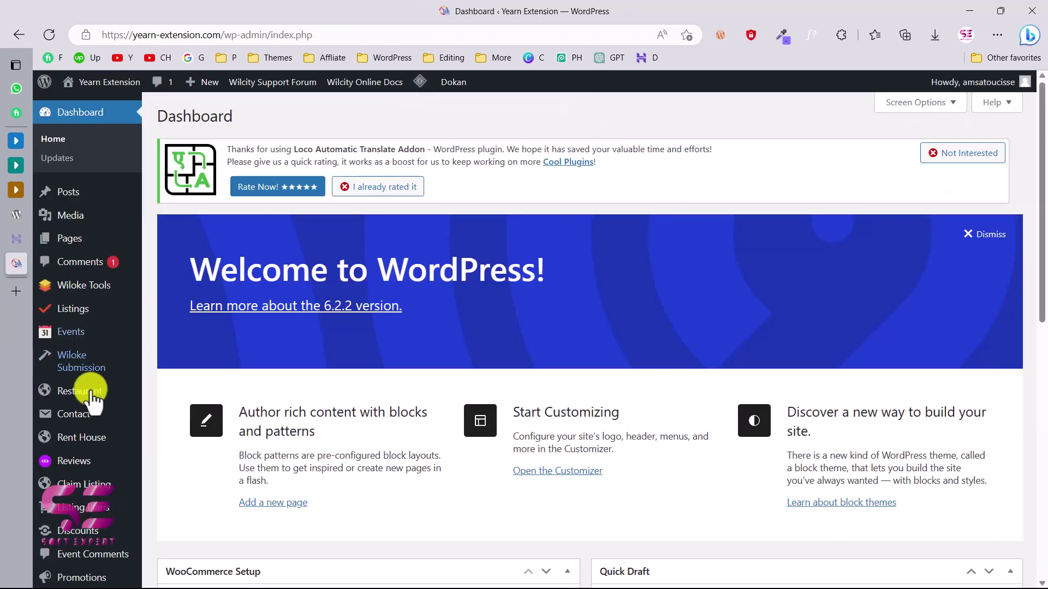
scroll(93, 398, down, 8)
- Search plugins for 'guest post', then install and activate User Submitted Posts
mouse_move(82, 437)
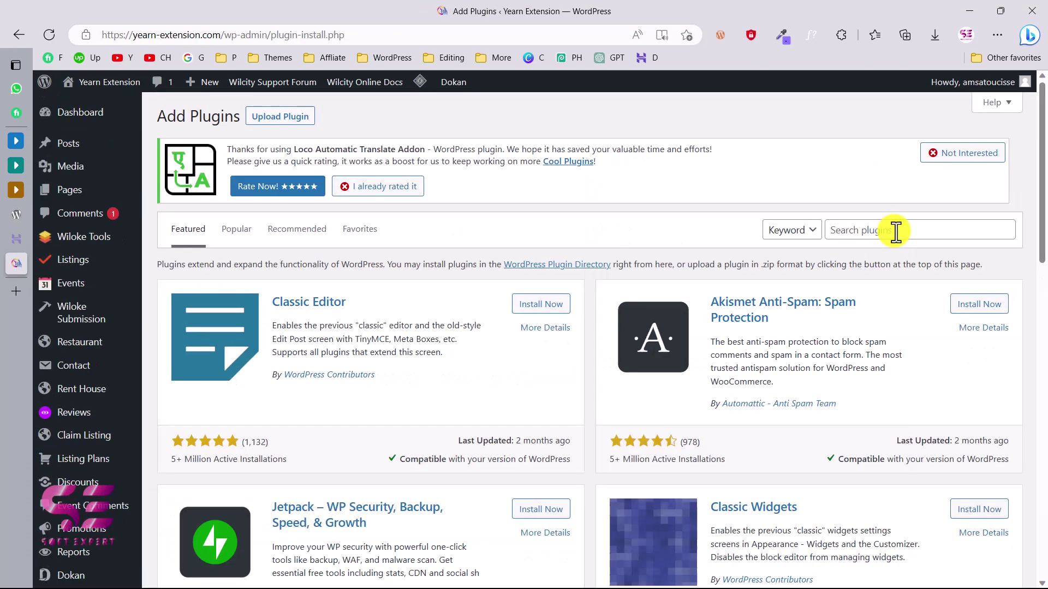
click(895, 231)
text(guest post)
scroll(737, 344, down, 5)
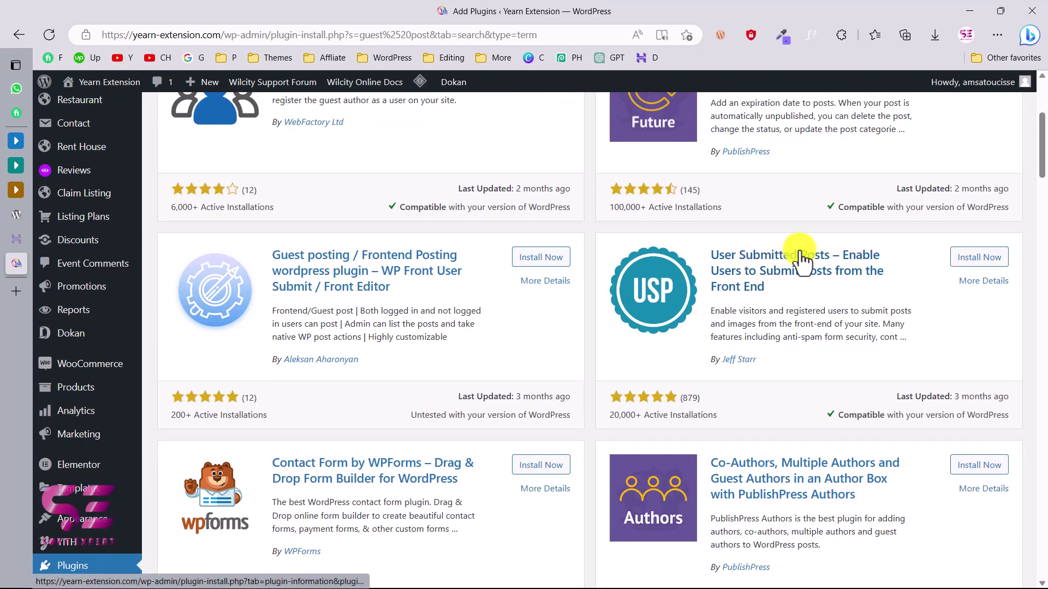
click(979, 259)
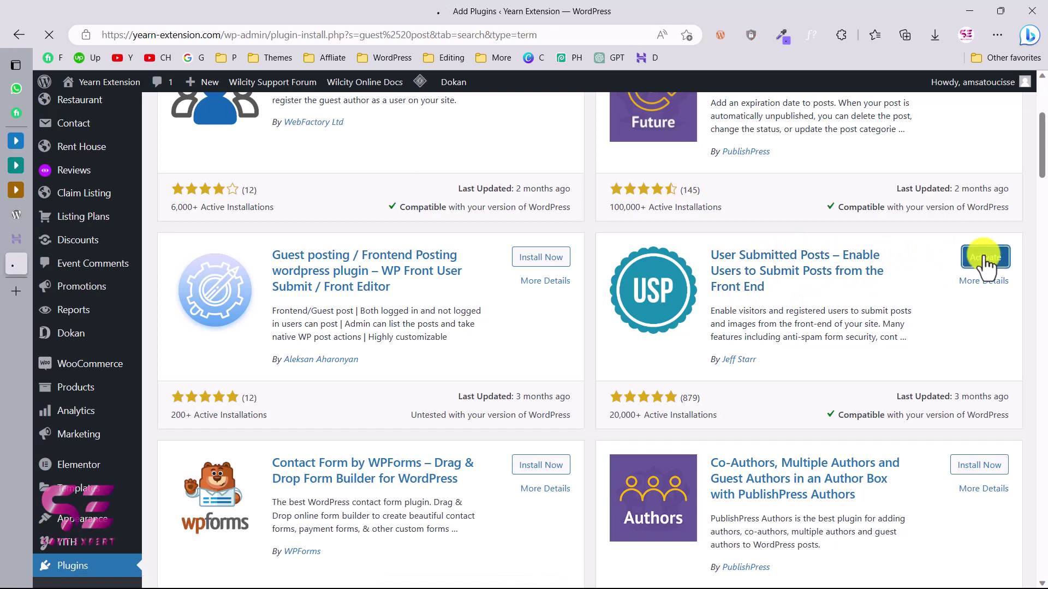
click(979, 260)
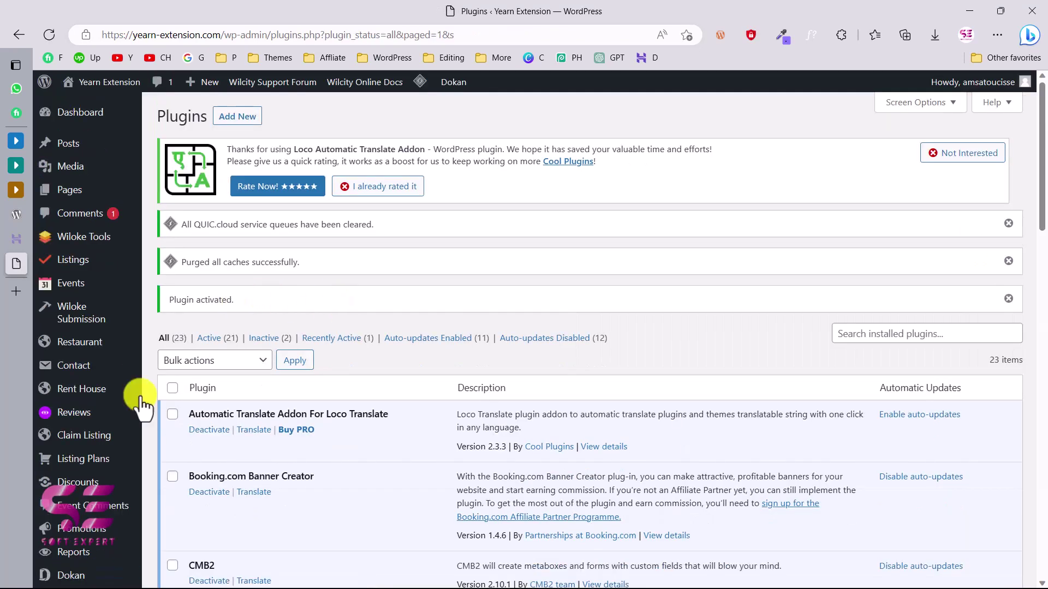
scroll(76, 442, down, 5)
scroll(78, 453, down, 4)
mouse_move(82, 457)
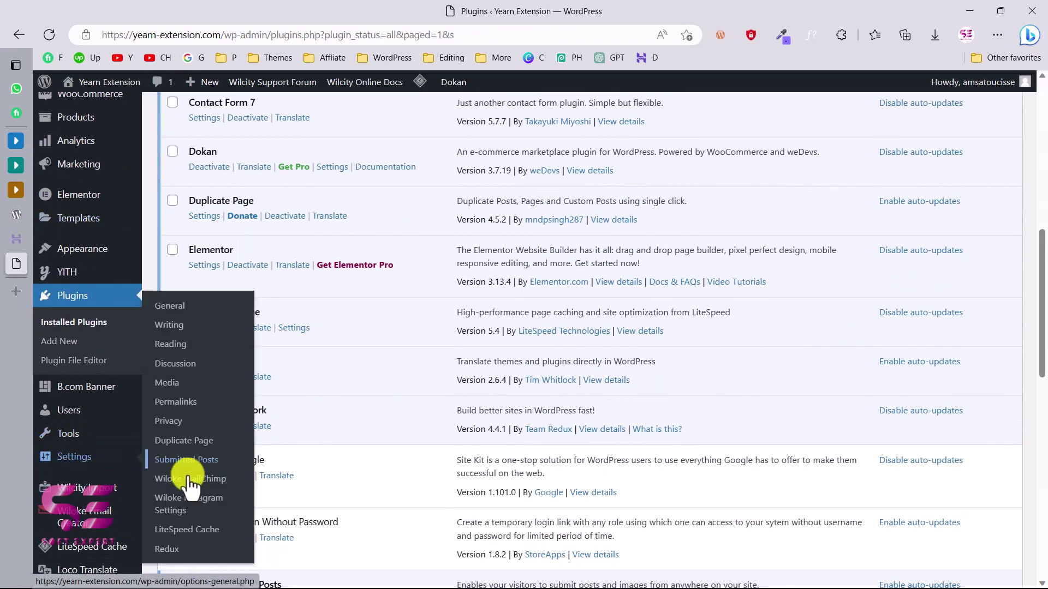
click(205, 459)
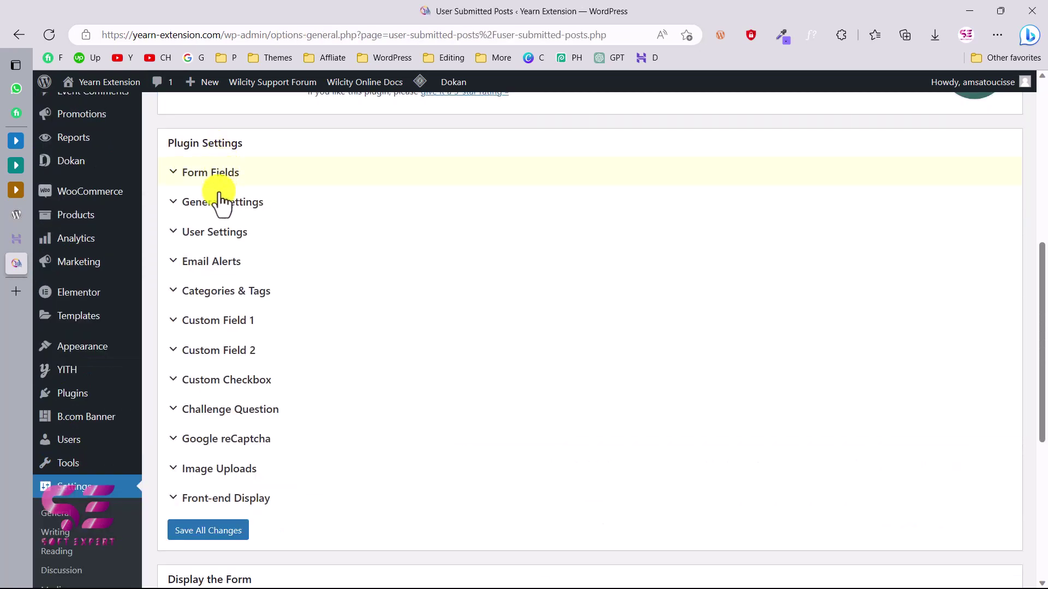
- In Form Fields, keep User Name enabled and required, and set Image Uploads to Enable
click(201, 174)
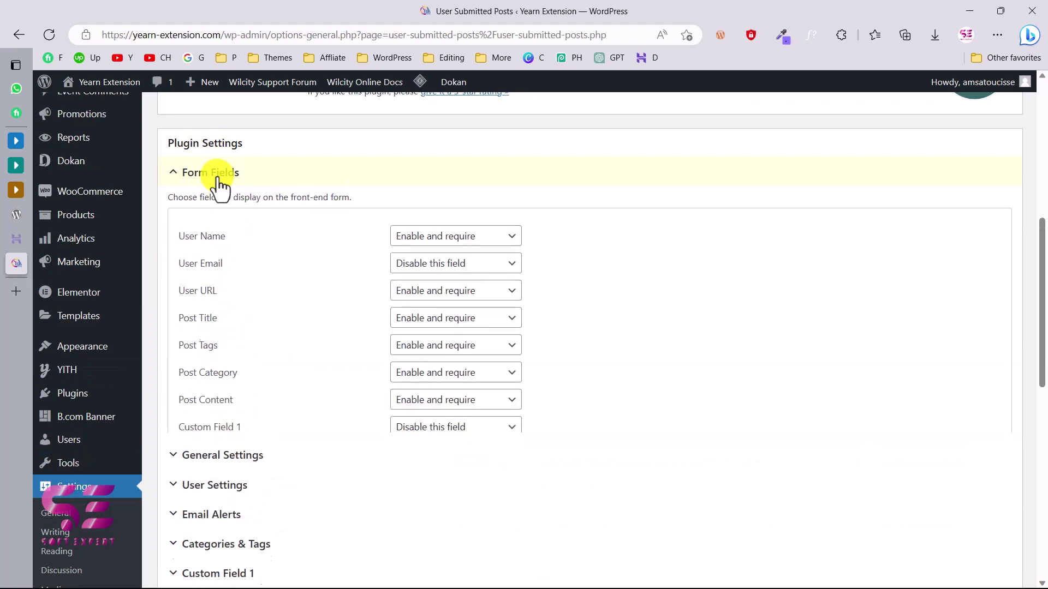
scroll(292, 288, down, 2)
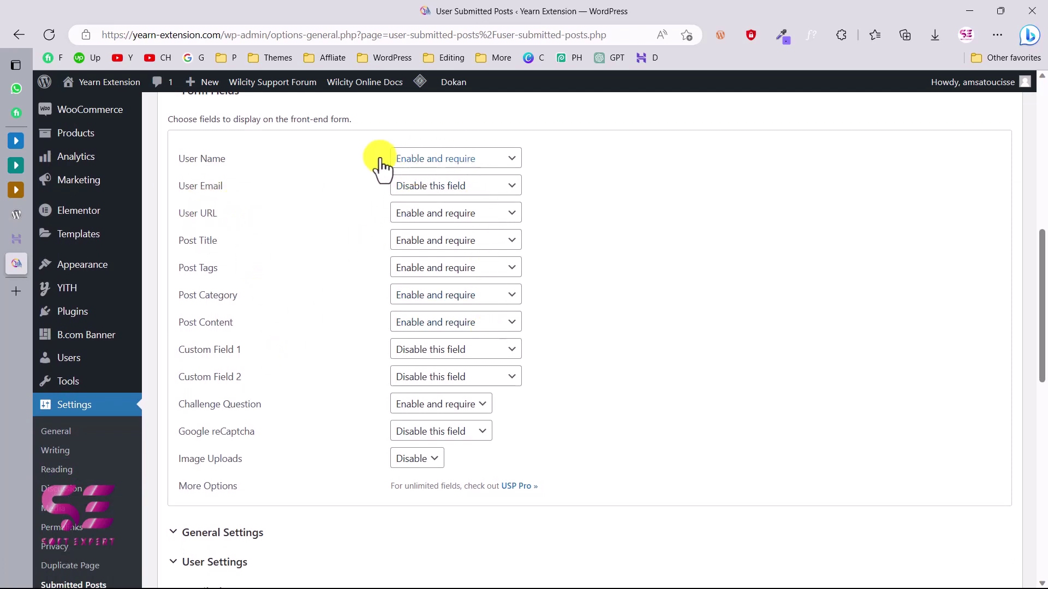
click(431, 159)
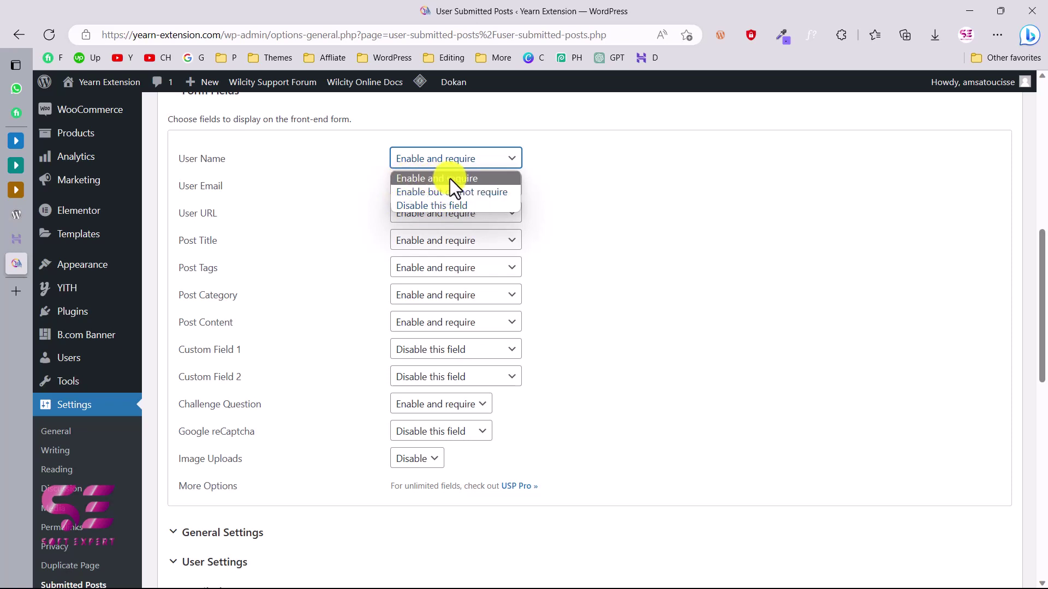
click(508, 163)
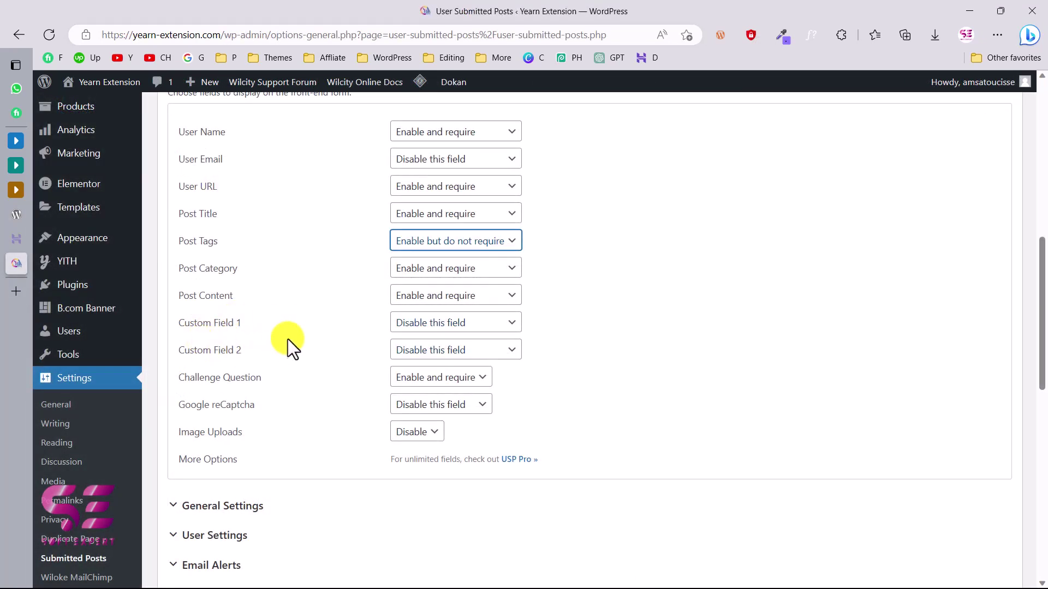
scroll(259, 335, down, 1)
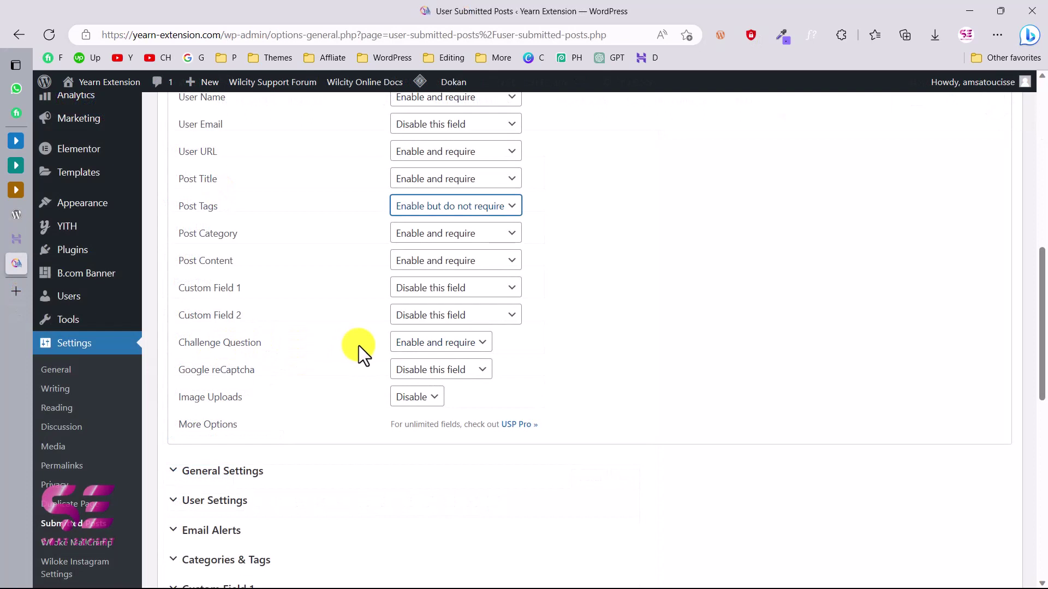
scroll(358, 346, down, 2)
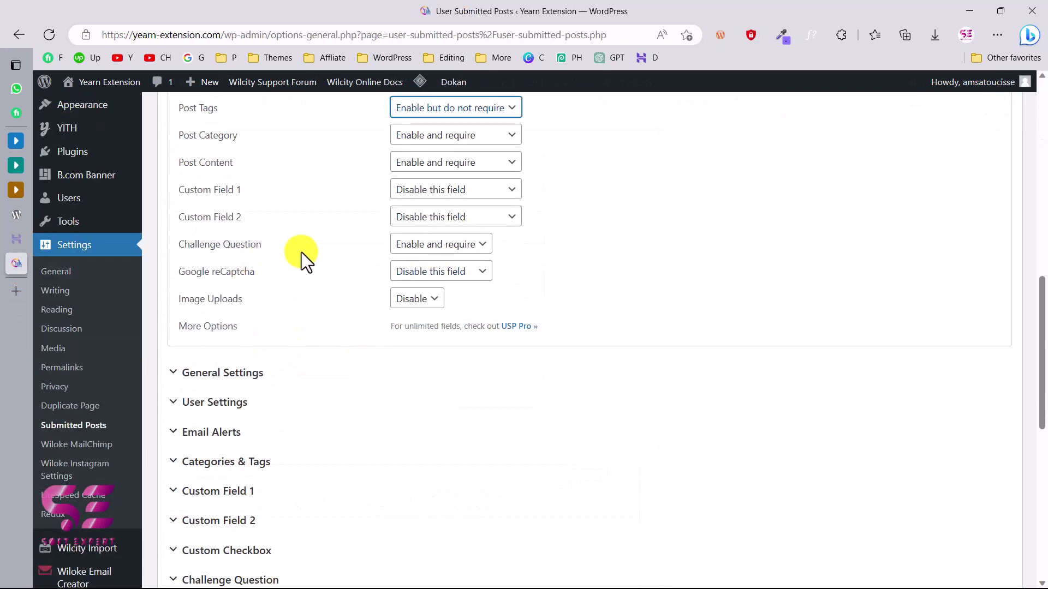
click(431, 299)
click(411, 319)
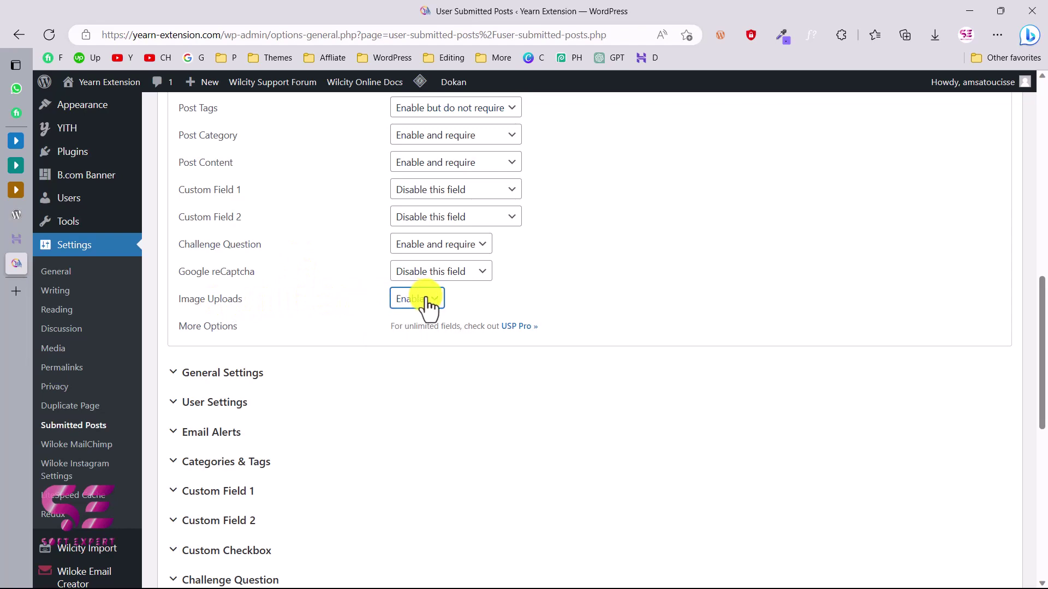
scroll(405, 299, down, 3)
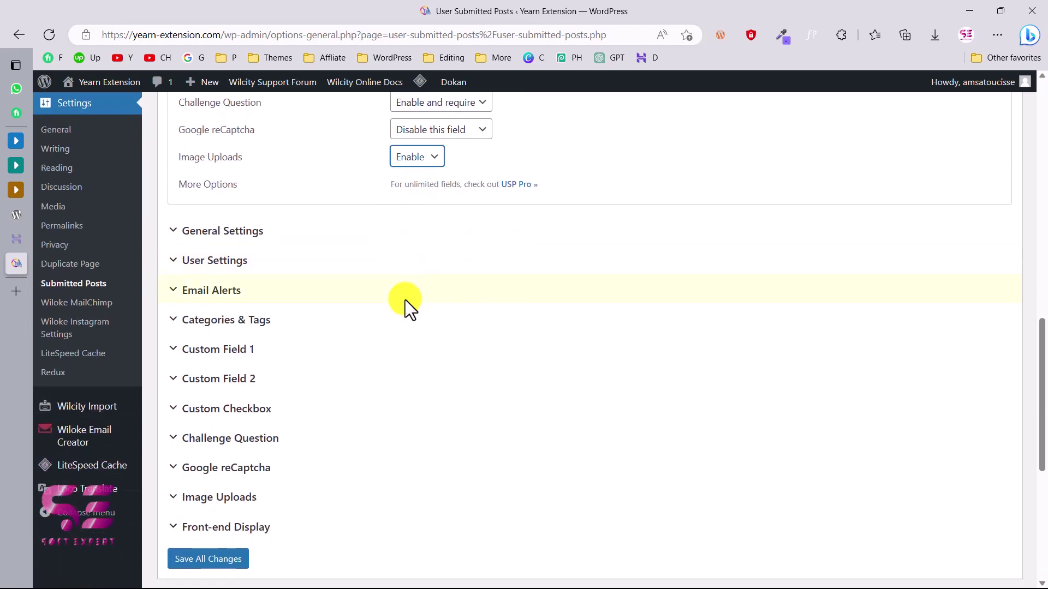
- In General Settings, keep submissions as regular posts with Post Status Pending (default)
click(239, 233)
scroll(236, 242, down, 3)
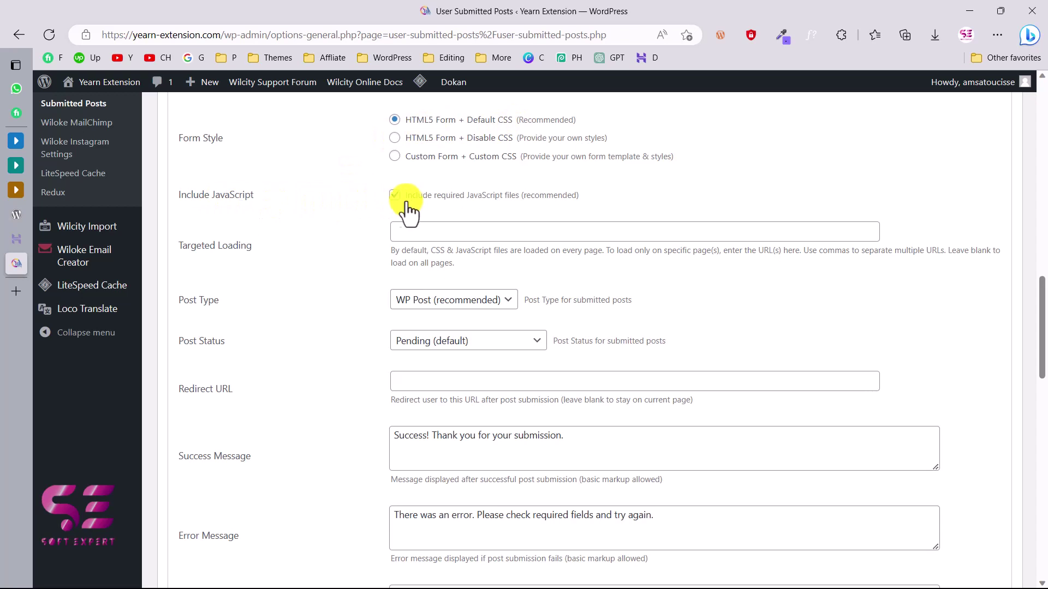
scroll(382, 212, down, 2)
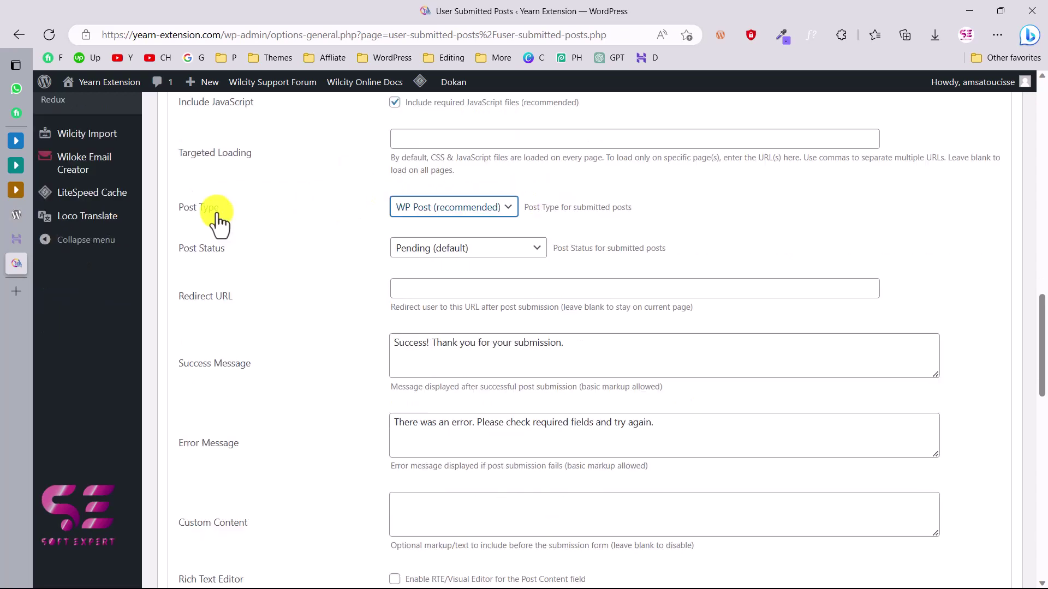
click(425, 217)
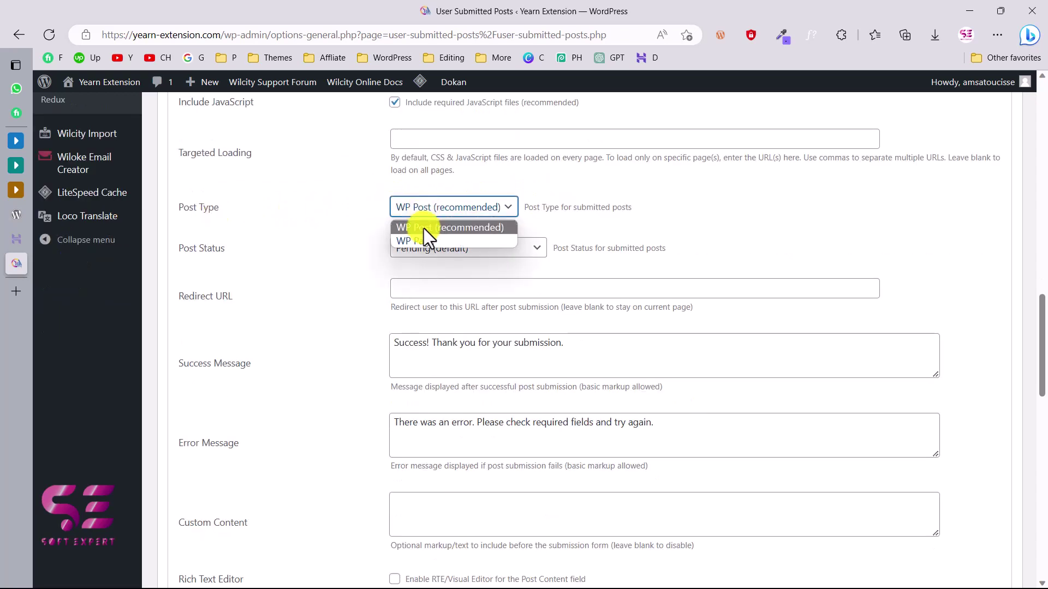
click(434, 230)
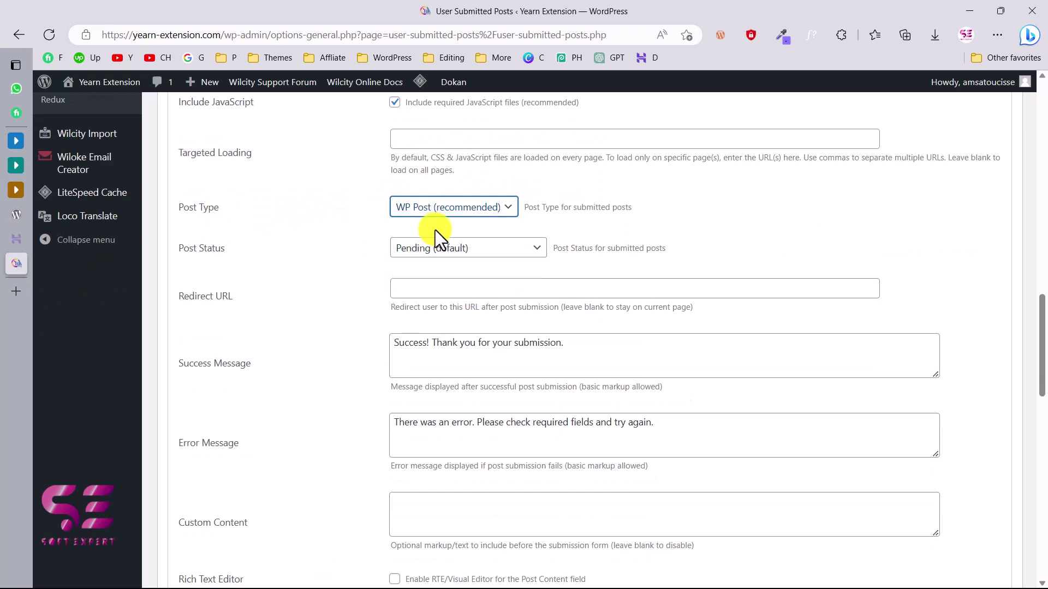
scroll(307, 208, down, 1)
key(Tab)
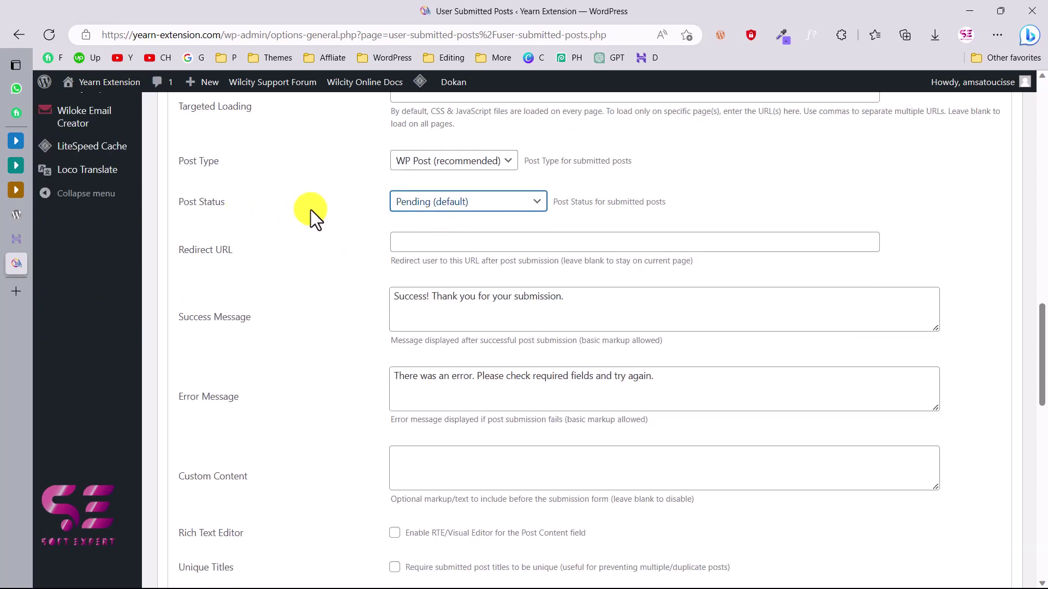
click(451, 202)
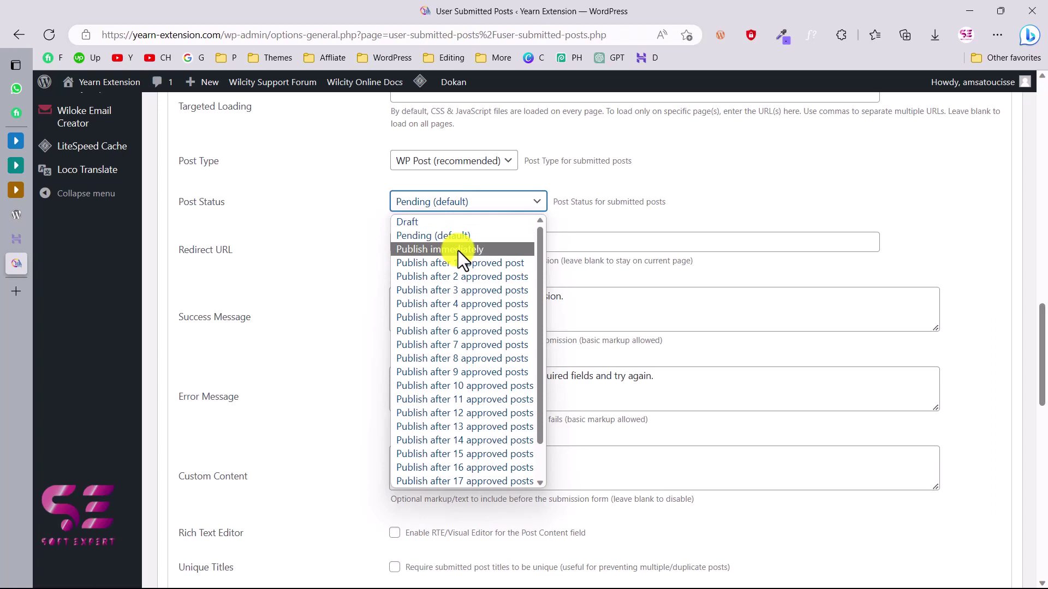
scroll(460, 400, down, 1)
scroll(459, 400, up, 1)
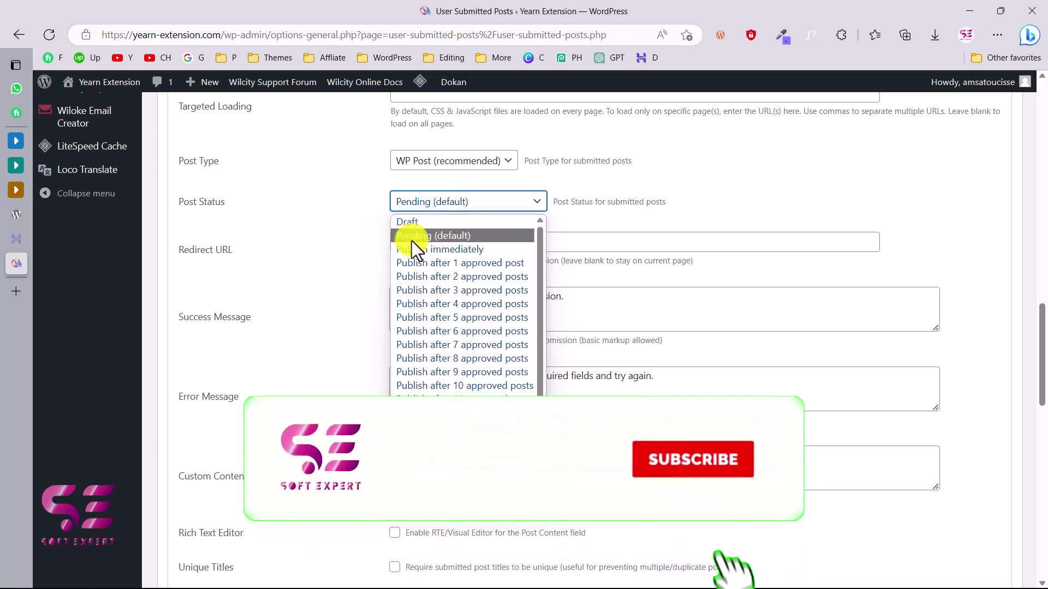
click(434, 238)
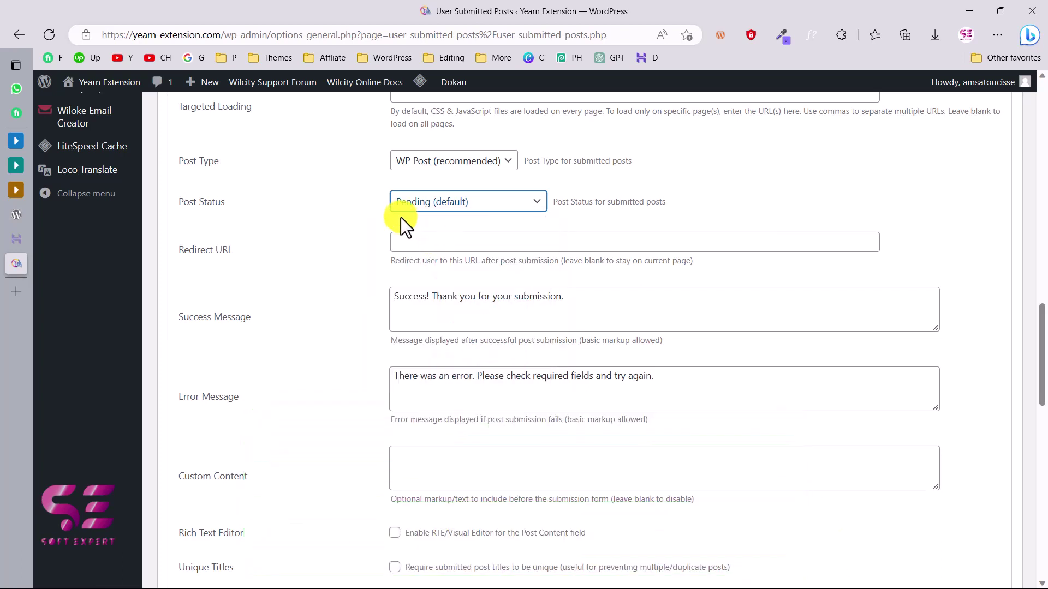
scroll(401, 217, down, 1)
- Review the default success and error message texts without changing them
drag(417, 178, 668, 178)
click(566, 178)
click(598, 162)
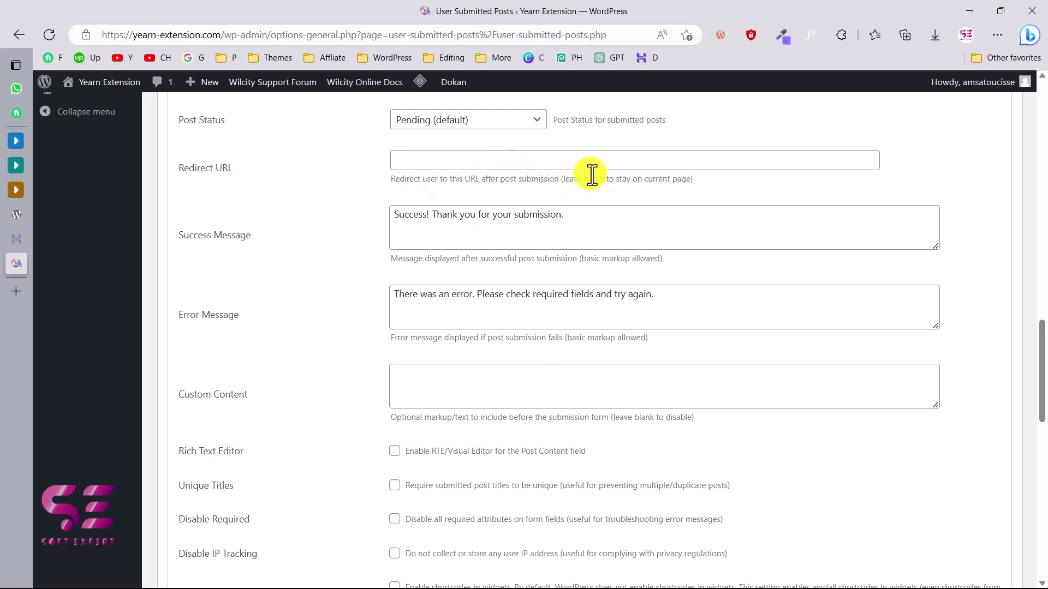
scroll(435, 178, down, 1)
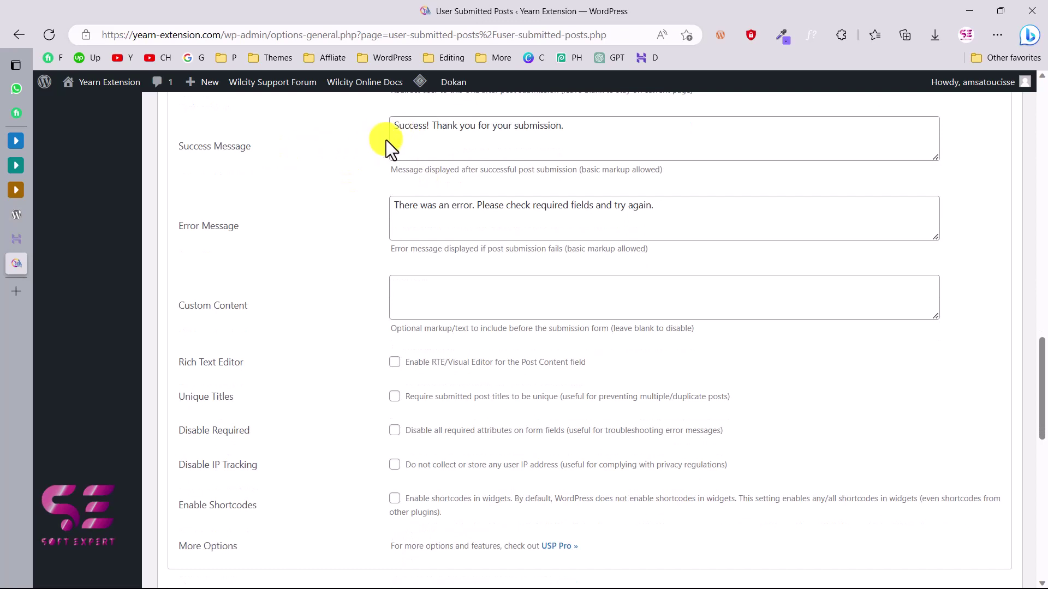
drag(394, 133, 571, 129)
click(574, 129)
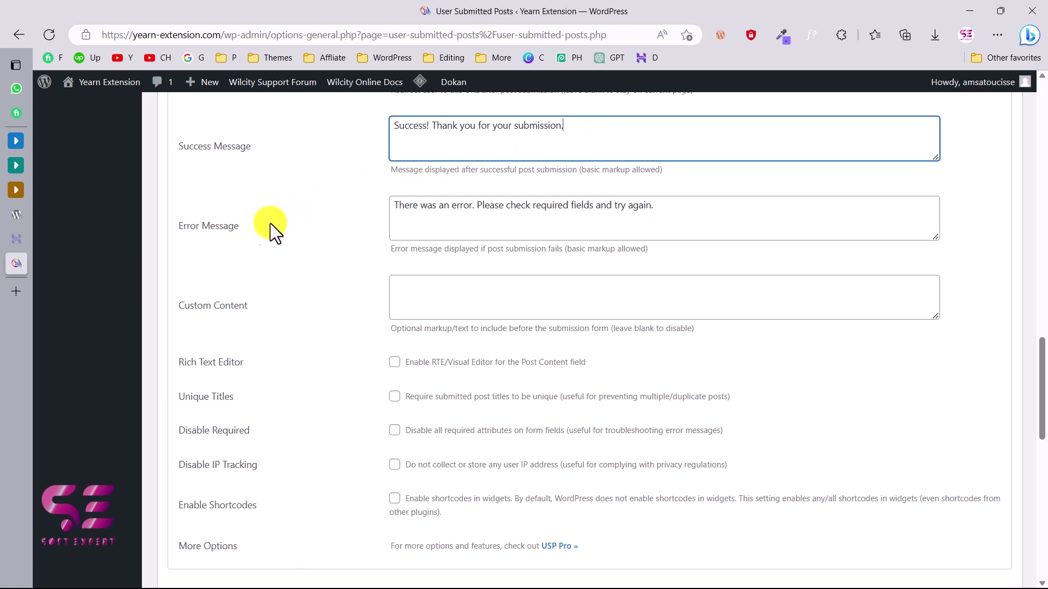
drag(400, 205, 470, 203)
click(471, 205)
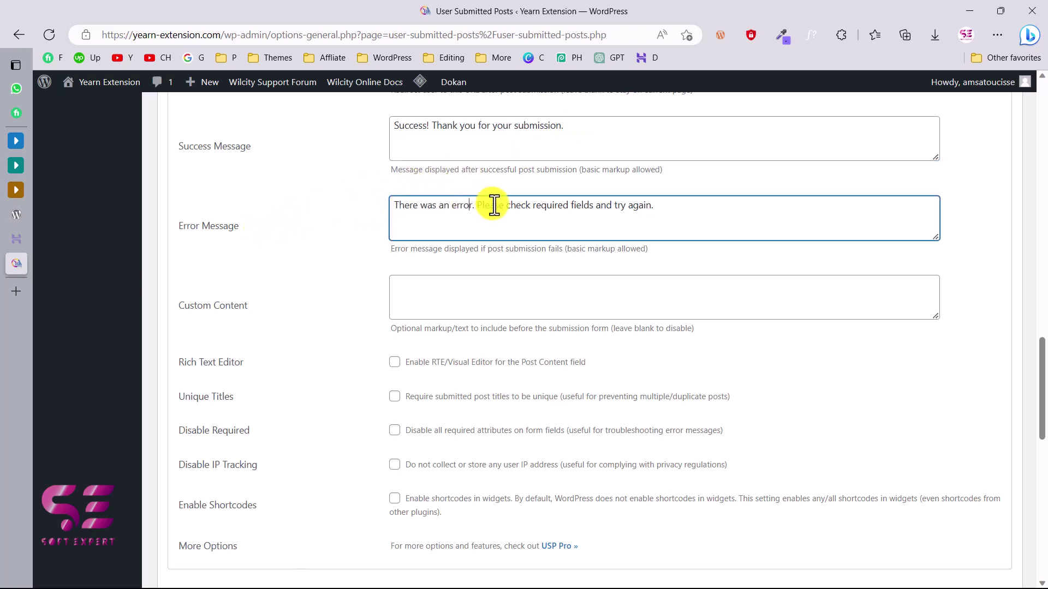
- Tick Unique Titles so submitted posts must have unique titles
scroll(657, 208, down, 2)
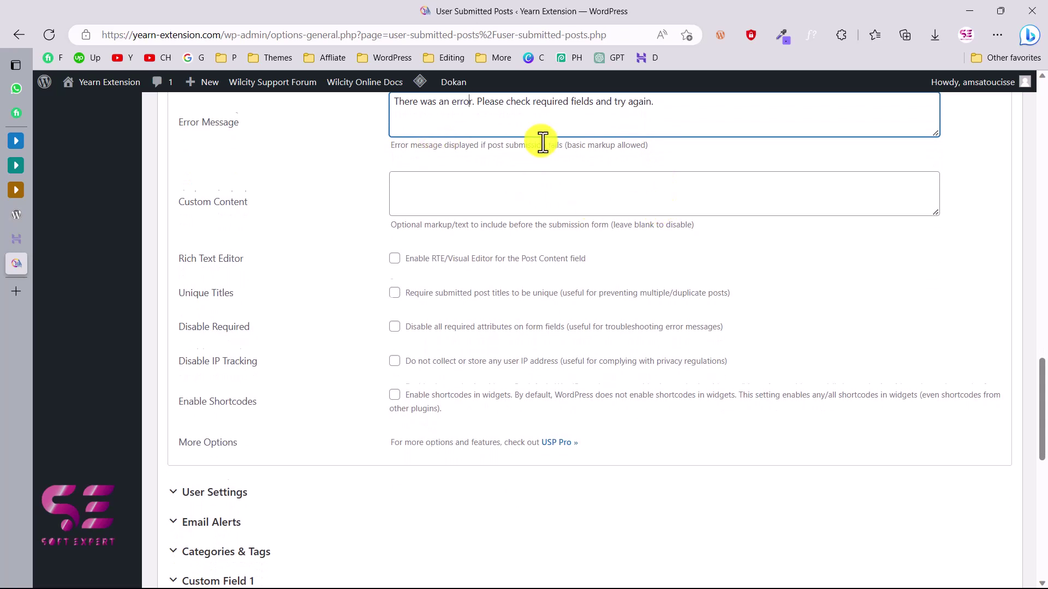
scroll(541, 141, down, 1)
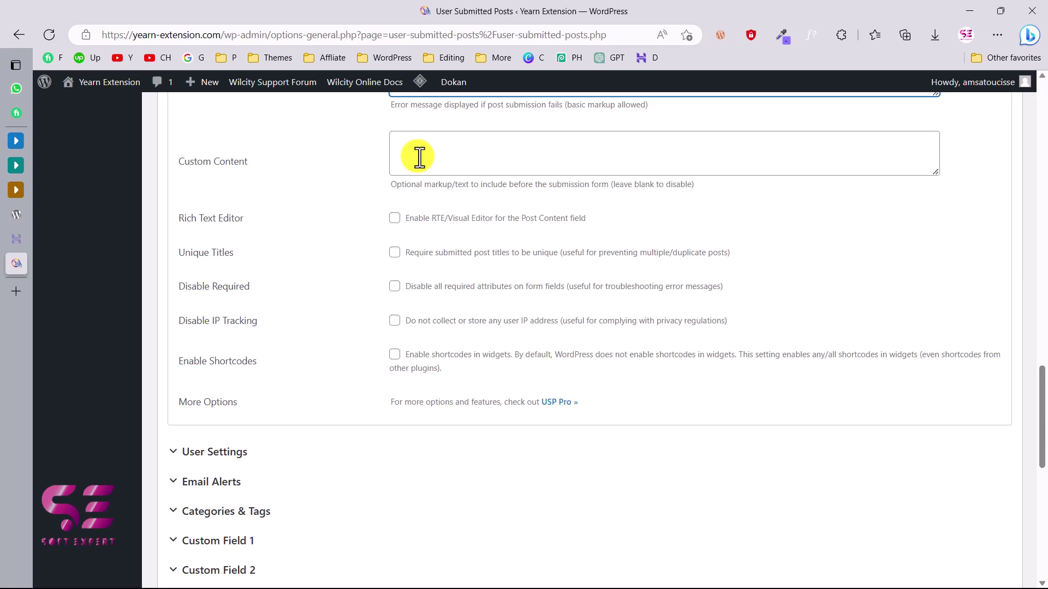
scroll(419, 157, down, 1)
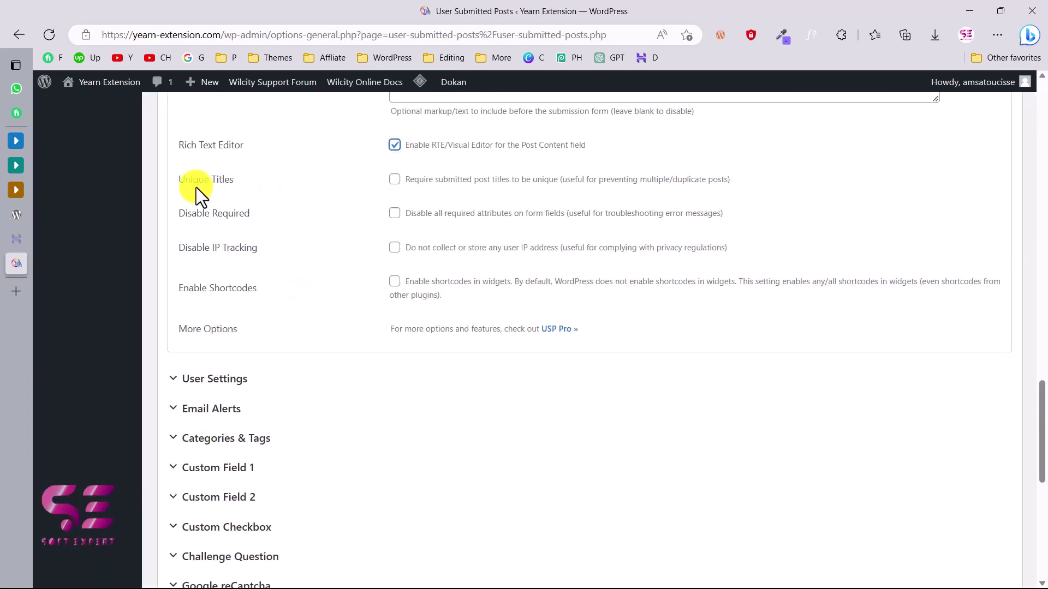
click(395, 180)
scroll(251, 226, down, 4)
- Expand User Settings to check the assigned author, then expand Email Alerts
click(244, 143)
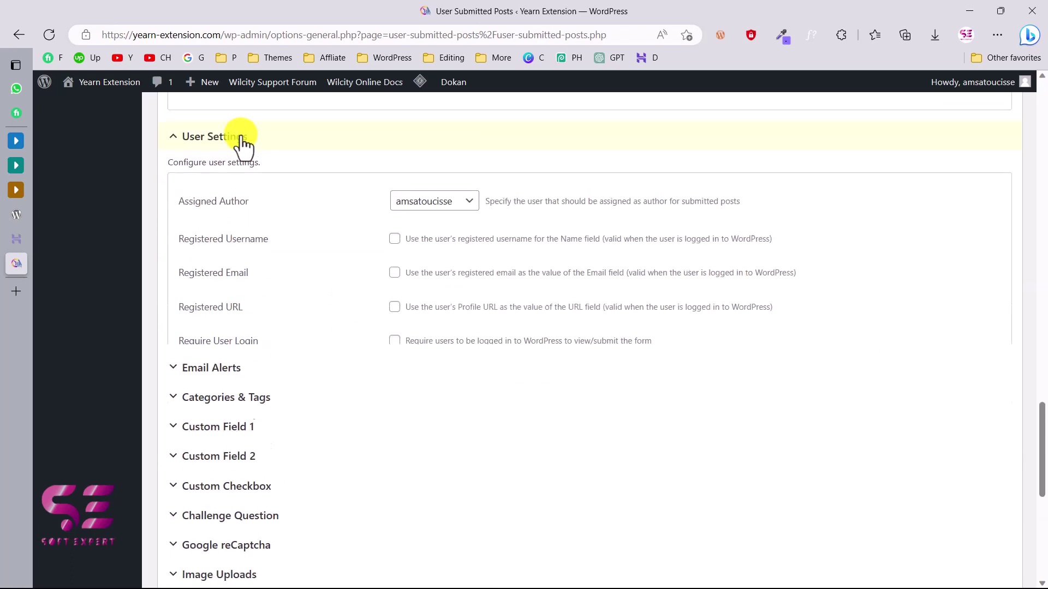
click(243, 206)
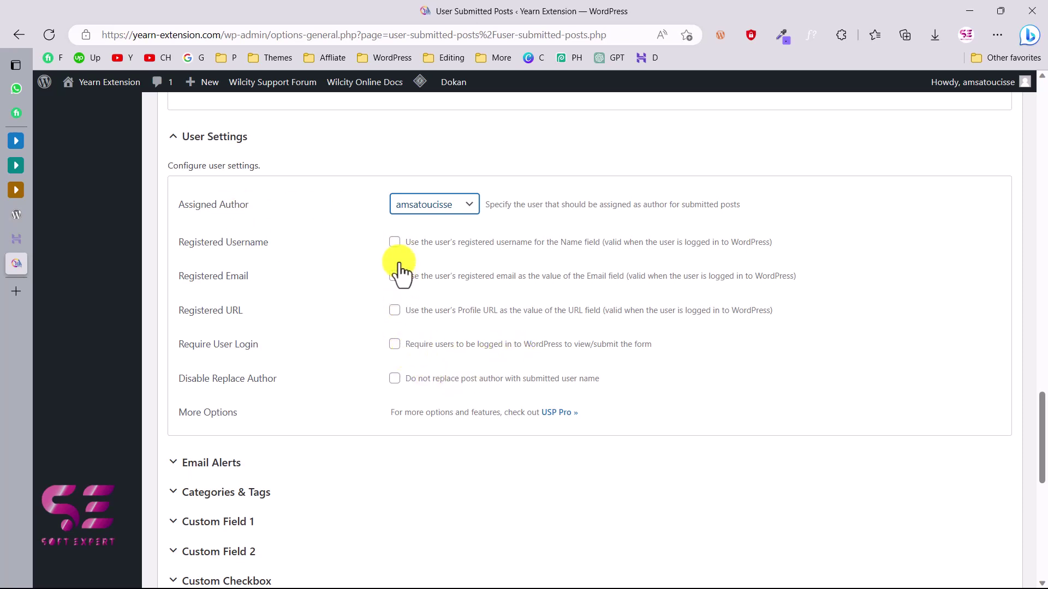
scroll(467, 362, down, 5)
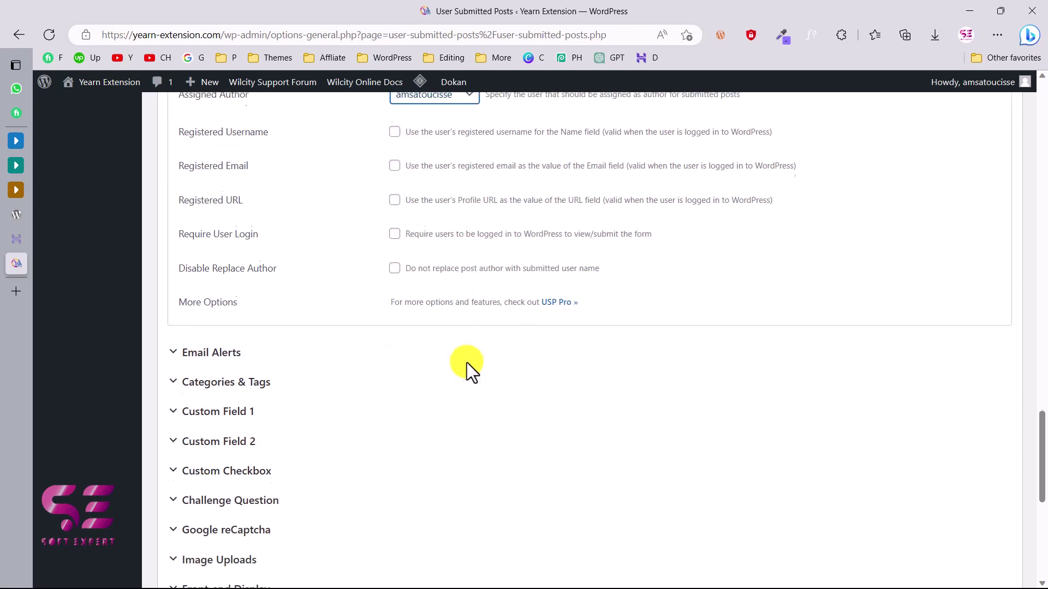
click(219, 112)
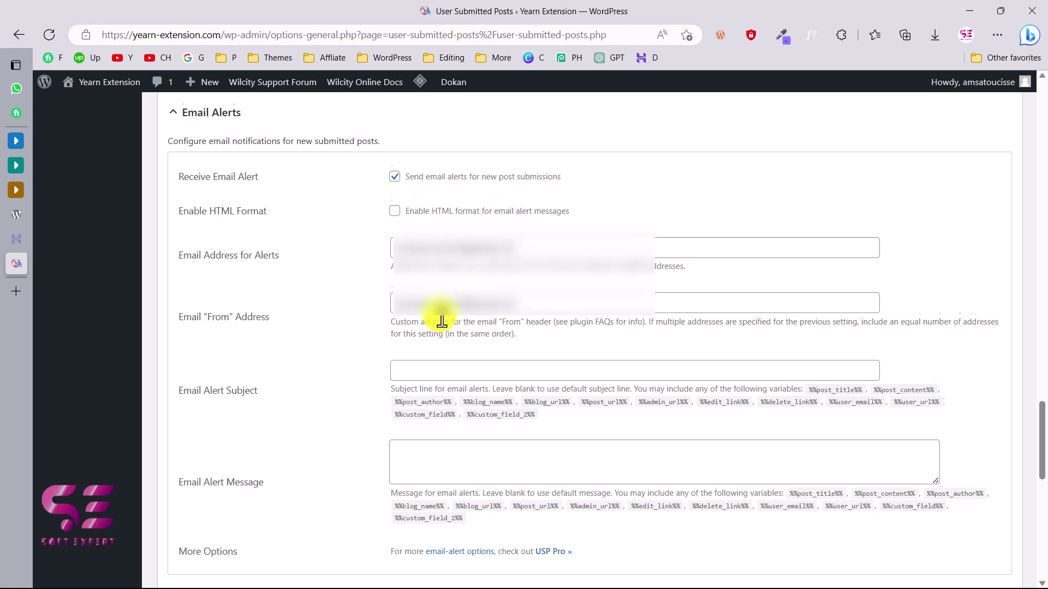
scroll(441, 322, down, 8)
- Expand Categories & Tags, relabel Custom Field 1 'Date of birrth' then undo, and expand Custom Field 2
click(214, 156)
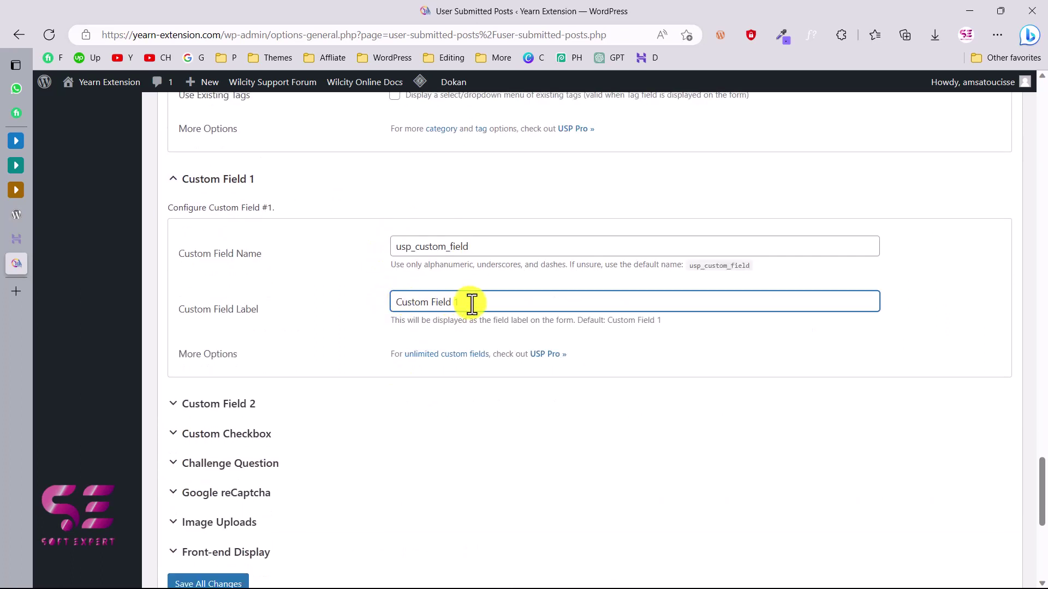
drag(472, 303, 385, 303)
click(385, 303)
triple_click(388, 303)
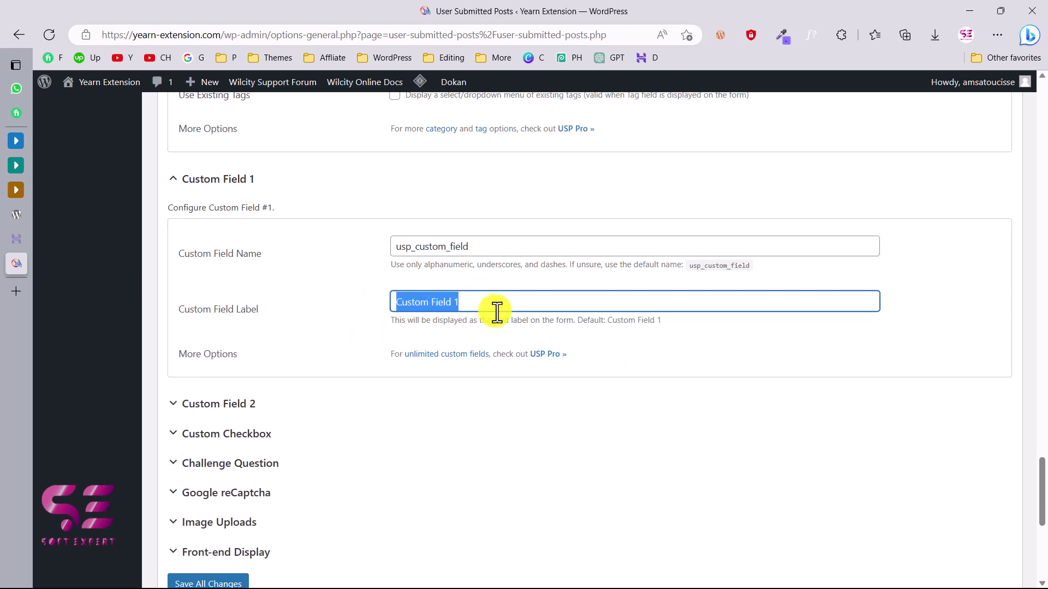
text(Date of birrth)
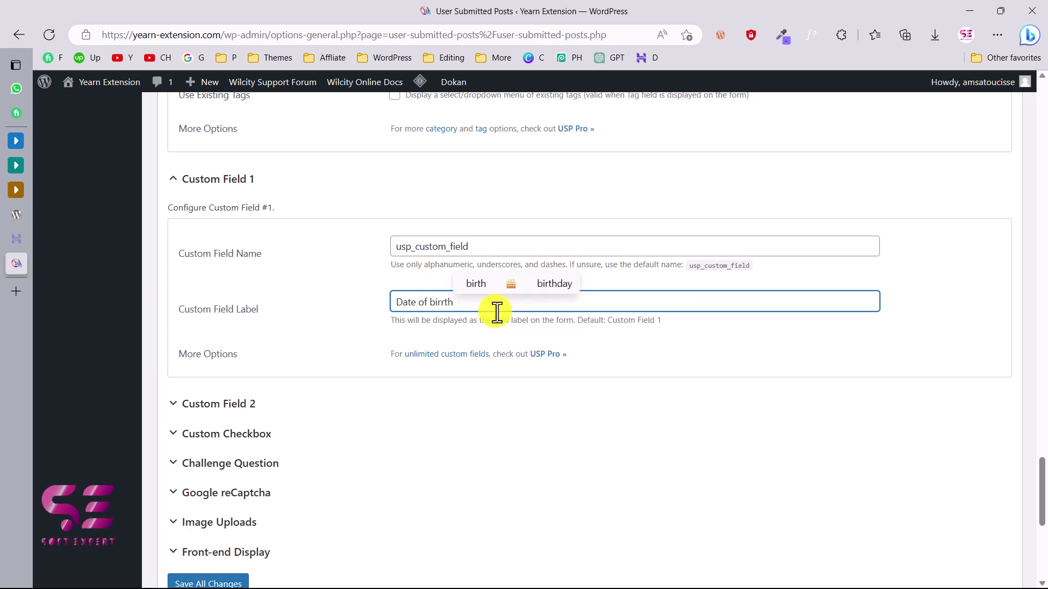
key(ctrl+z)
scroll(273, 362, down, 1)
click(274, 409)
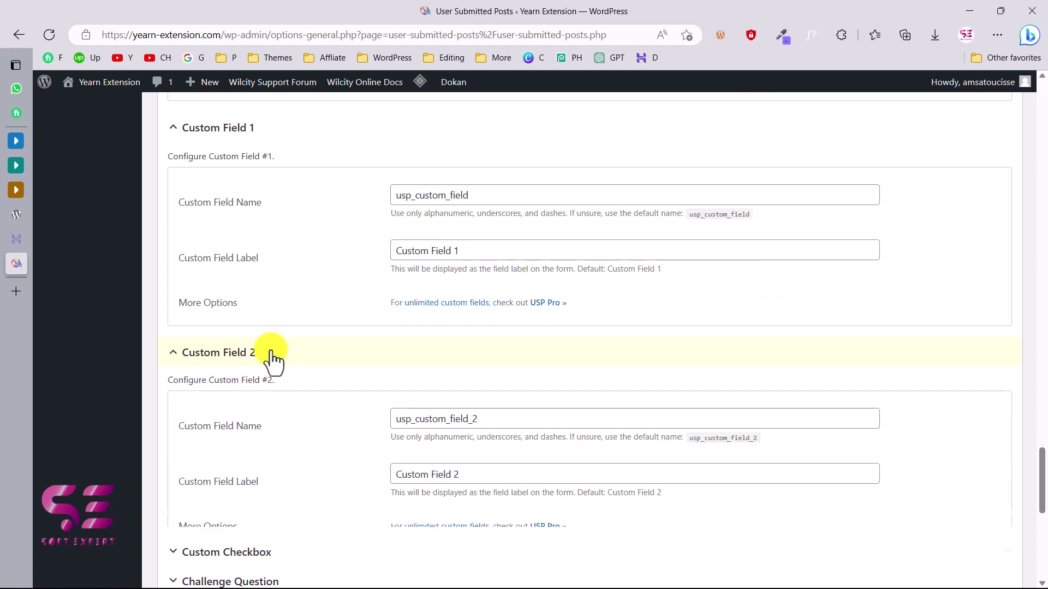
scroll(344, 358, down, 5)
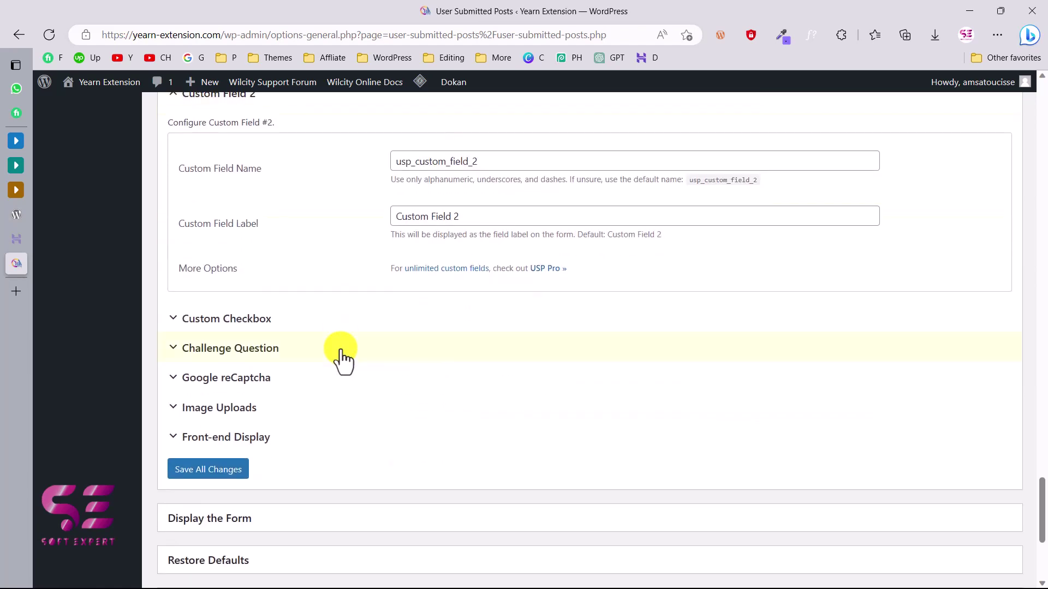
- Expand Custom Checkbox and review its agreement sentence
click(263, 327)
scroll(264, 334, down, 3)
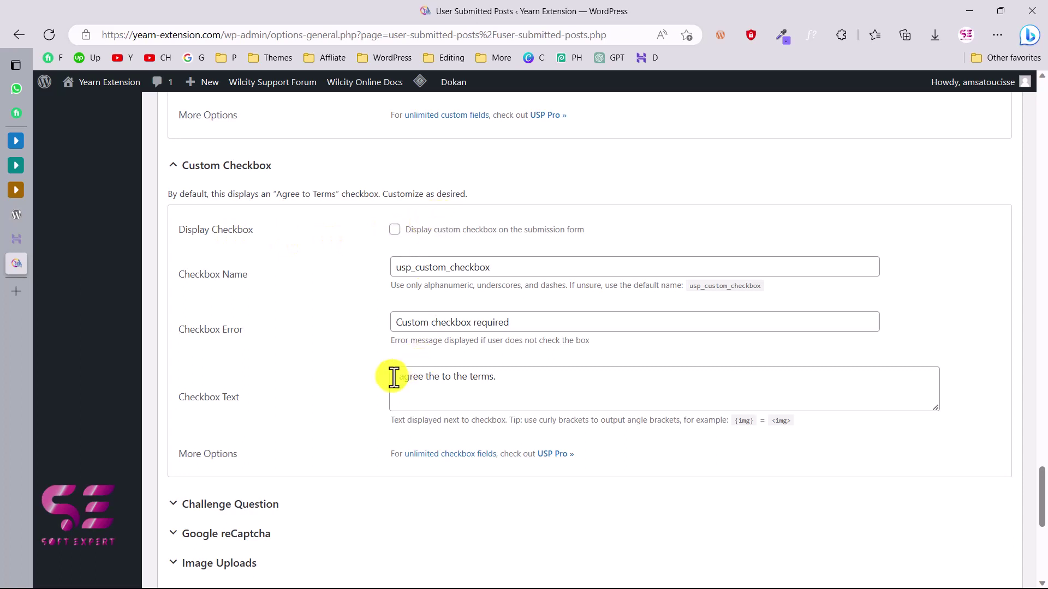
drag(393, 375, 511, 376)
click(511, 377)
scroll(281, 270, down, 4)
- Expand Challenge Question to review '1 + 1 =' with answer 2, then expand Google reCaptcha
click(280, 268)
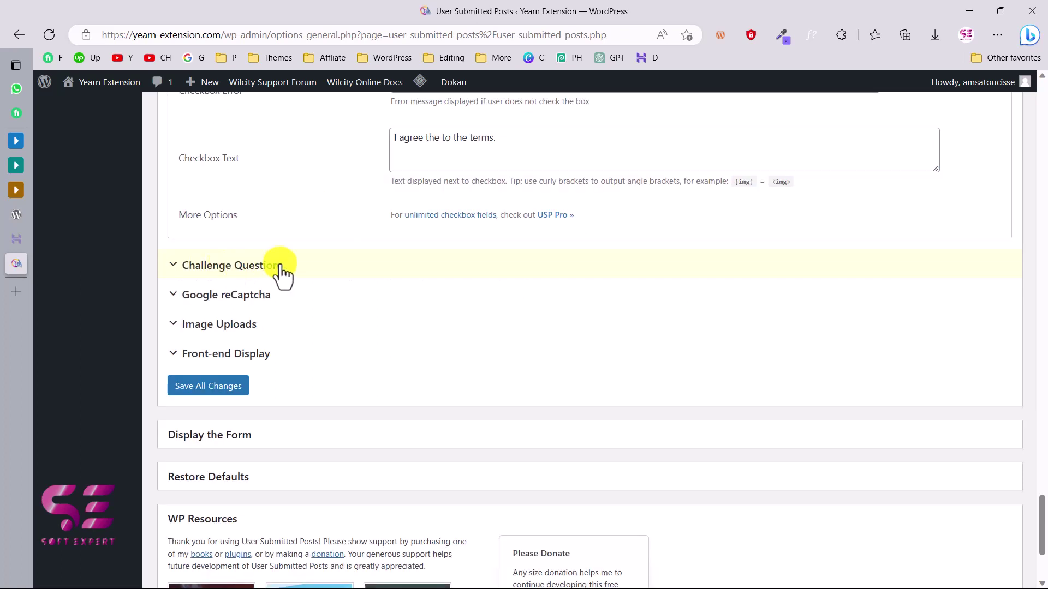
scroll(281, 273, down, 1)
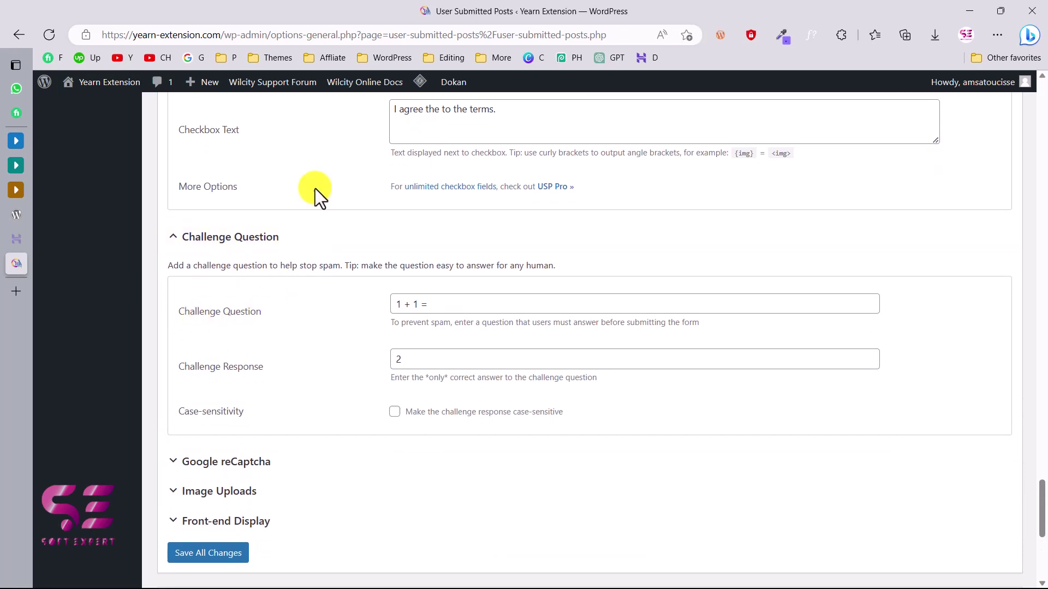
drag(434, 304, 381, 302)
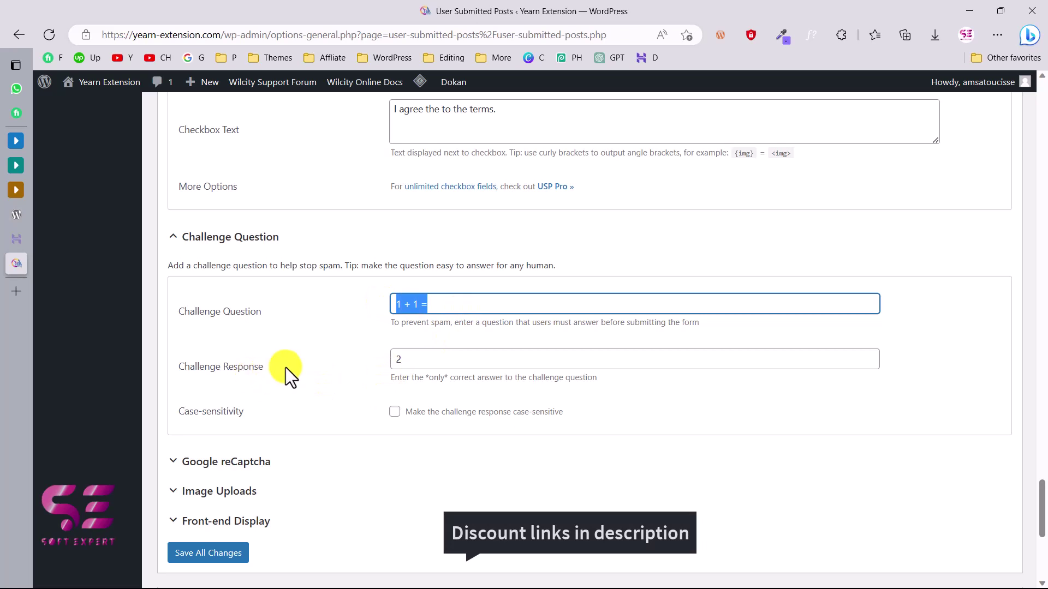
drag(410, 359, 374, 361)
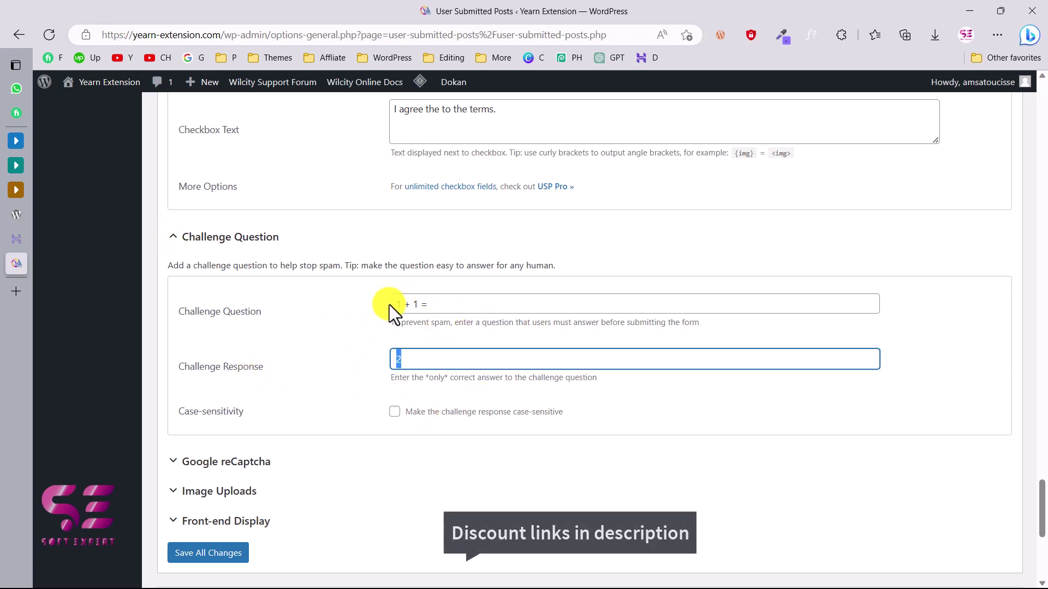
scroll(389, 305, down, 3)
click(246, 285)
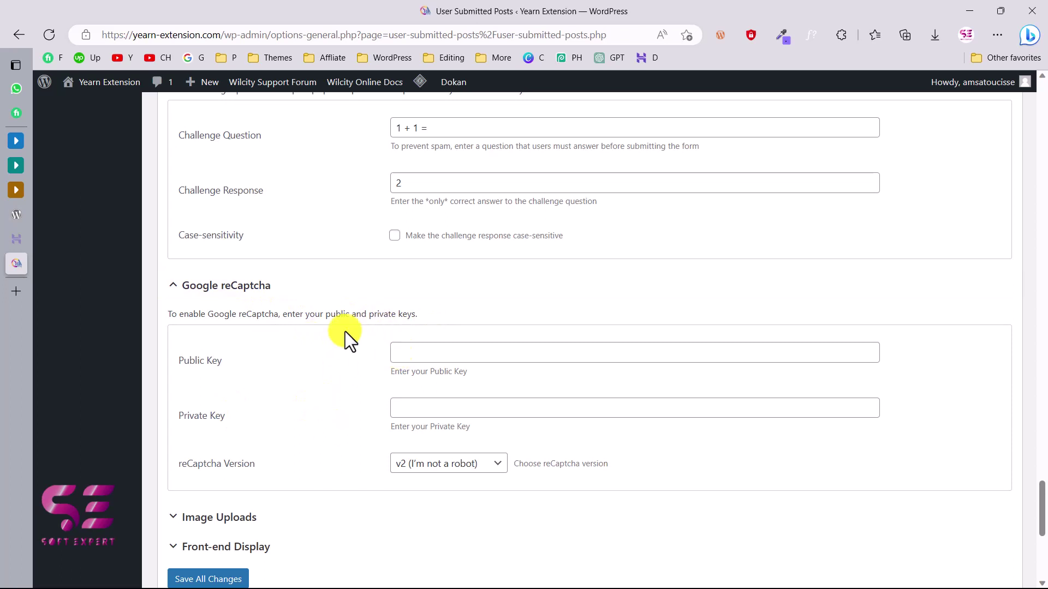
scroll(345, 332, down, 3)
- In Image Uploads, tick Featured Image and replace the upload message with 'Upload a featured image'
click(219, 355)
scroll(257, 162, down, 5)
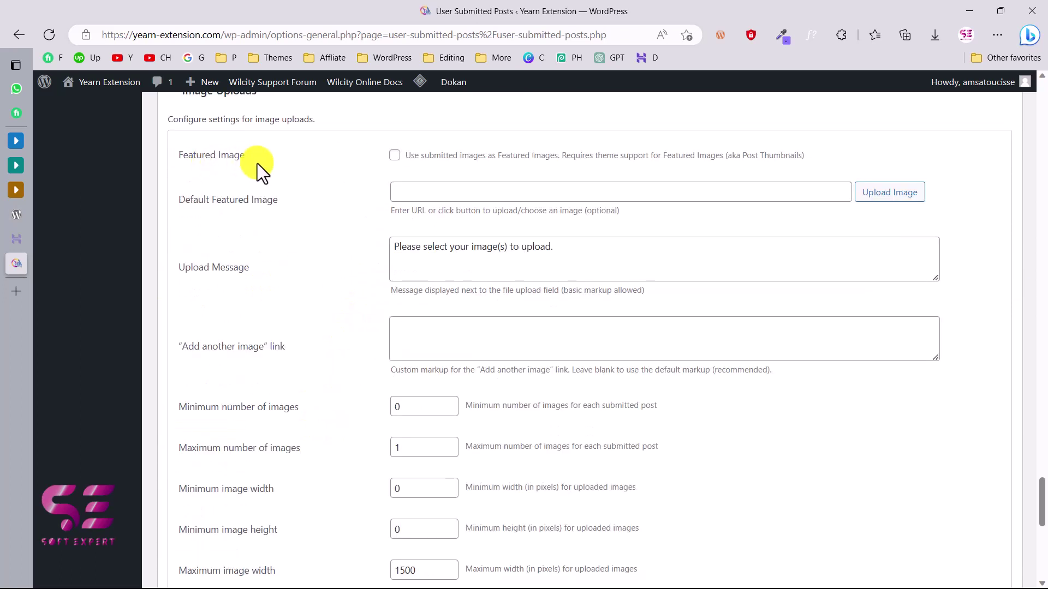
click(404, 159)
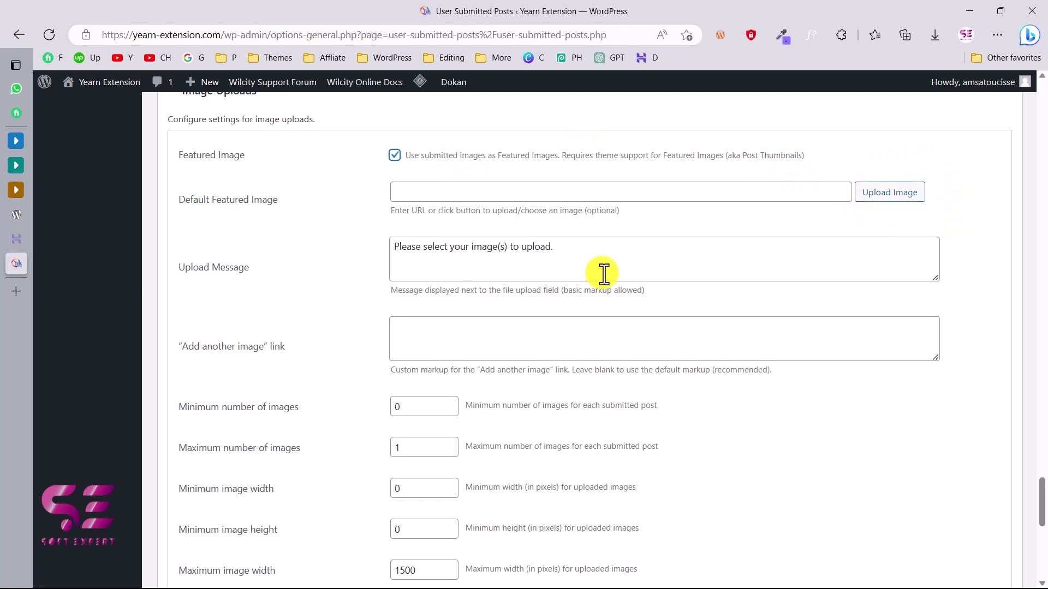
scroll(604, 274, down, 2)
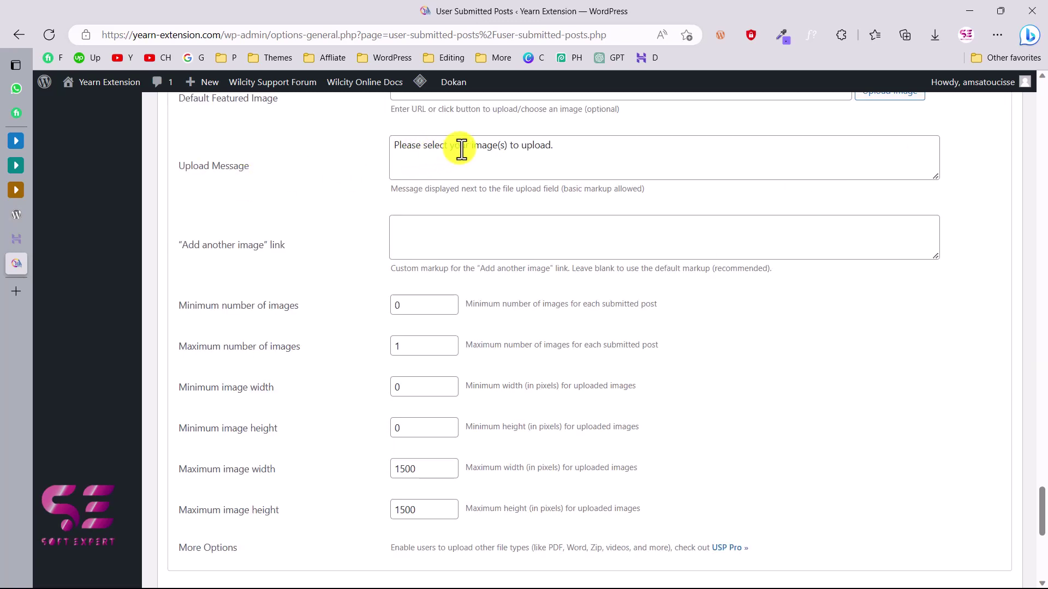
drag(392, 154, 562, 144)
text(Upload a featured image)
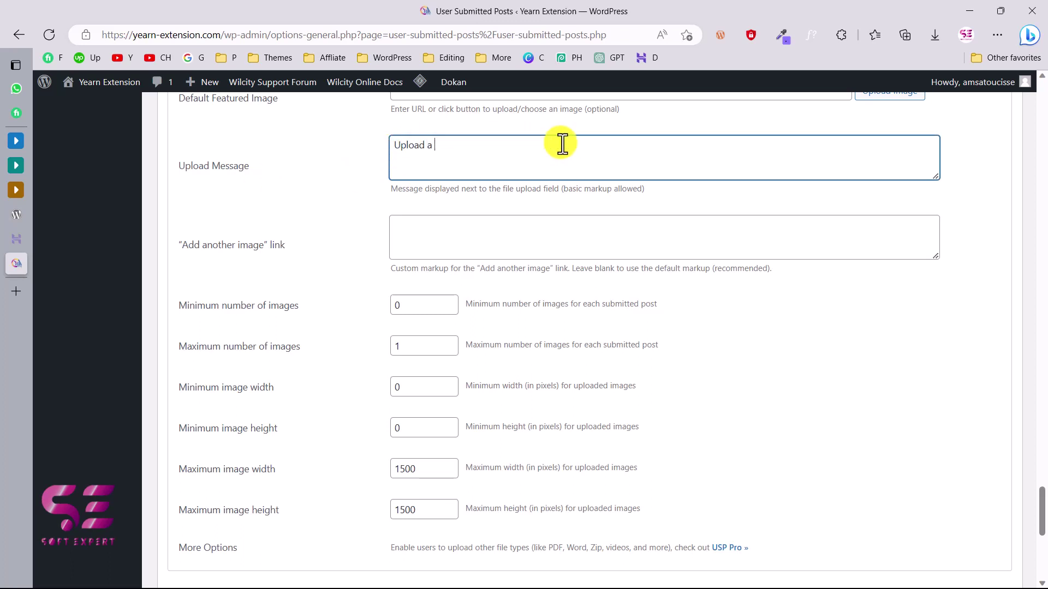
click(425, 172)
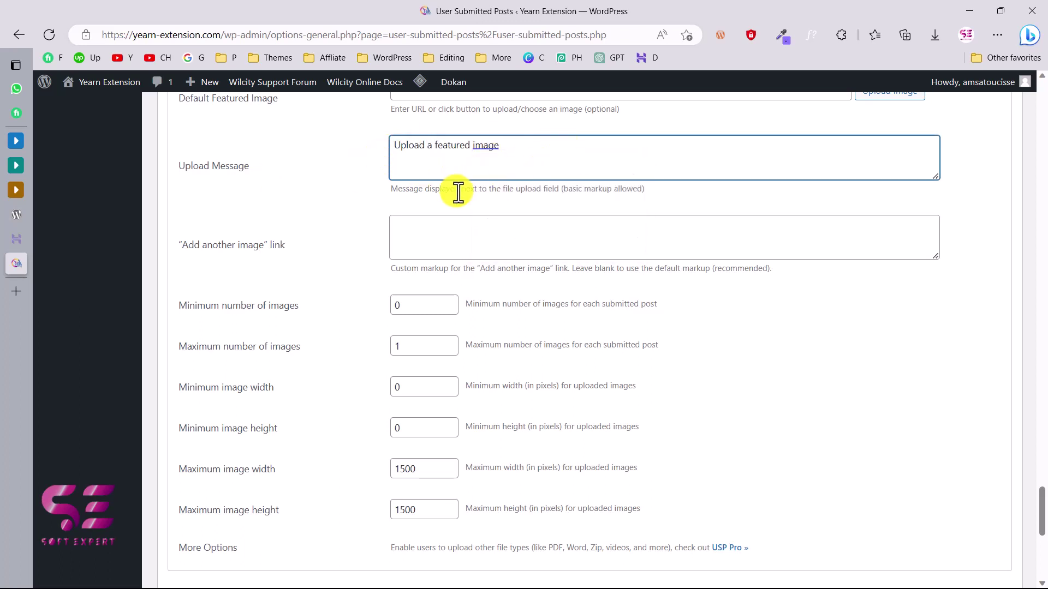
scroll(458, 192, down, 2)
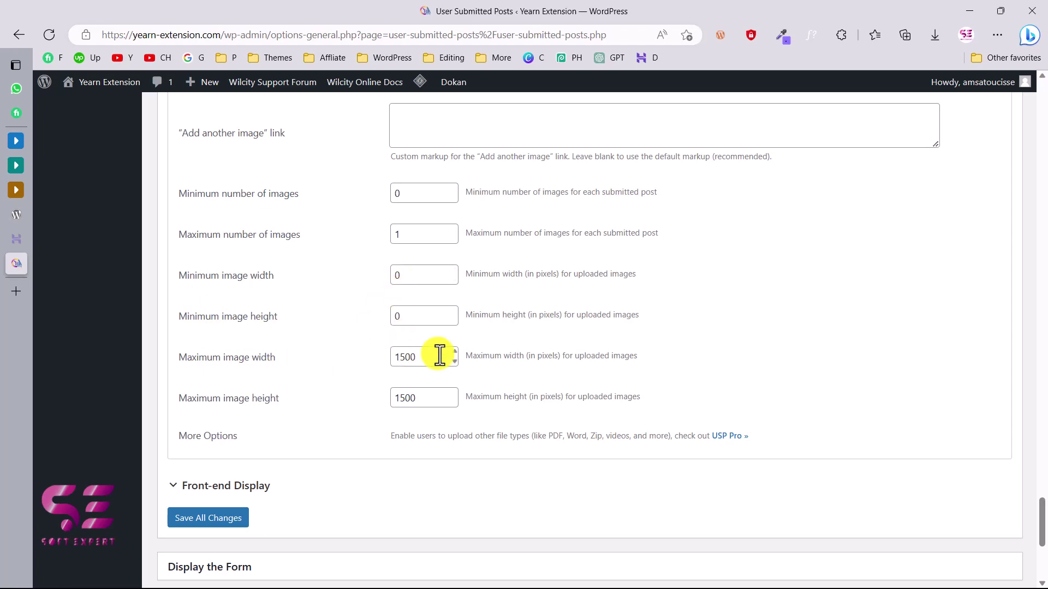
scroll(229, 260, down, 5)
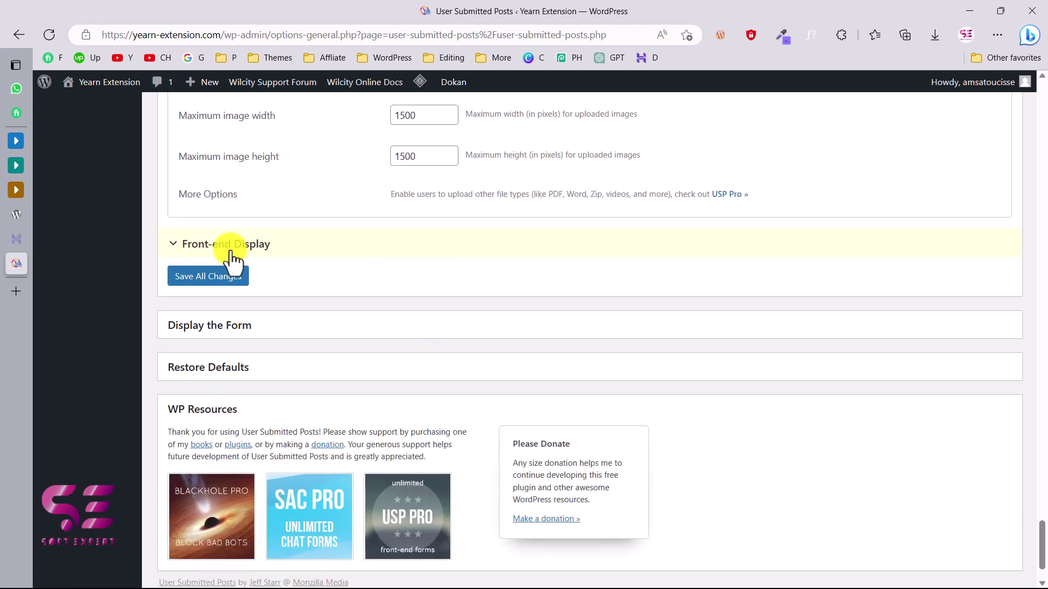
- Expand the Front-end Display settings and scroll down through the User Submitted Posts options
click(232, 256)
scroll(232, 261, down, 3)
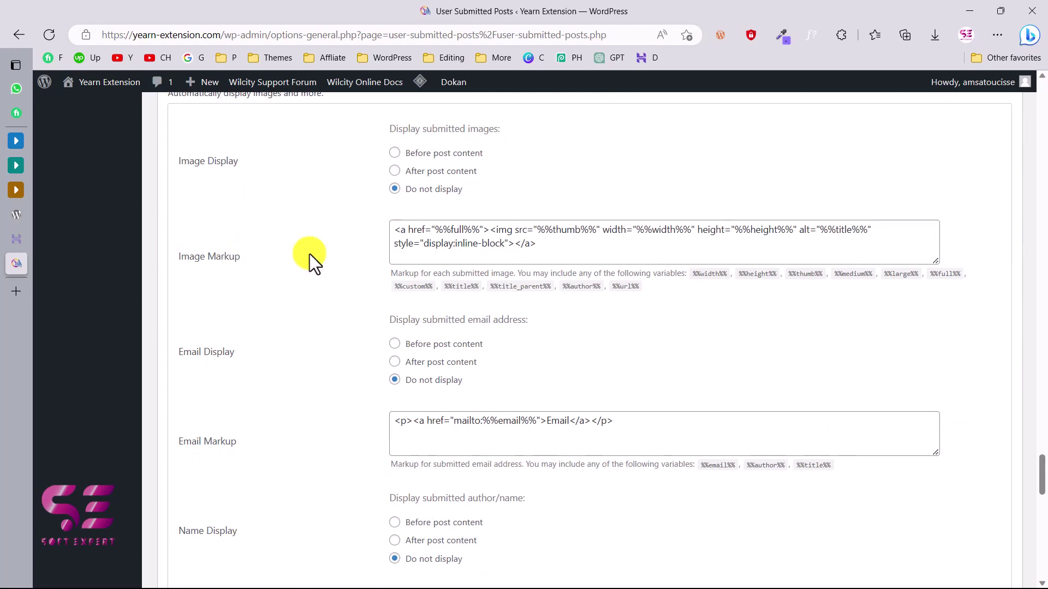
scroll(344, 318, down, 7)
scroll(344, 318, down, 4)
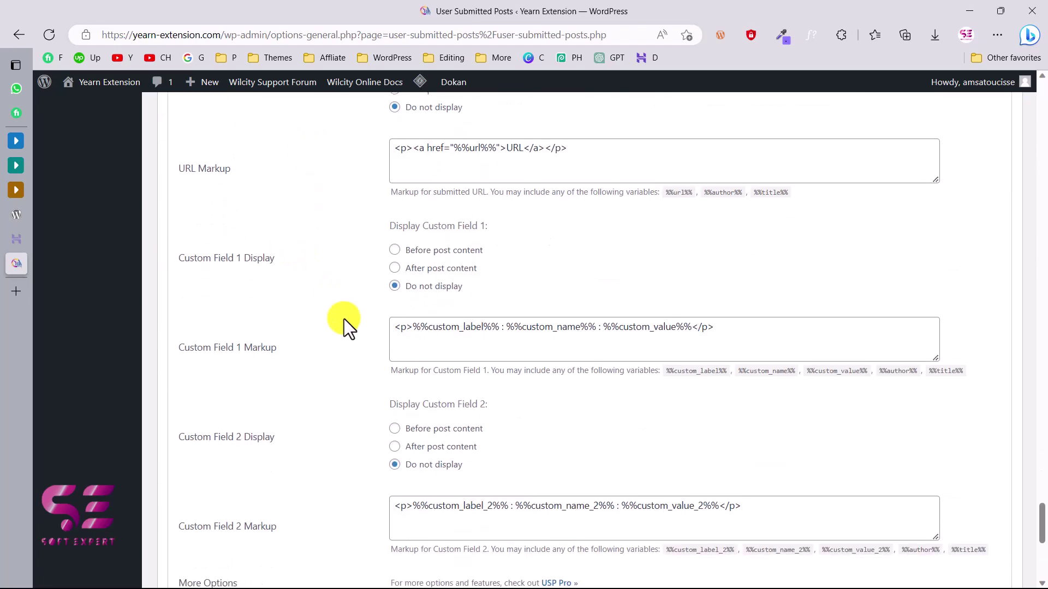
scroll(344, 319, down, 7)
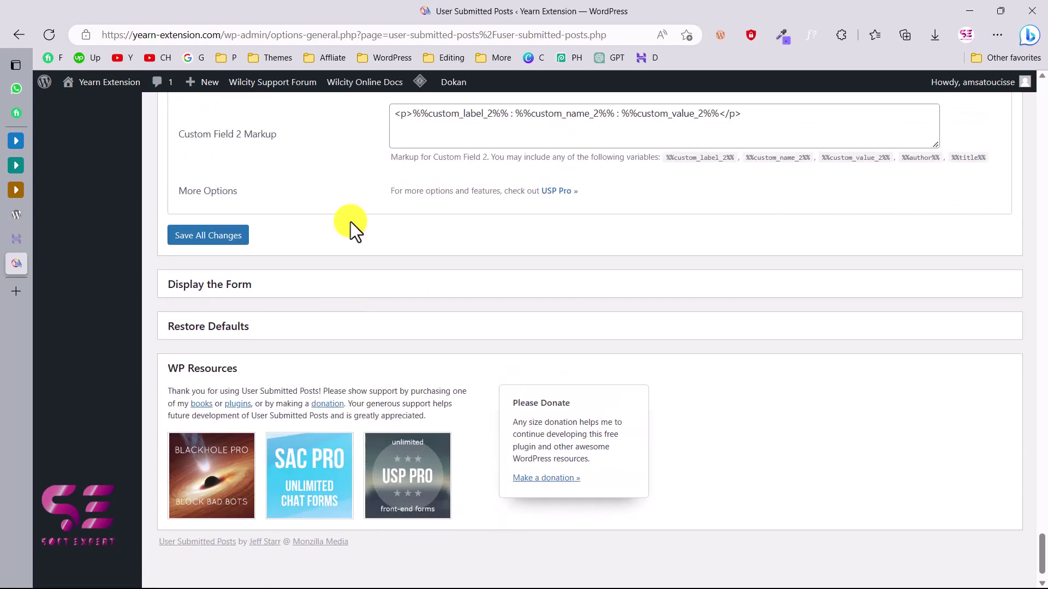
- Save all the User Submitted Posts plugin settings
click(206, 236)
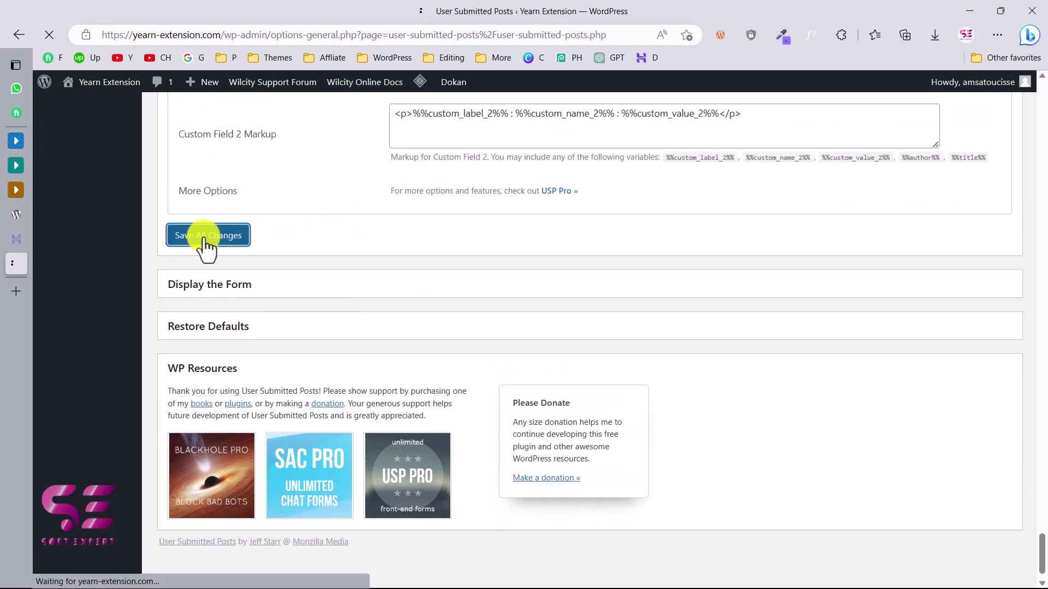
scroll(297, 368, down, 4)
scroll(297, 368, up, 2)
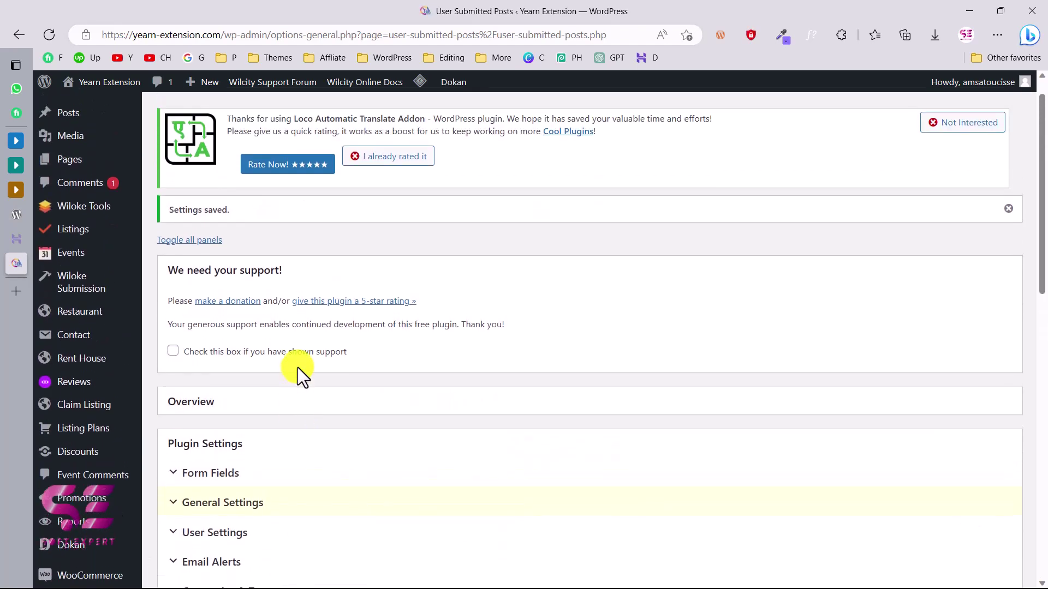
scroll(297, 368, down, 15)
scroll(296, 368, up, 1)
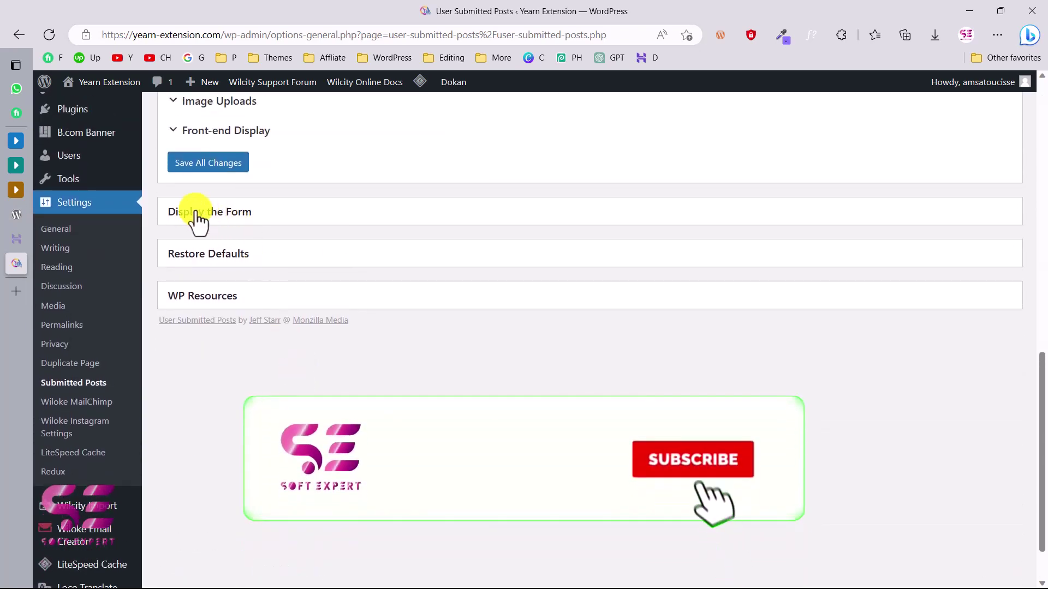
- Expand Display the Form and select the [user-submitted-posts] shortcode
click(226, 211)
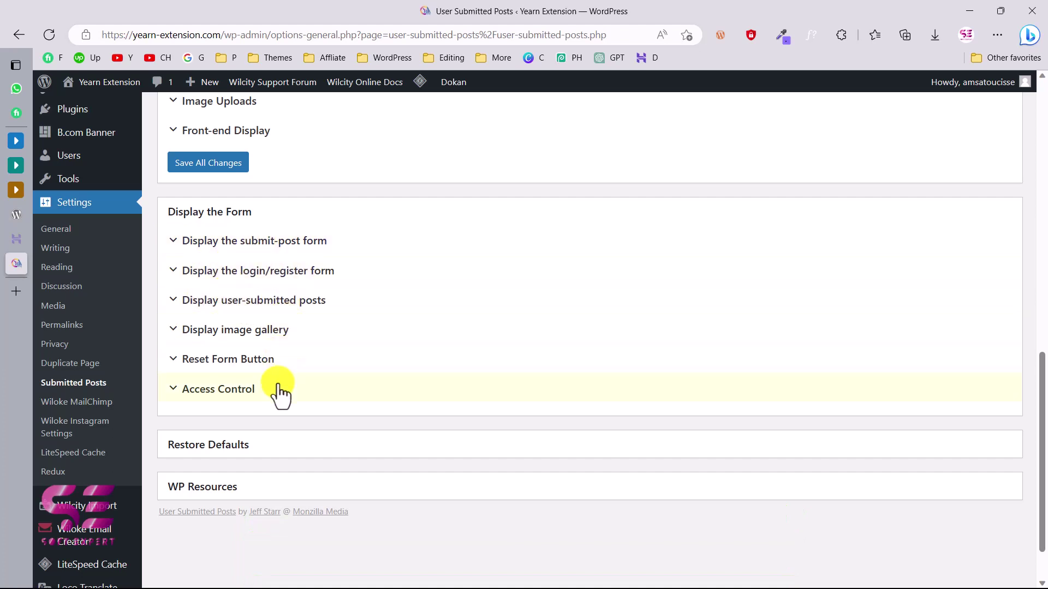
click(246, 248)
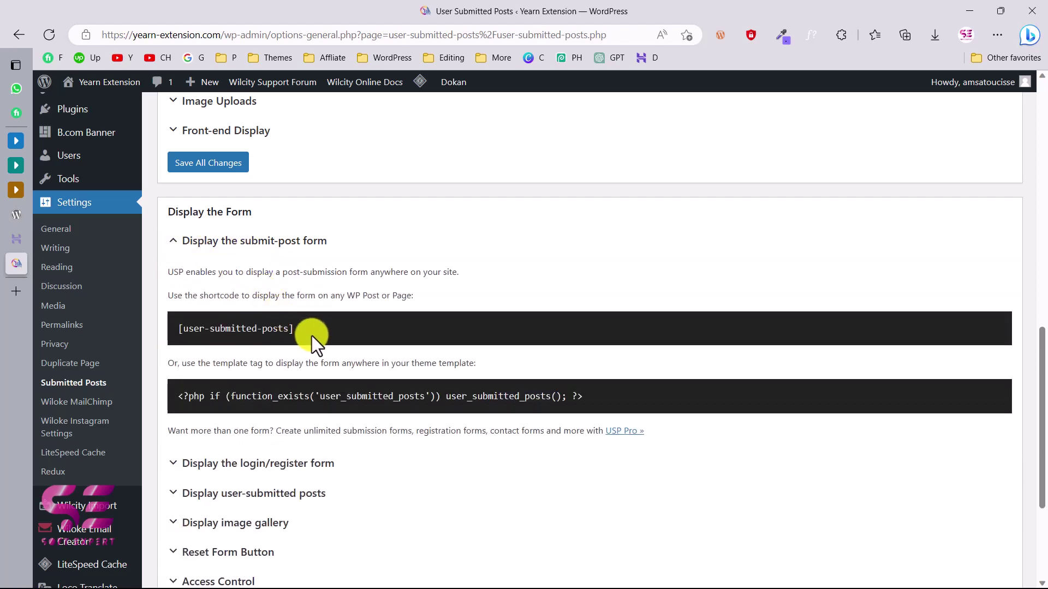
mouse_move(298, 328)
mouse_down()
mouse_move(180, 327)
mouse_move(293, 331)
mouse_up()
key(ctrl+c)
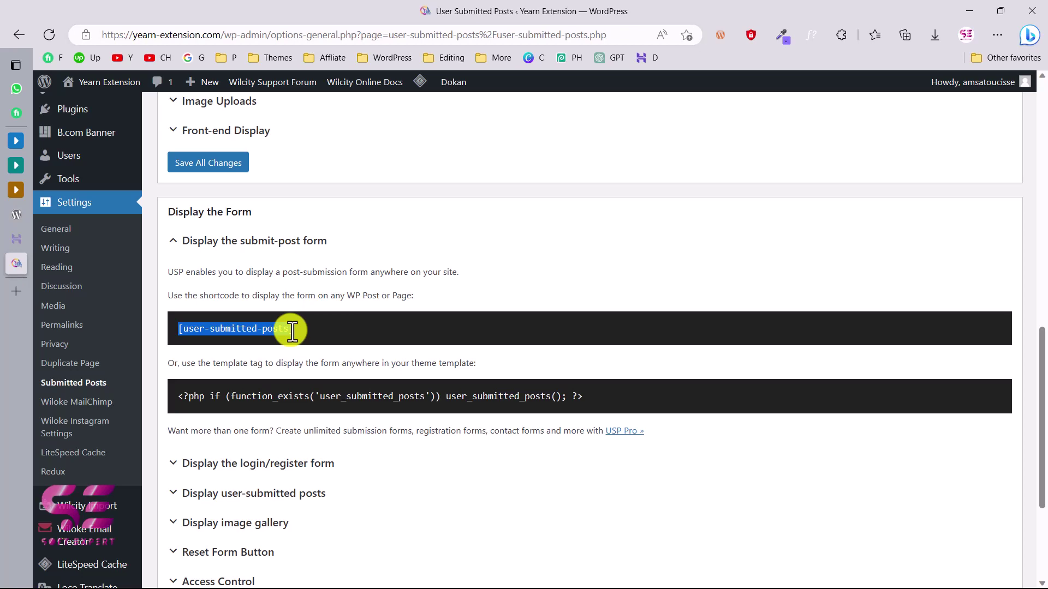
scroll(292, 331, up, 15)
- Create a page titled 'Guest posts' with a Shortcode block holding [user-submitted-posts]
mouse_move(70, 198)
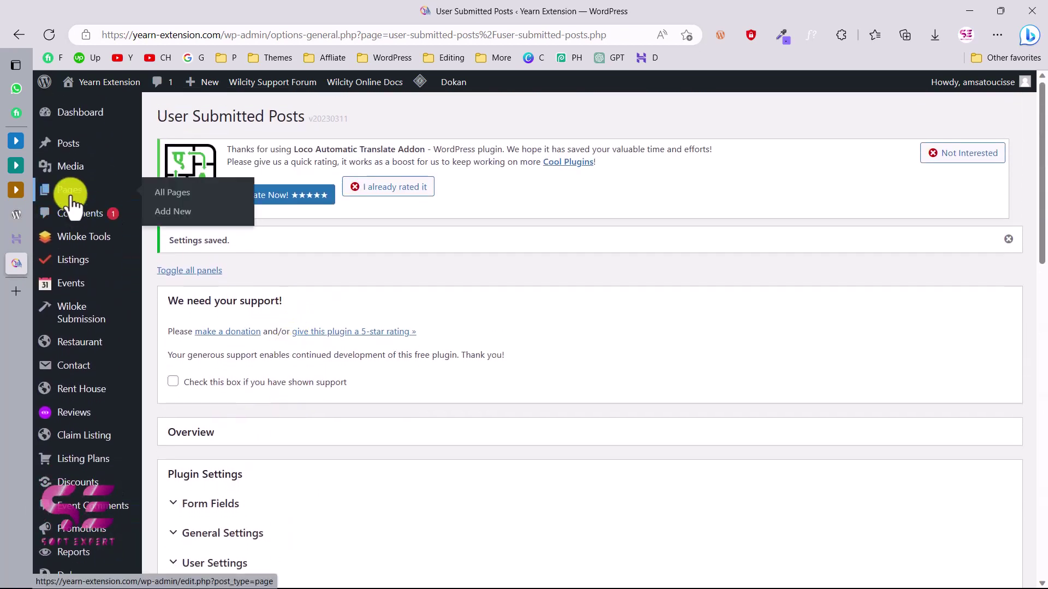
click(172, 214)
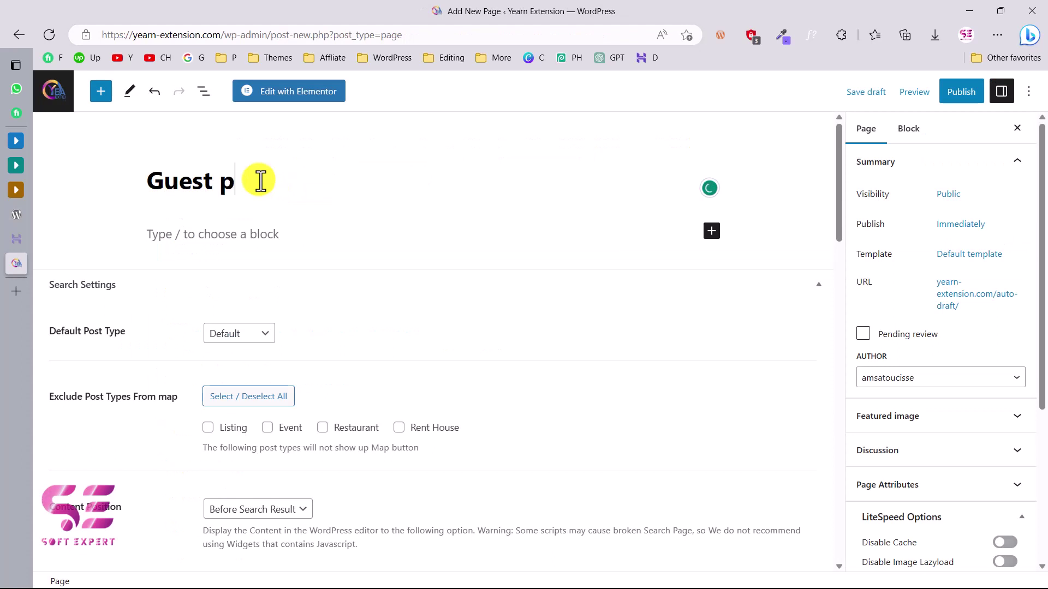
text(osts)
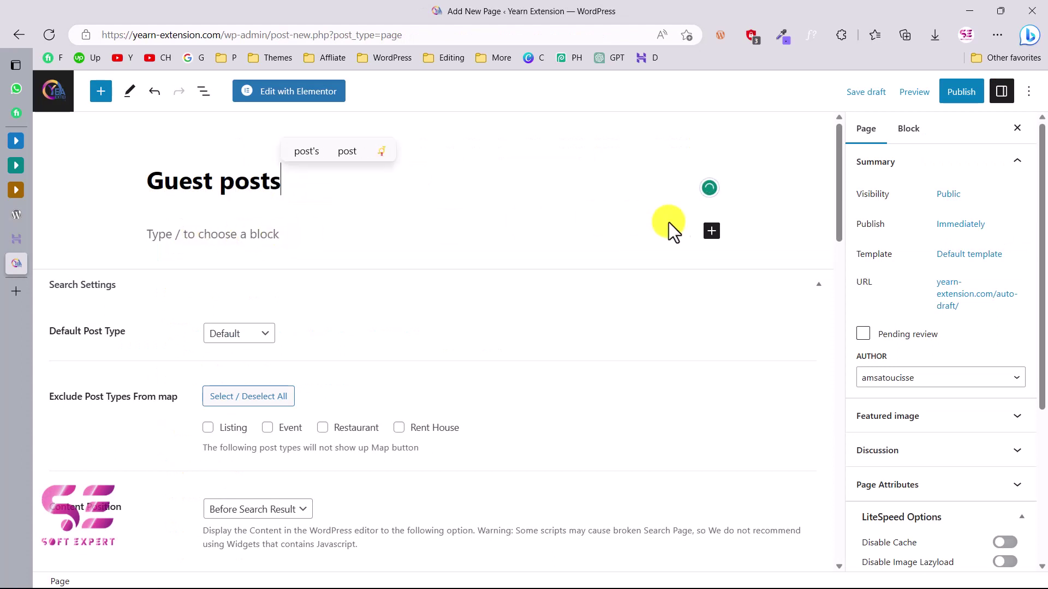
click(711, 230)
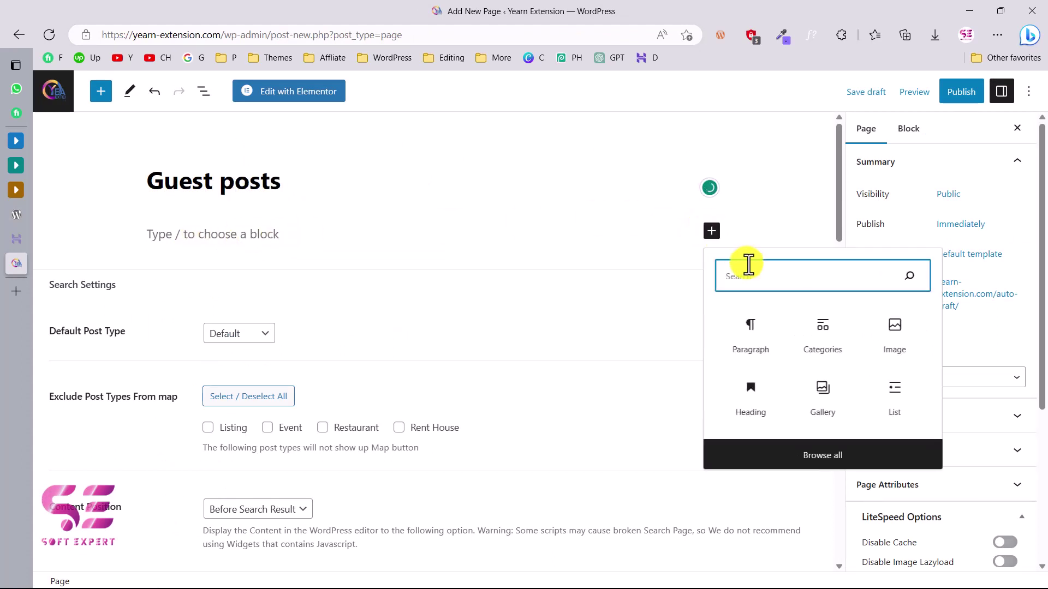
text(sho)
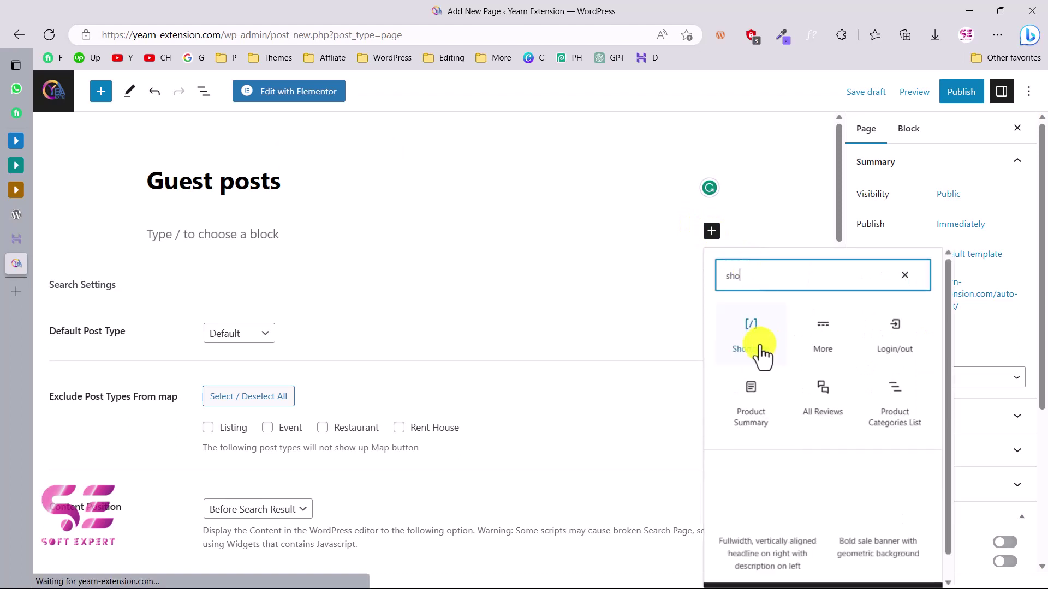
click(761, 349)
click(761, 350)
key(ctrl+v)
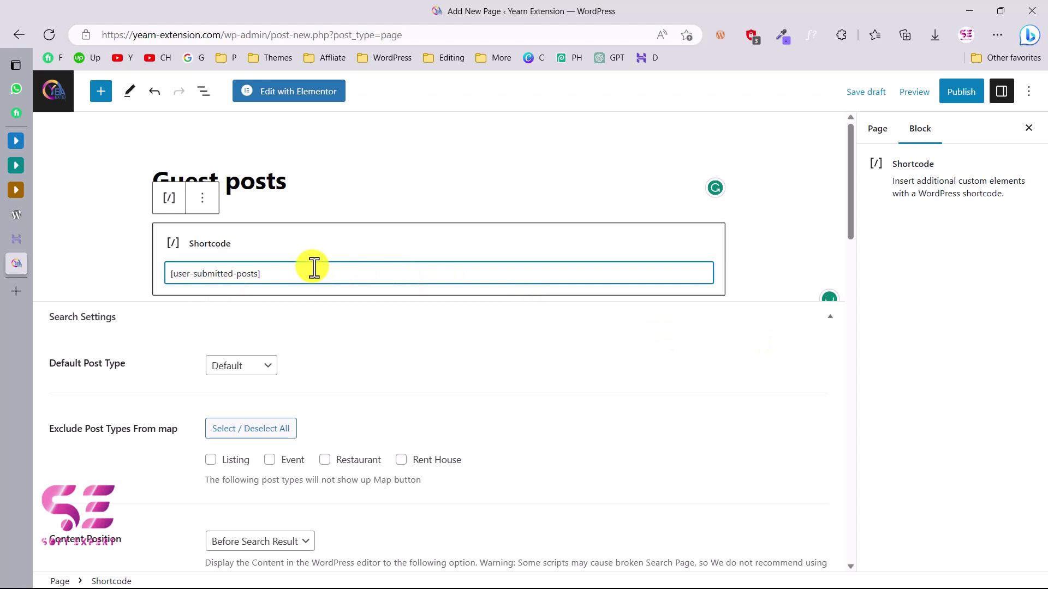
- Publish the Guest posts page and view it on the live site
click(963, 93)
click(928, 92)
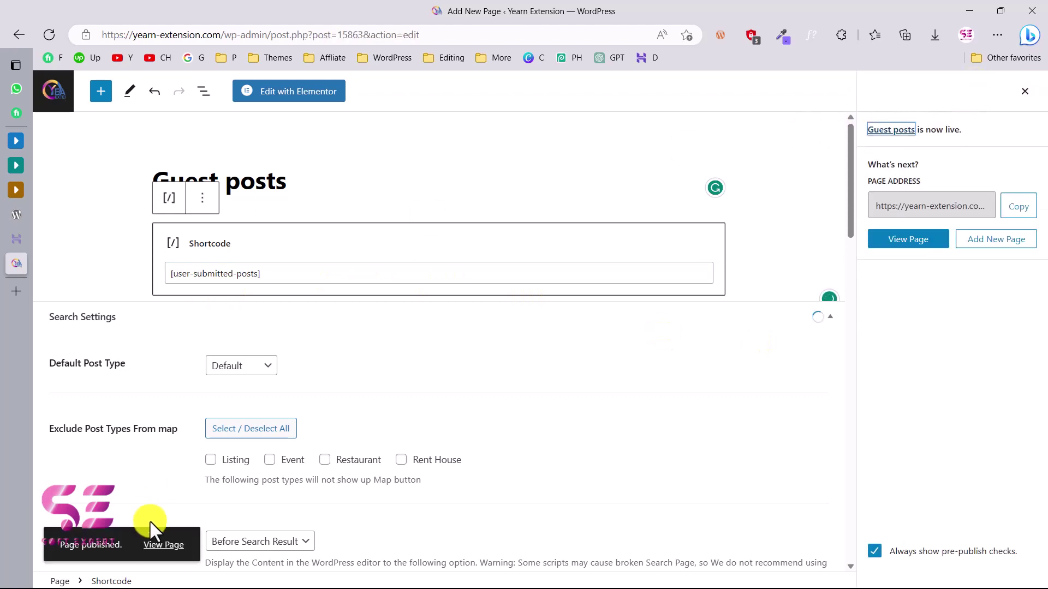
click(161, 544)
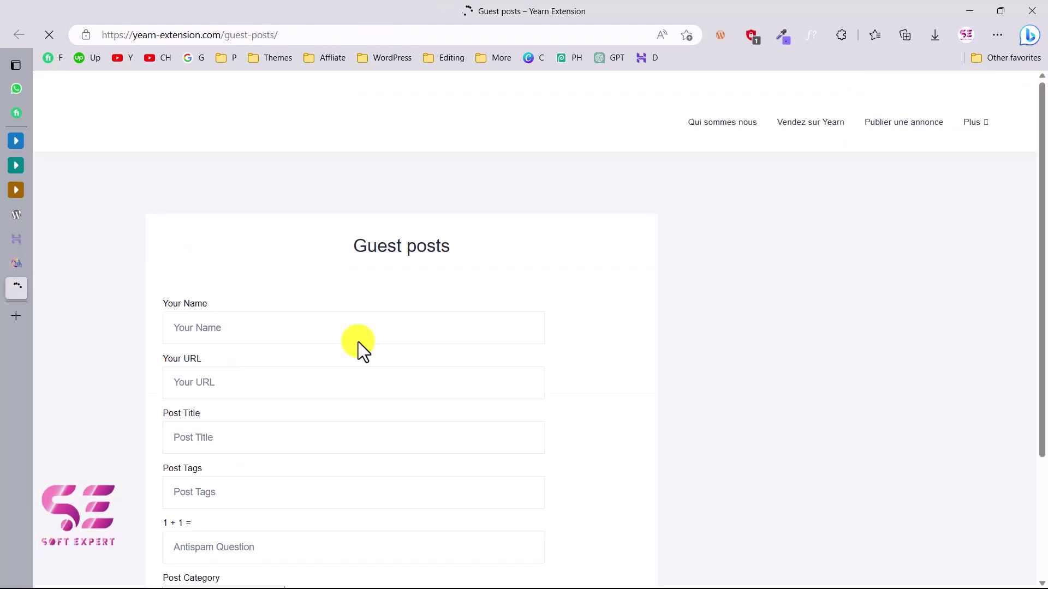
scroll(456, 328, down, 3)
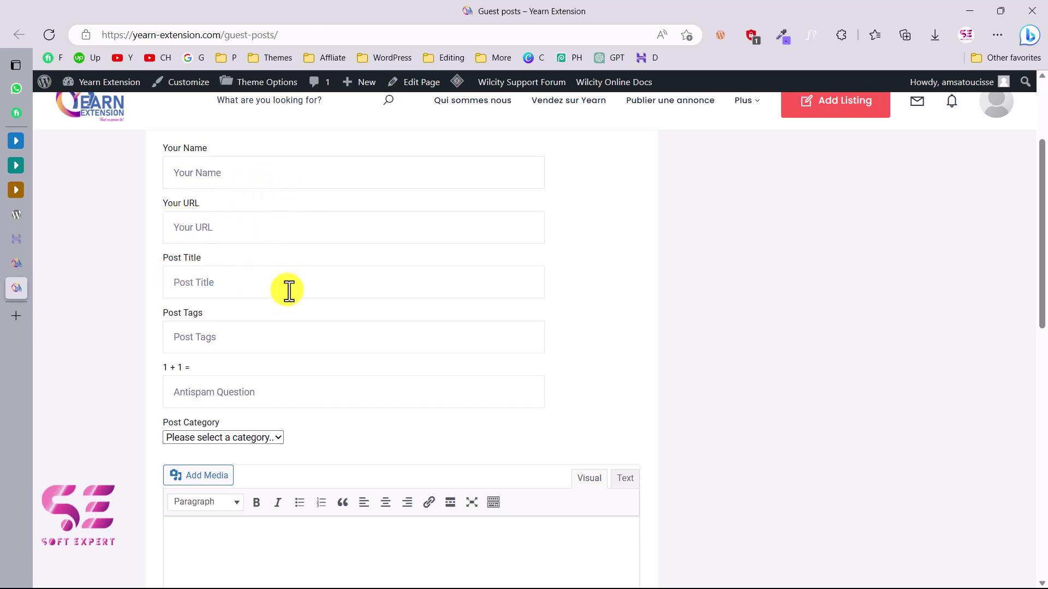
scroll(287, 395, down, 4)
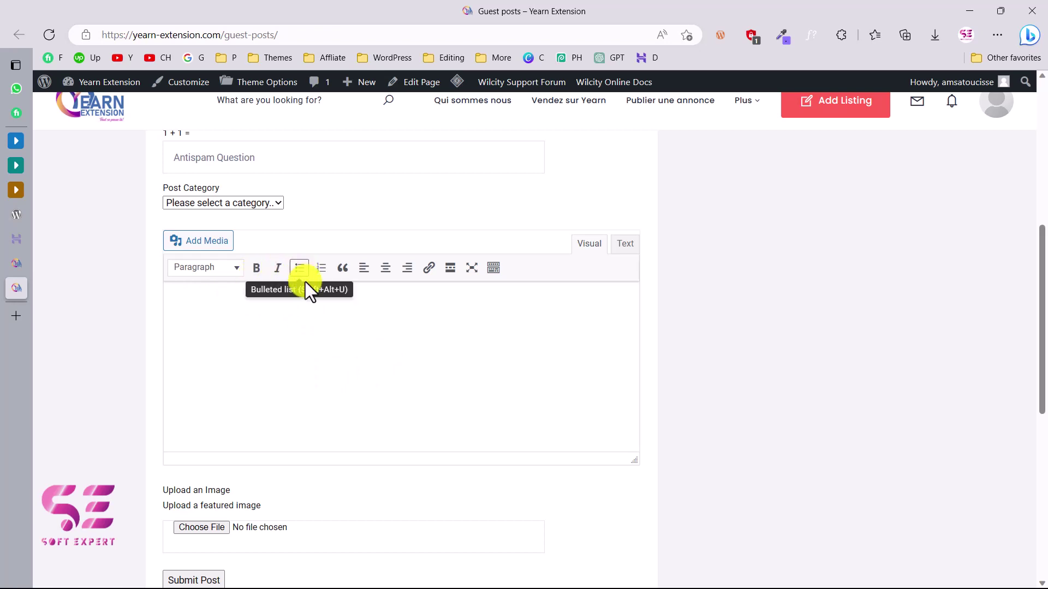
scroll(295, 378, down, 2)
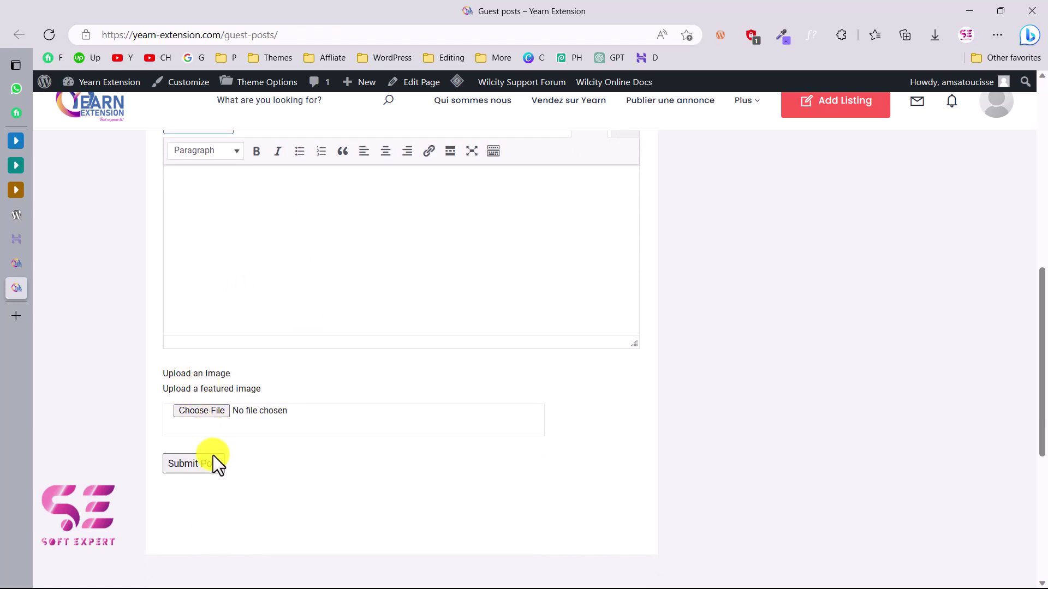
scroll(244, 476, down, 2)
scroll(244, 477, up, 6)
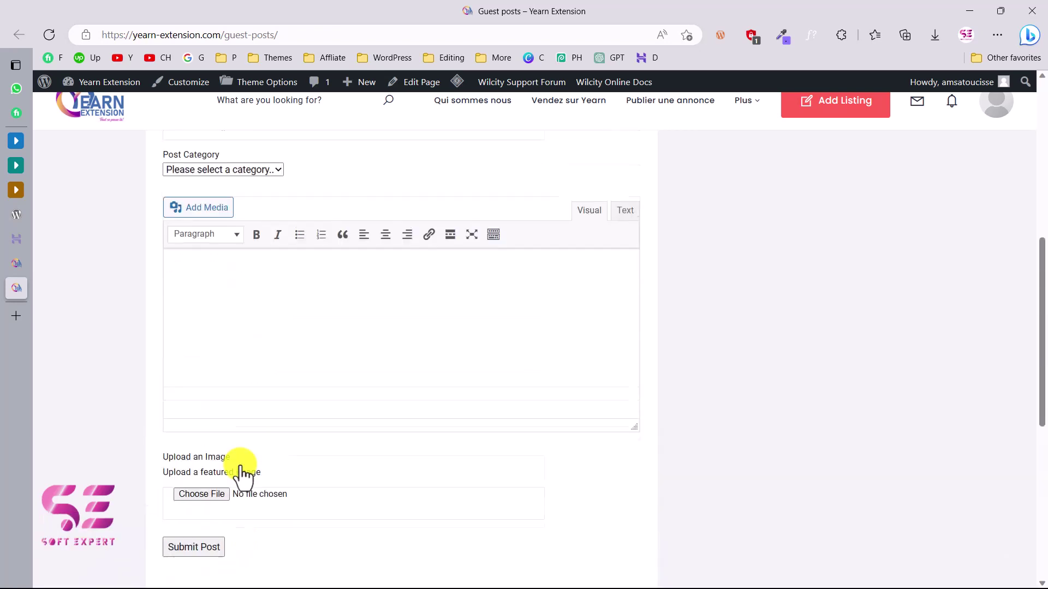
scroll(240, 469, up, 5)
click(205, 327)
- Enter the submitter's name, the post title 'The post title' and the antispam answer
text(Sof)
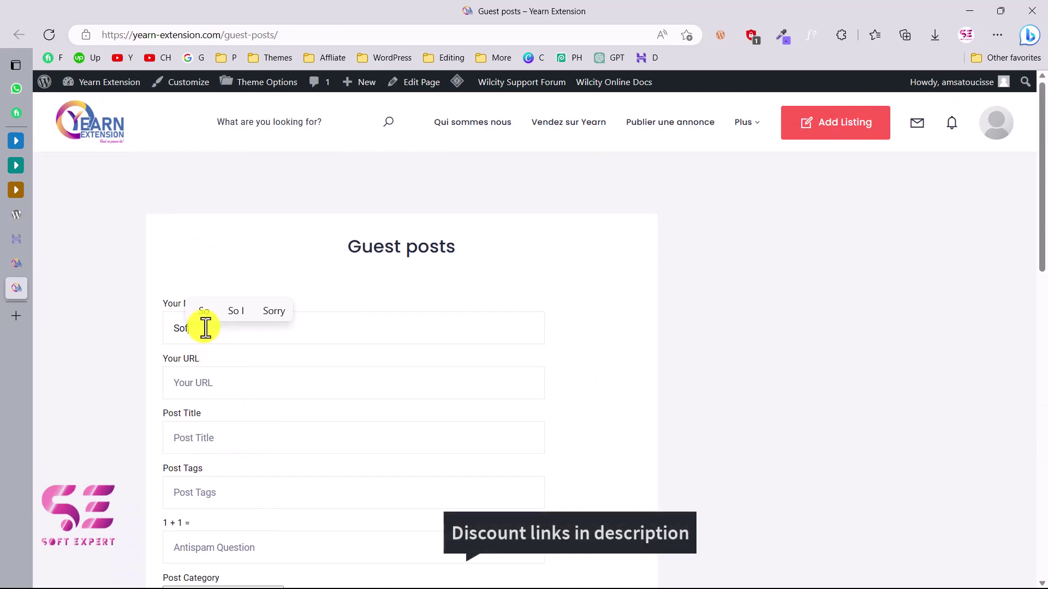
text(t Expert)
click(224, 383)
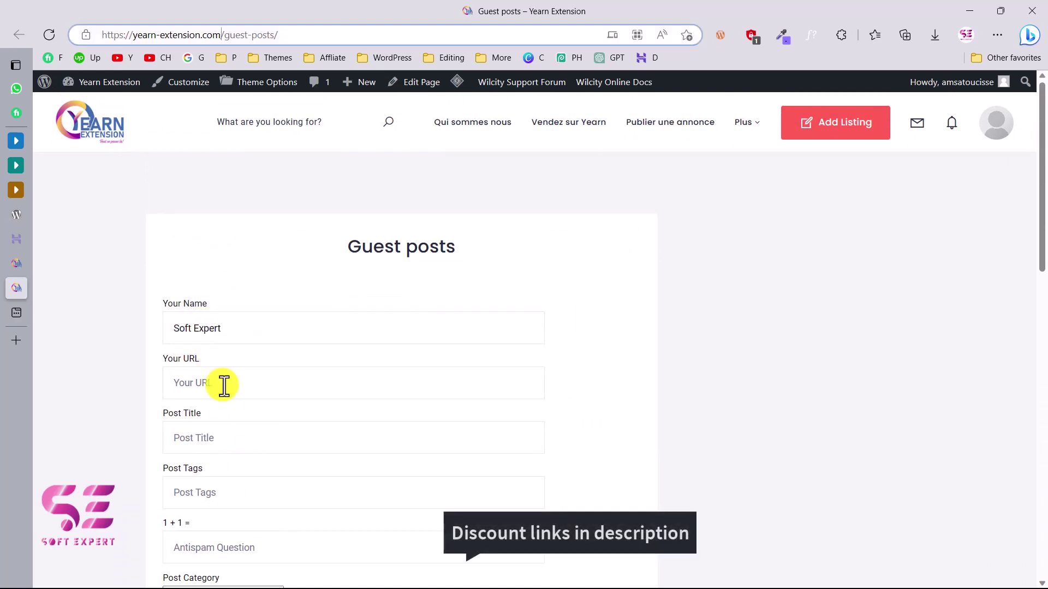
click(239, 443)
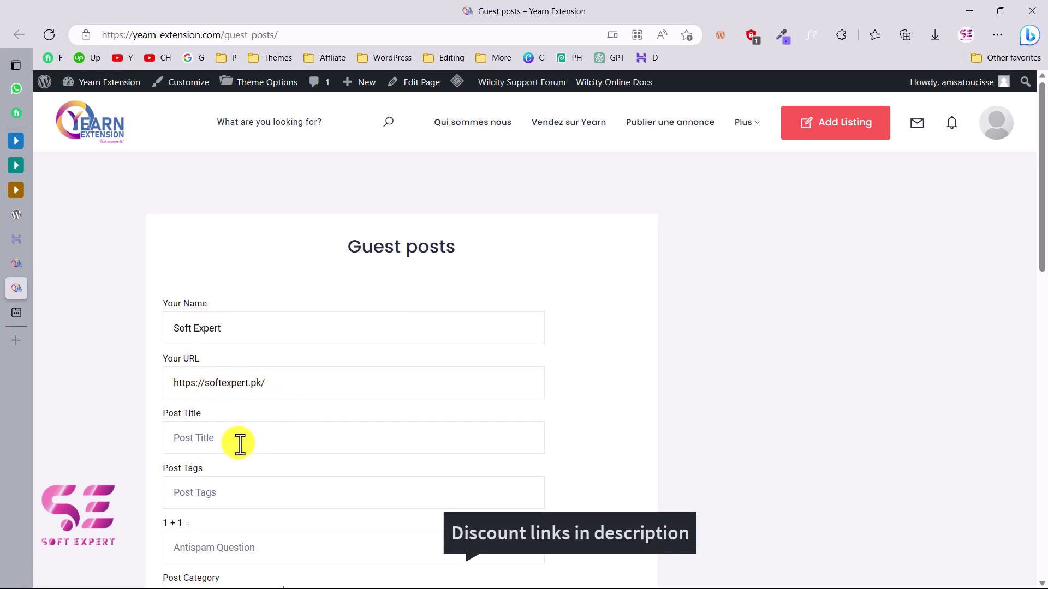
text(The post title)
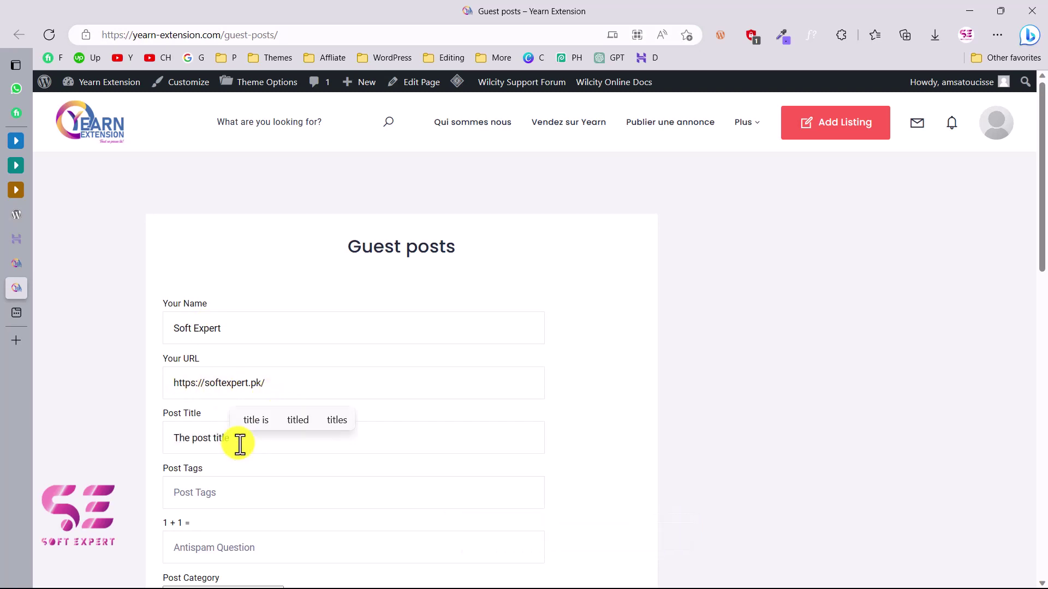
scroll(240, 445, down, 4)
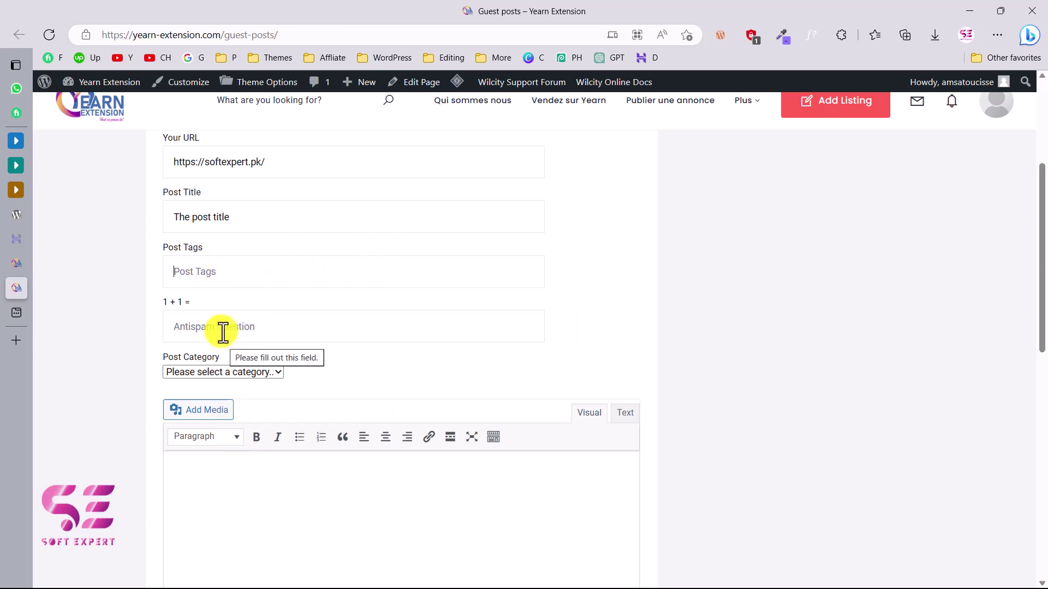
click(207, 326)
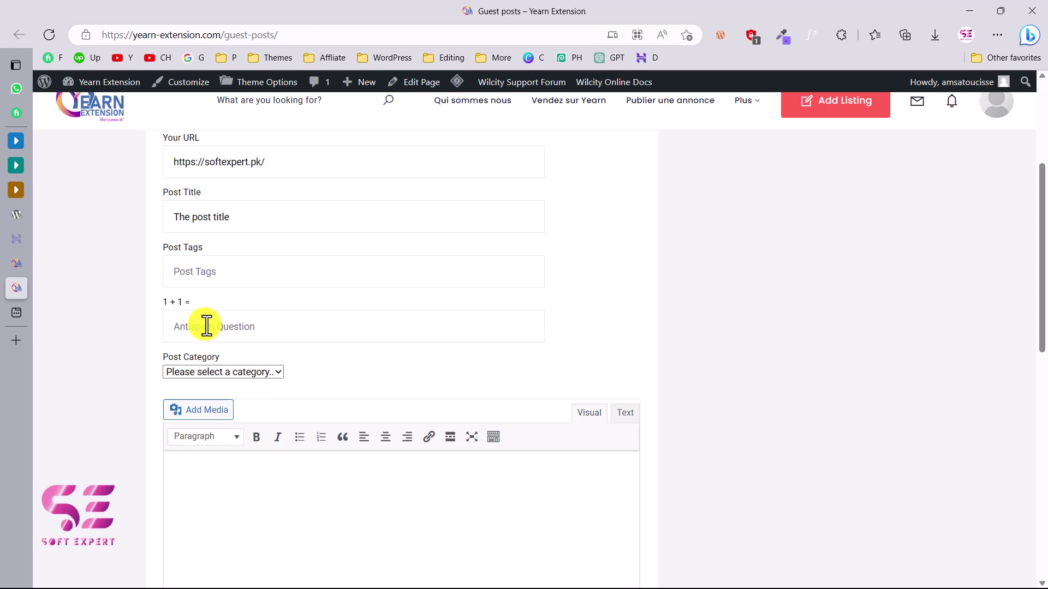
- Choose category Non classé, write the content, attach roof.jpg and submit the post
scroll(156, 273, down, 2)
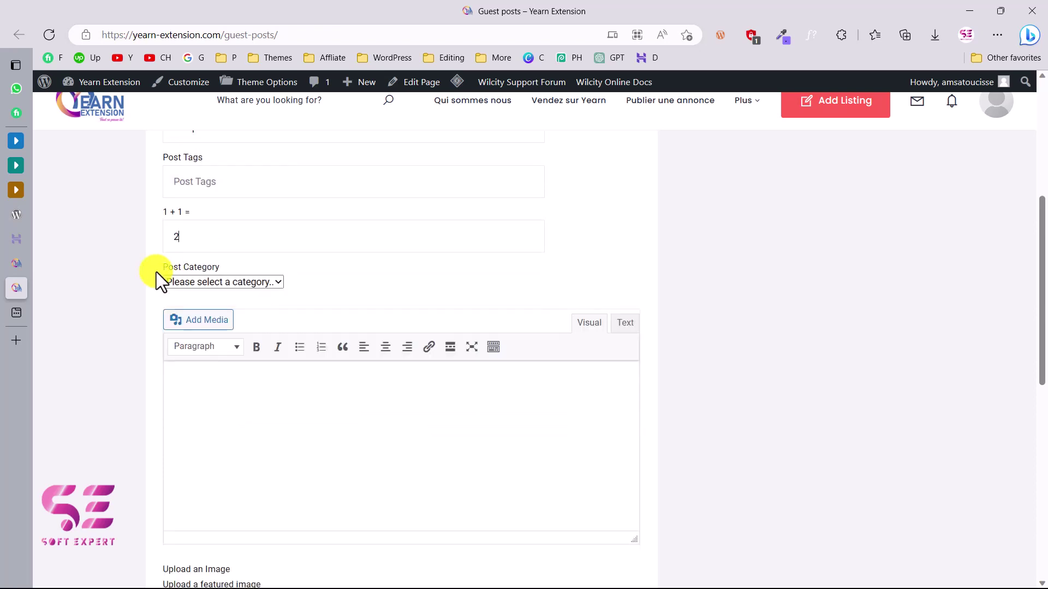
click(234, 281)
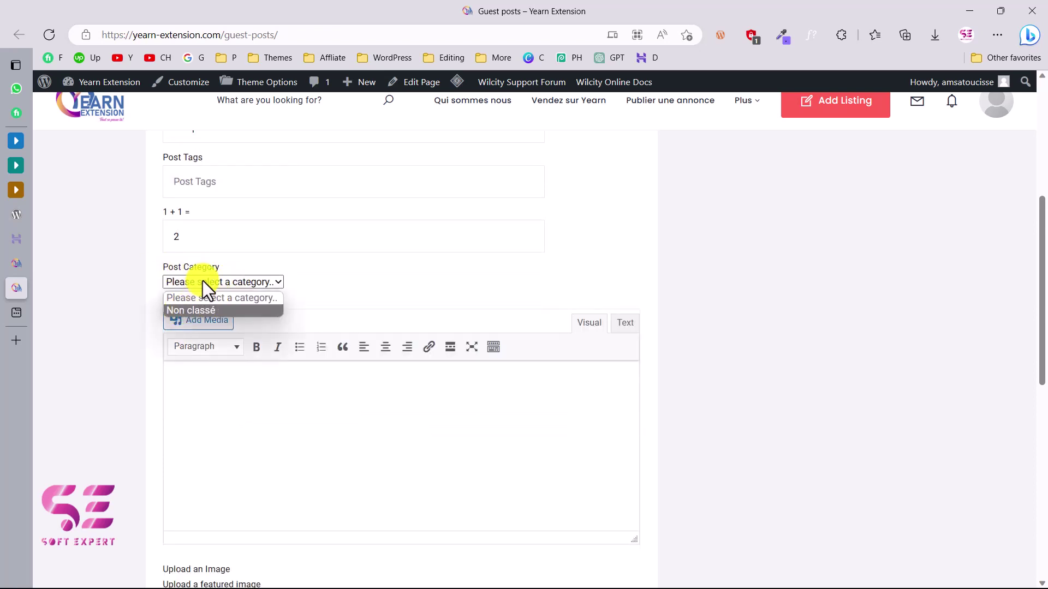
click(201, 311)
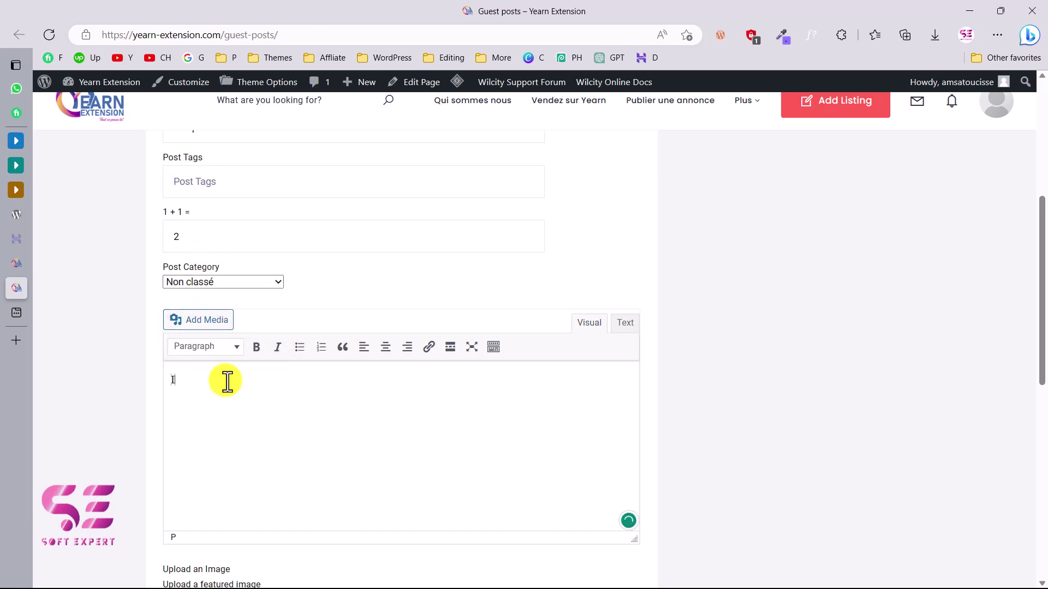
text(write some content here..)
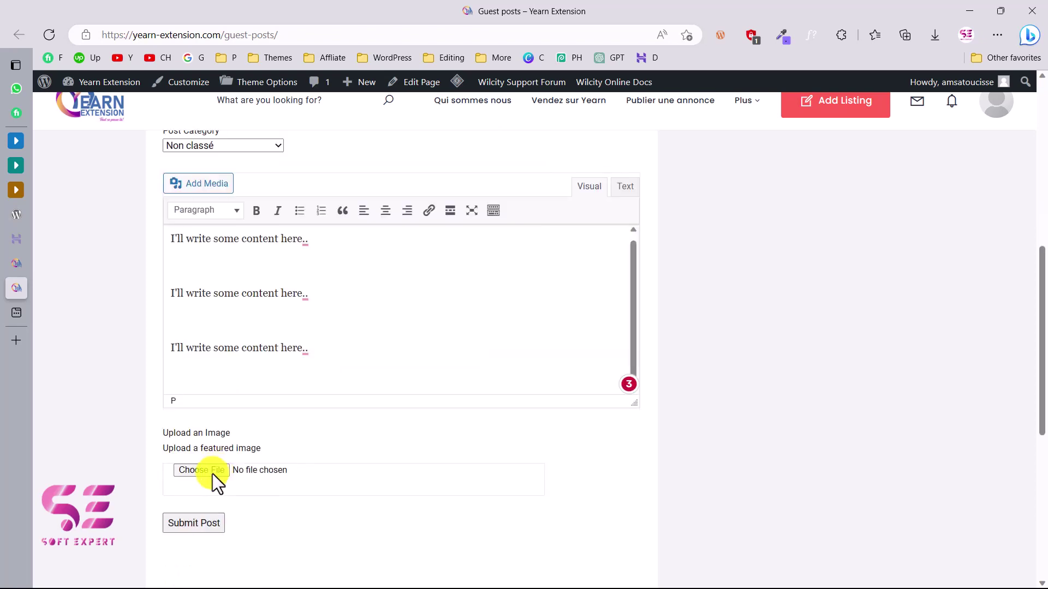
click(212, 471)
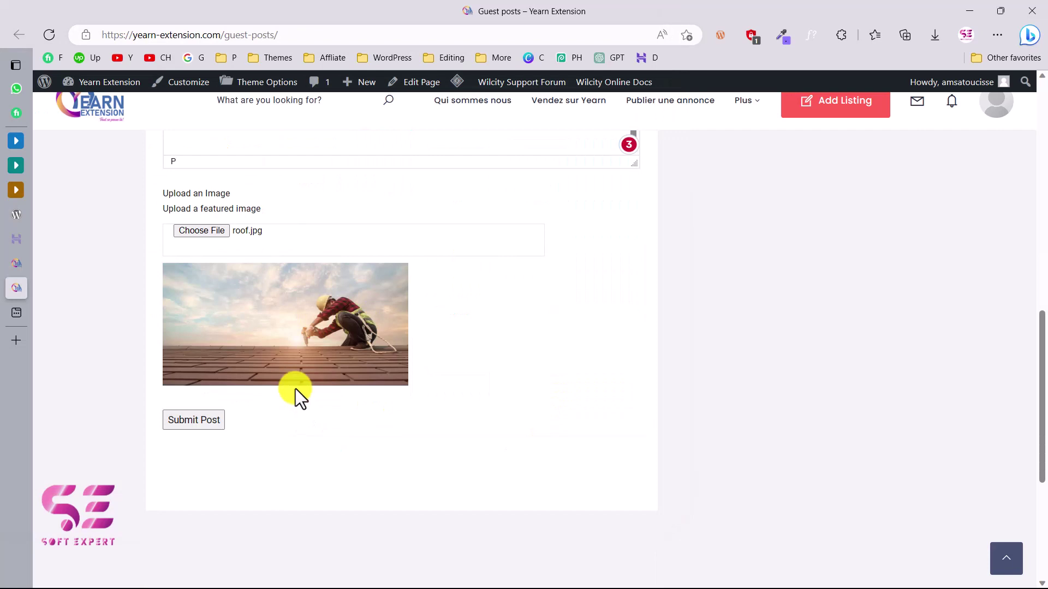
click(199, 421)
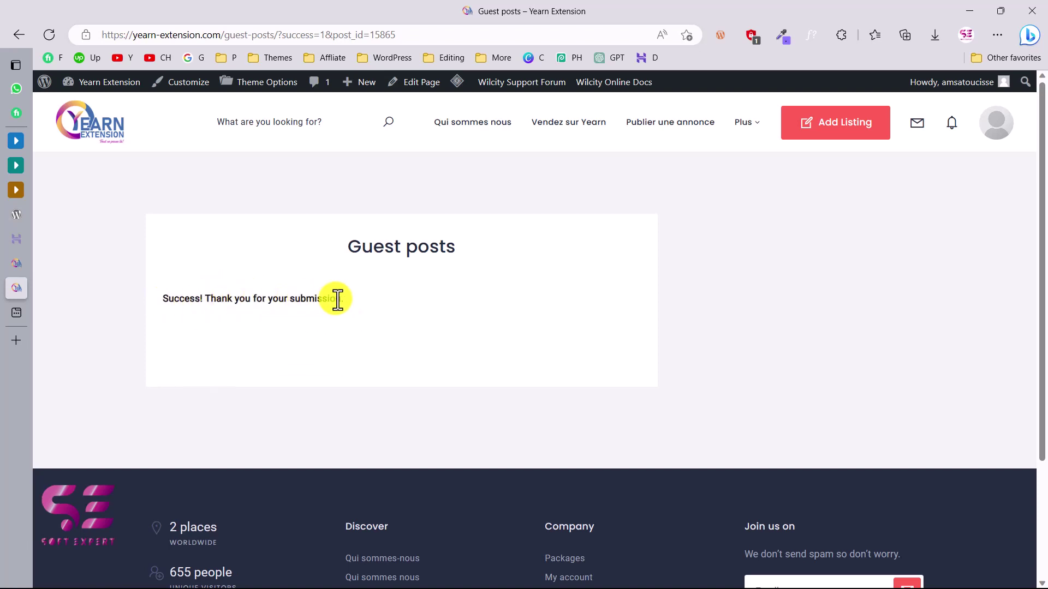
- In the admin All Posts list, open the pending 'The post title' in the editor
click(24, 266)
click(71, 143)
mouse_move(219, 294)
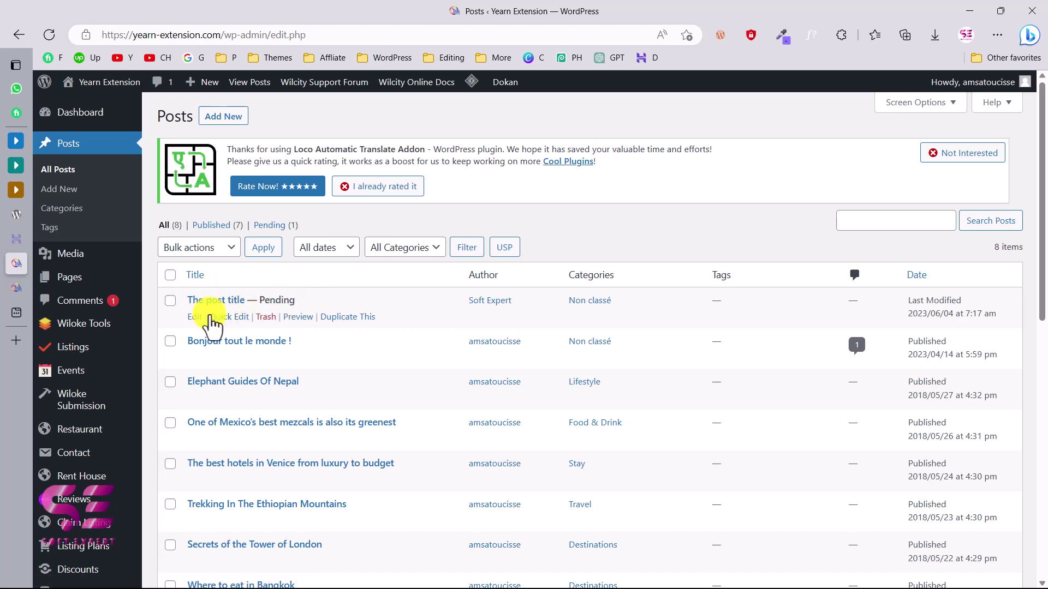
click(199, 317)
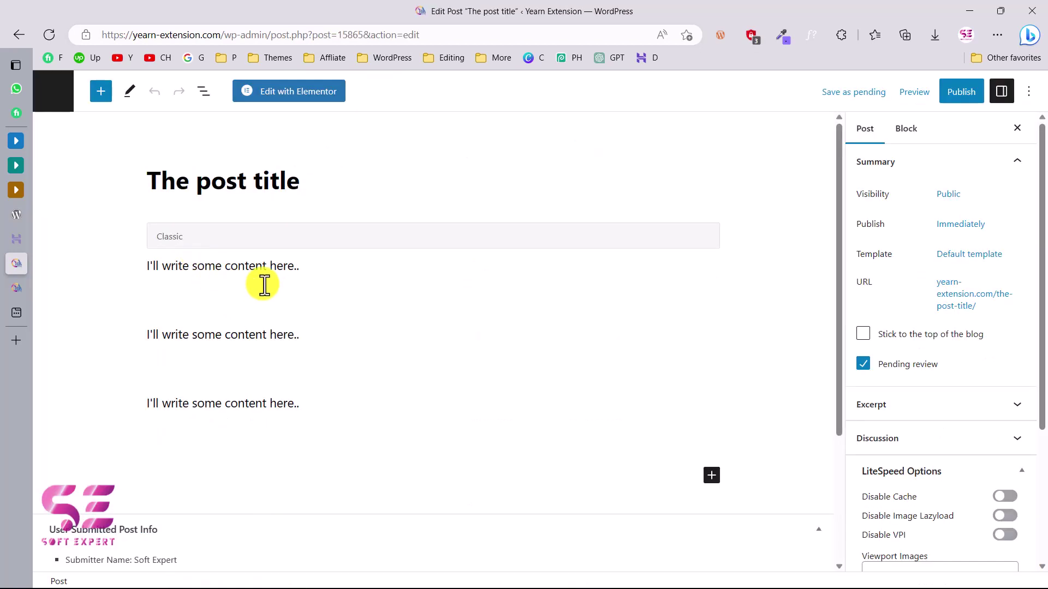
- Select the Classic content block and look over the post body and submitter info
click(265, 340)
drag(319, 336, 248, 332)
click(249, 332)
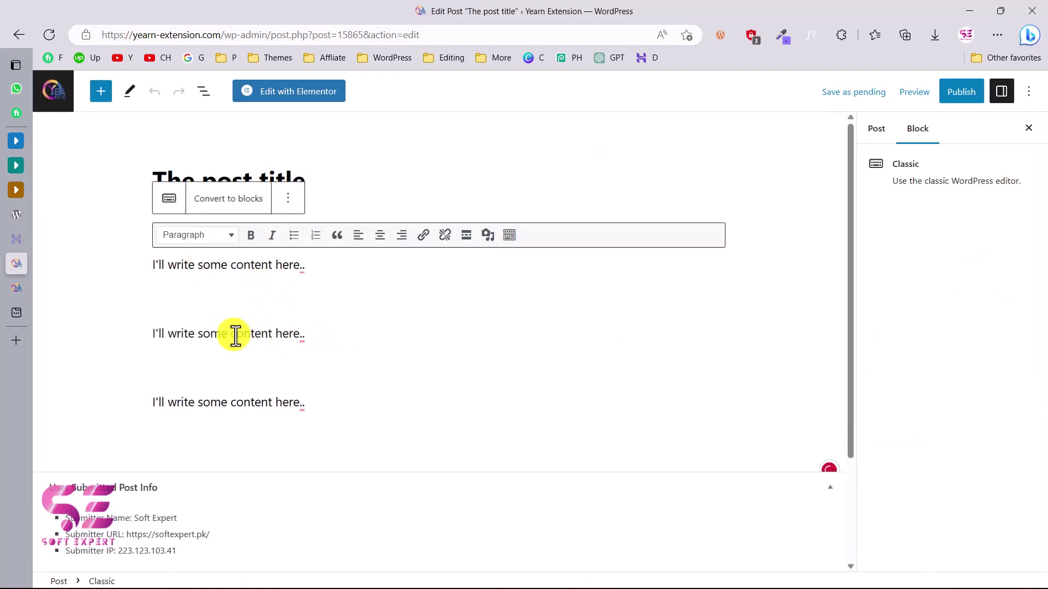
scroll(321, 331, down, 3)
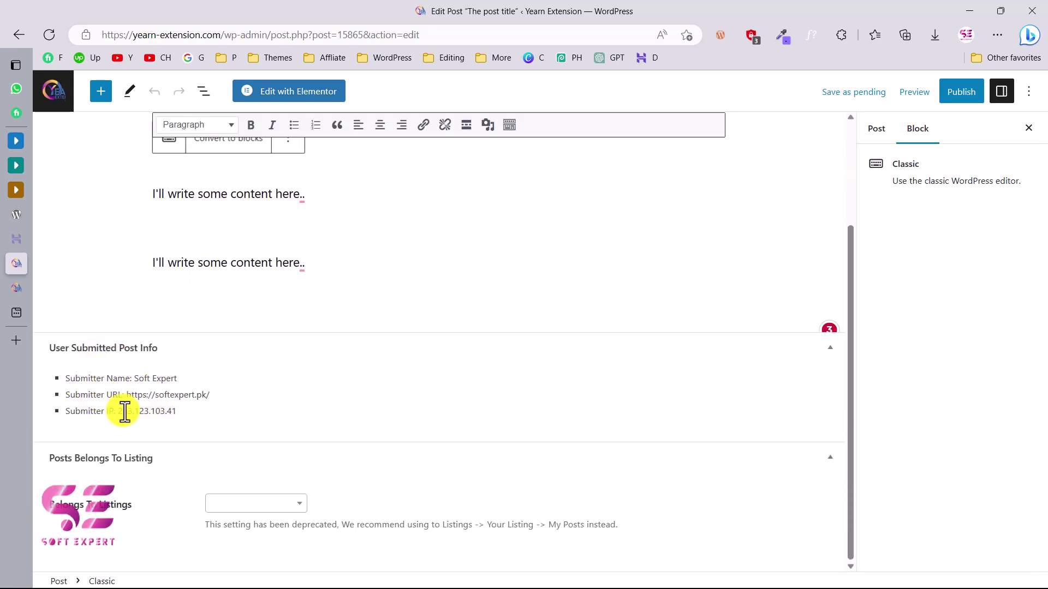
scroll(217, 411, up, 3)
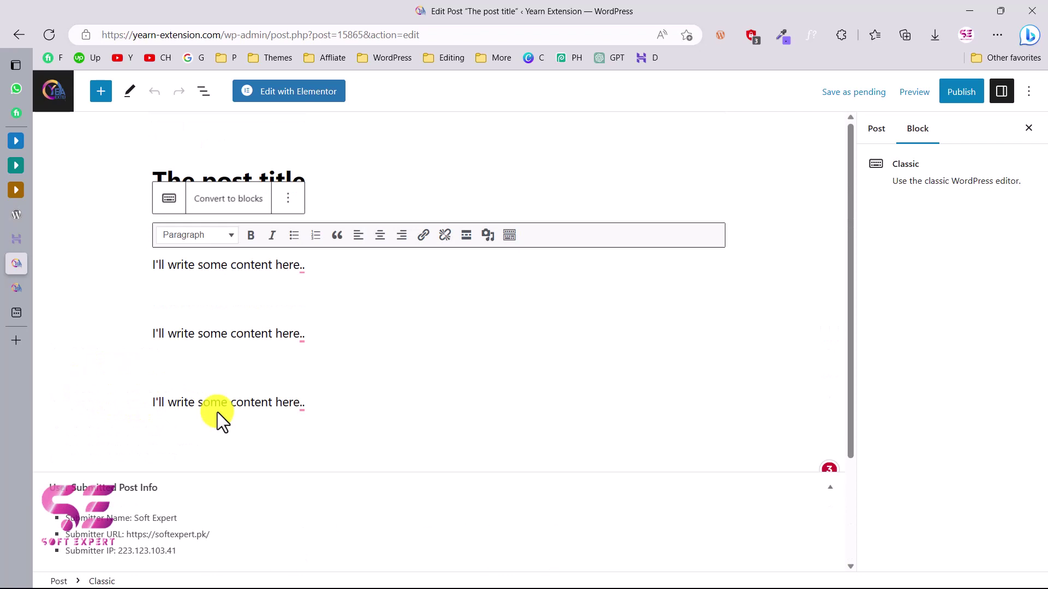
- Show the Post settings sidebar and expand the Featured image panel
click(867, 137)
scroll(900, 412, down, 3)
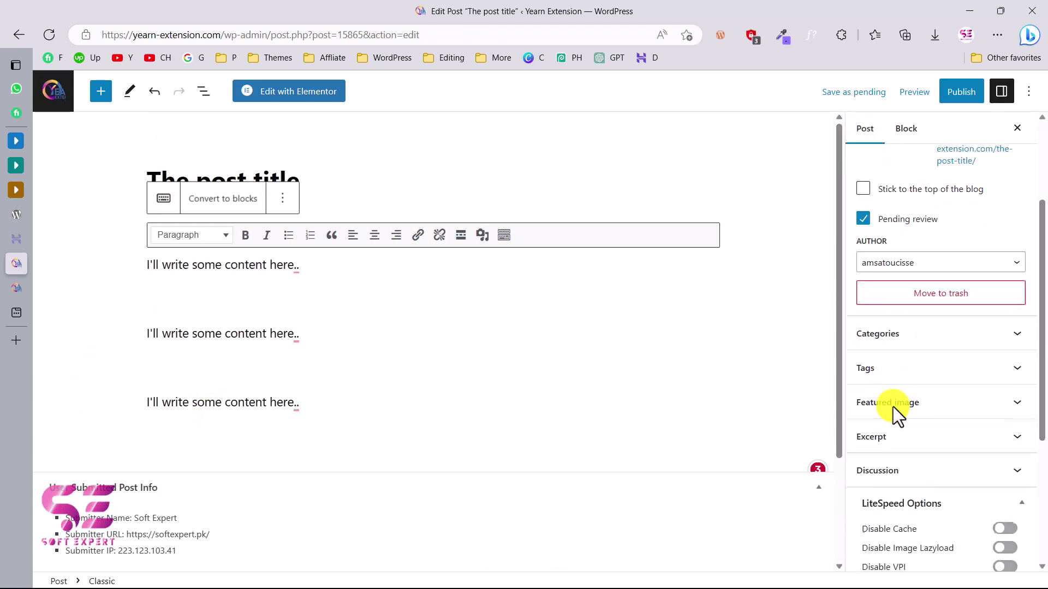
click(884, 411)
scroll(928, 415, down, 2)
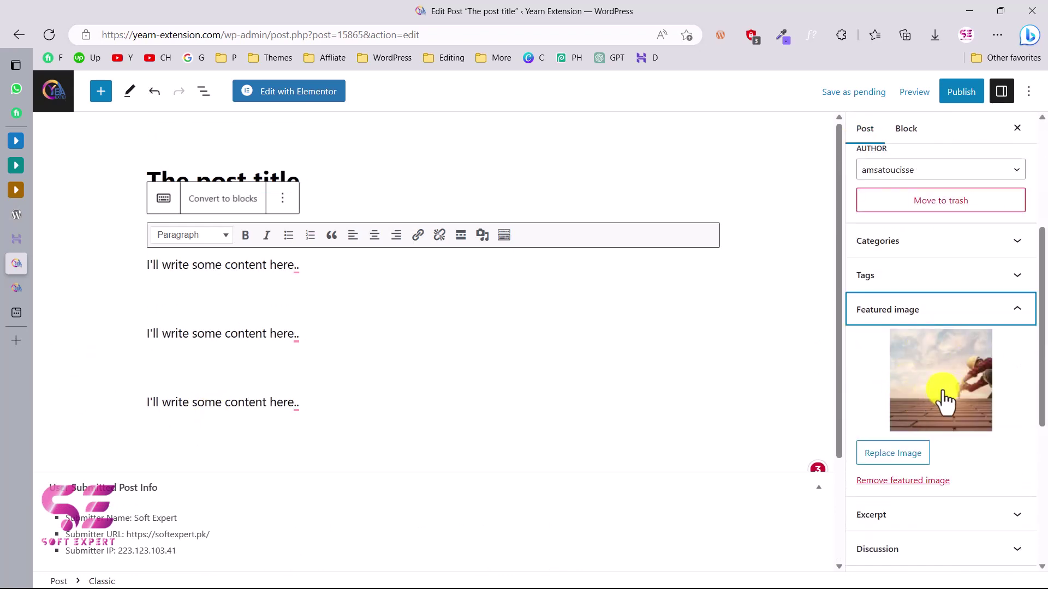
scroll(947, 414, up, 4)
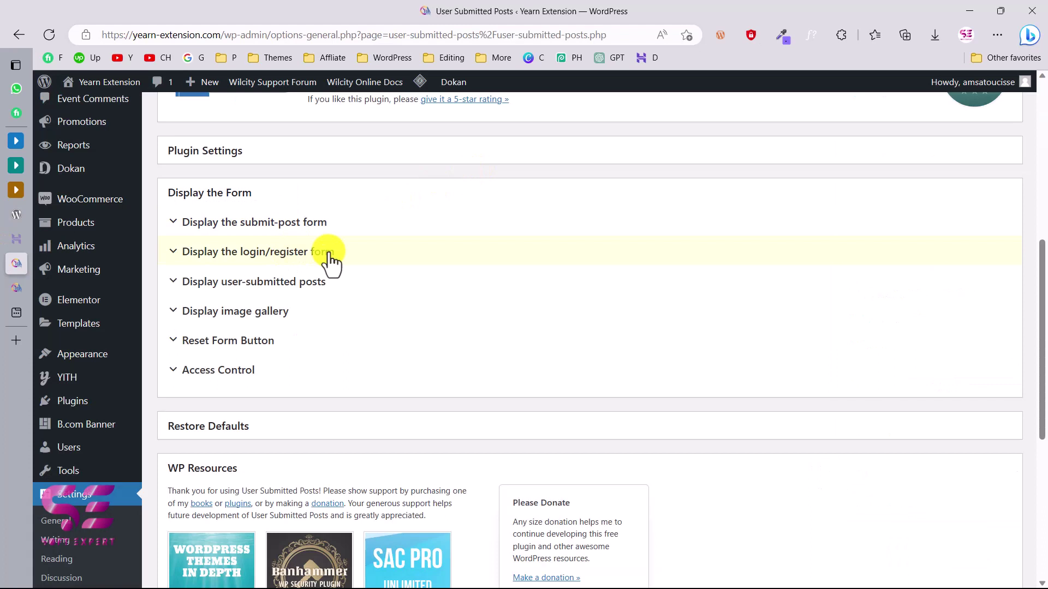
- Browse the login/register shortcodes, then select and copy [usp_display_posts]
click(300, 255)
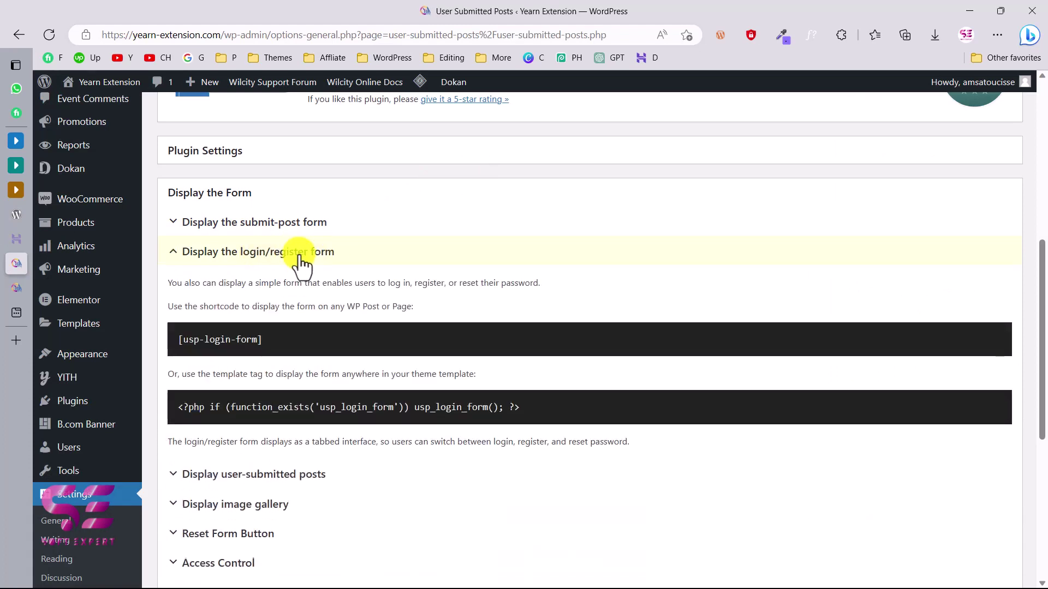
triple_click(196, 345)
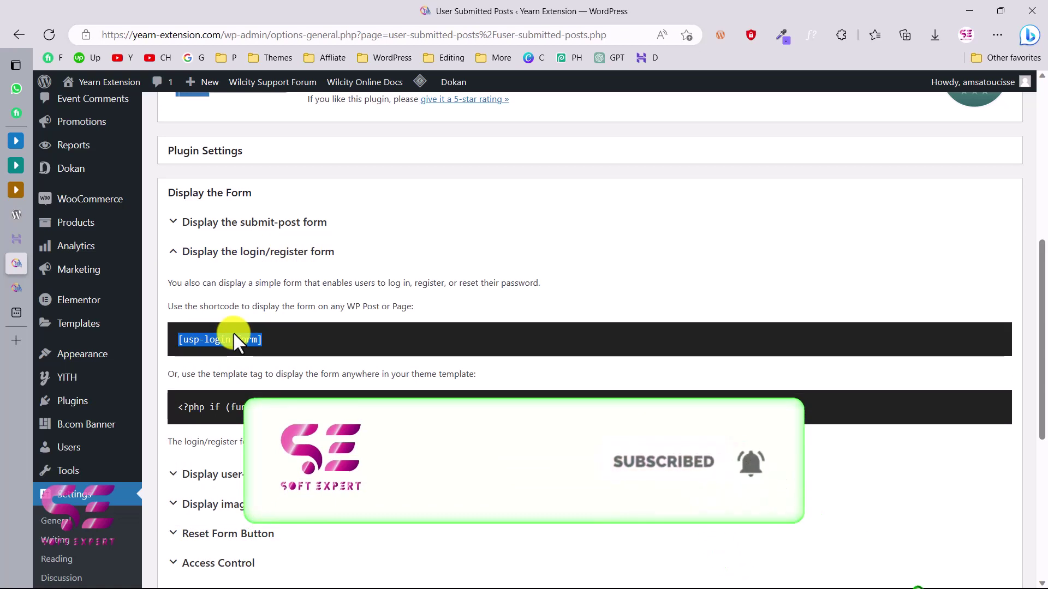
click(229, 251)
click(235, 289)
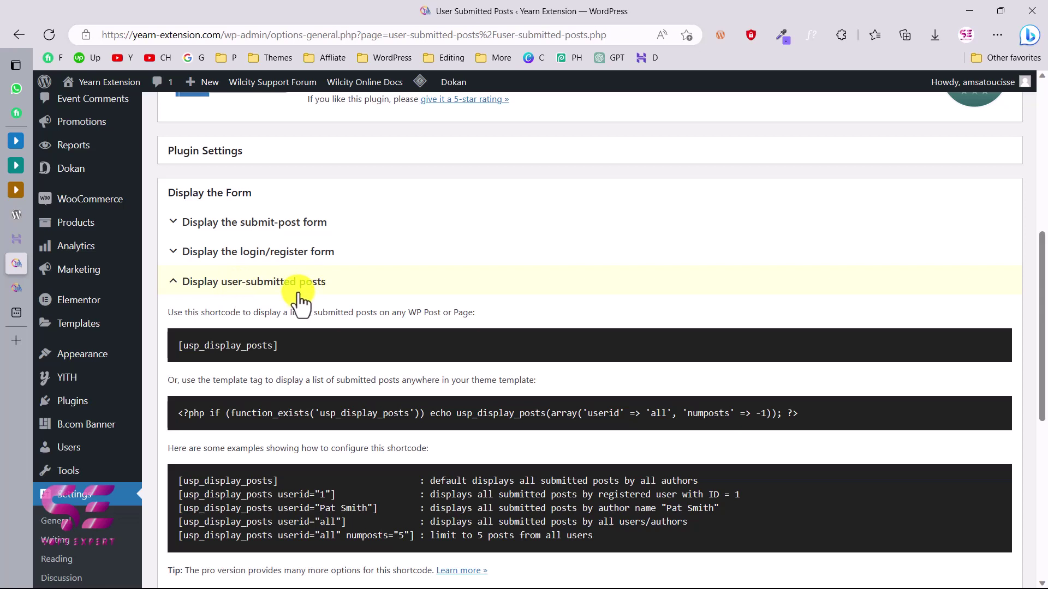
drag(285, 349, 175, 354)
key(ctrl+c)
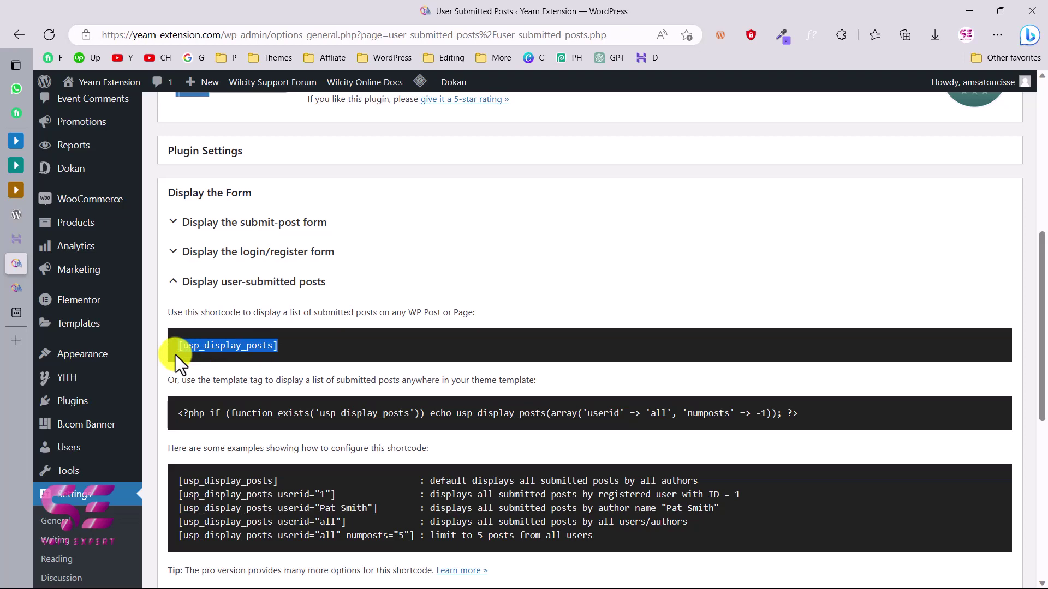
right_click(215, 347)
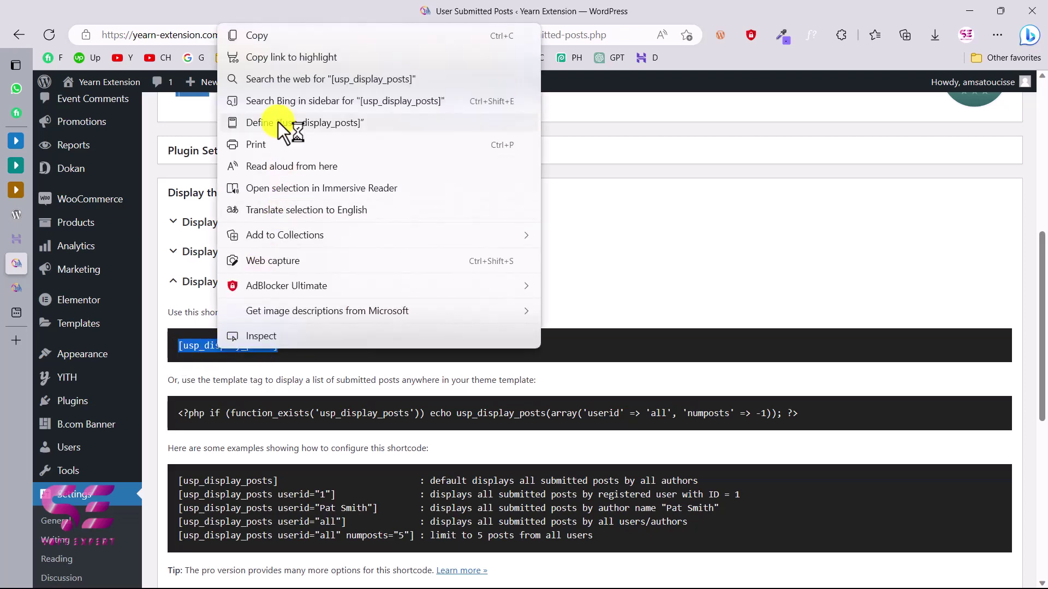
click(256, 35)
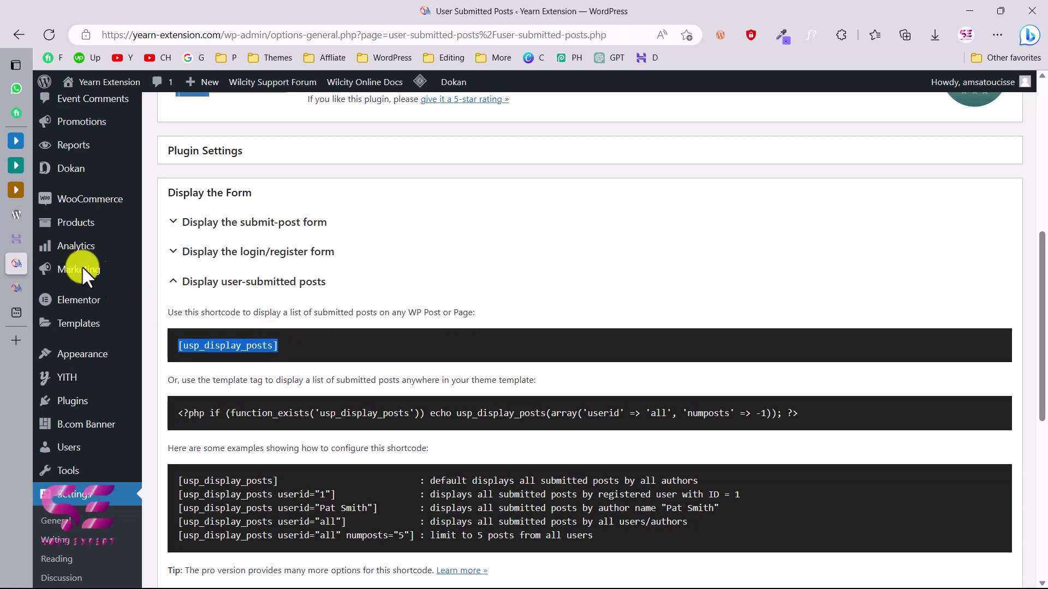
scroll(117, 202, up, 8)
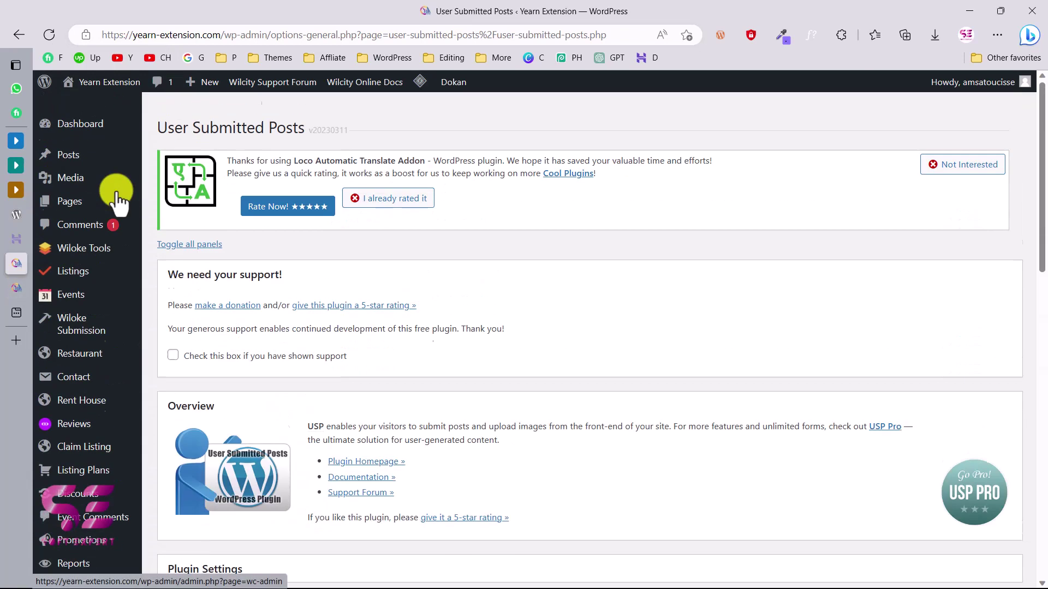
- Add and publish a new page titled 'Submitted posts', then launch Elementor on it
click(86, 191)
click(229, 112)
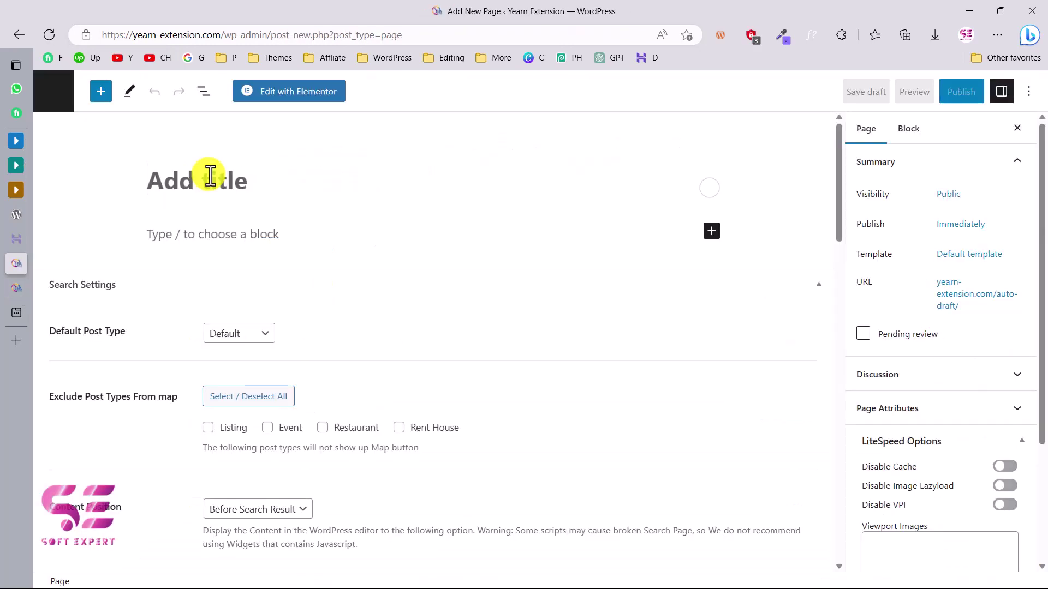
text(Submitted posts)
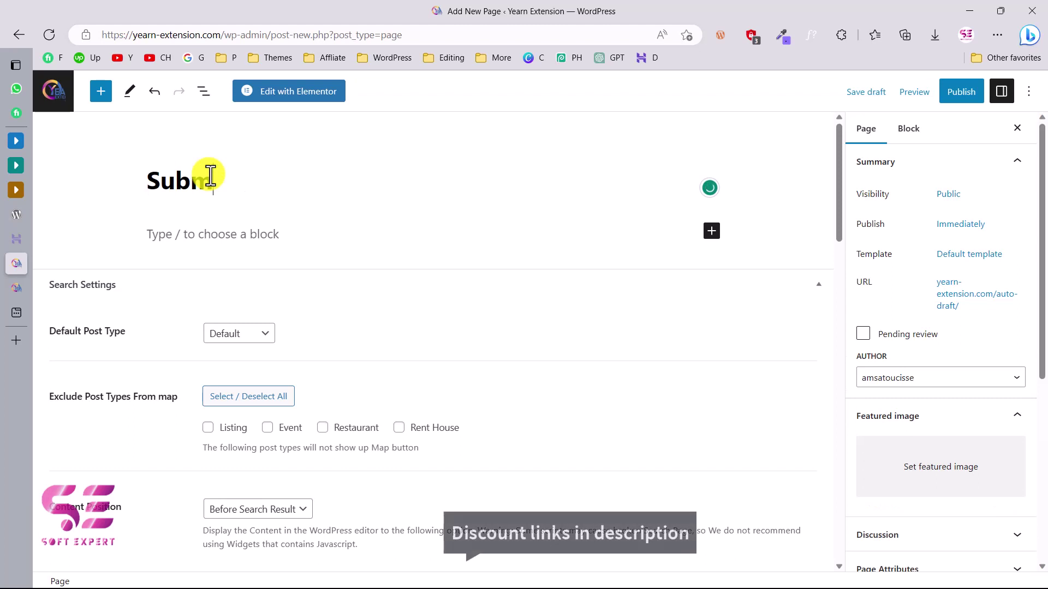
click(974, 99)
click(910, 100)
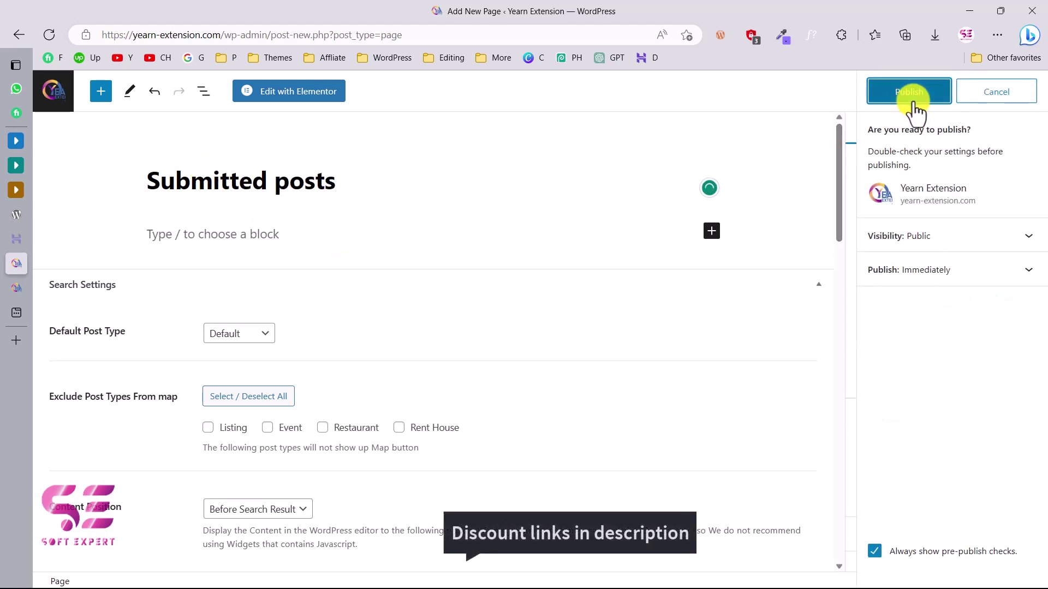
click(305, 98)
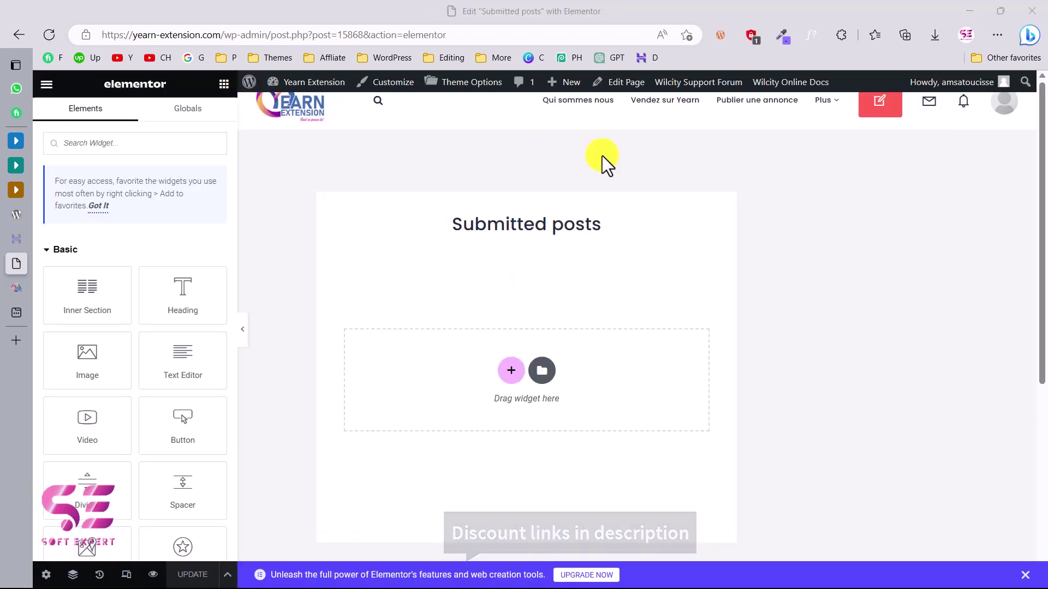
- Set the page layout to Elementor Full Width and add a Shortcode widget with [usp_display_posts]
click(53, 577)
click(175, 410)
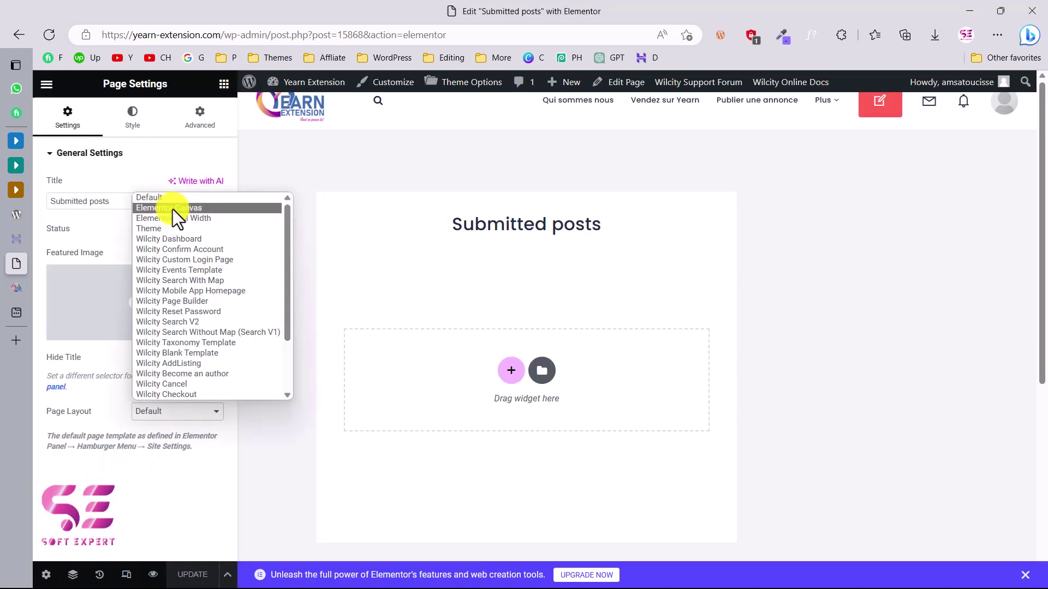
click(172, 218)
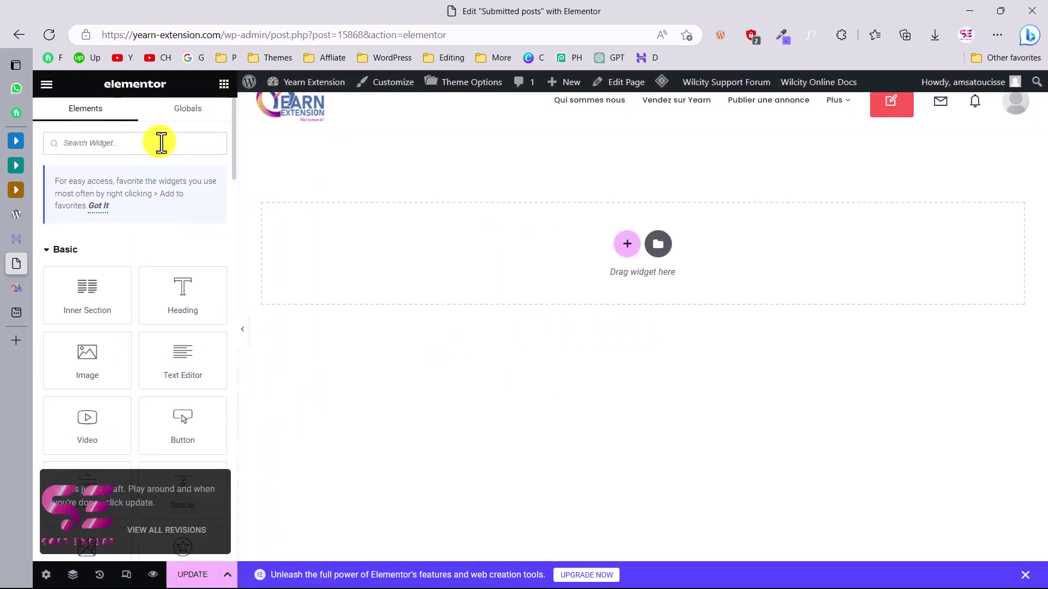
text(short)
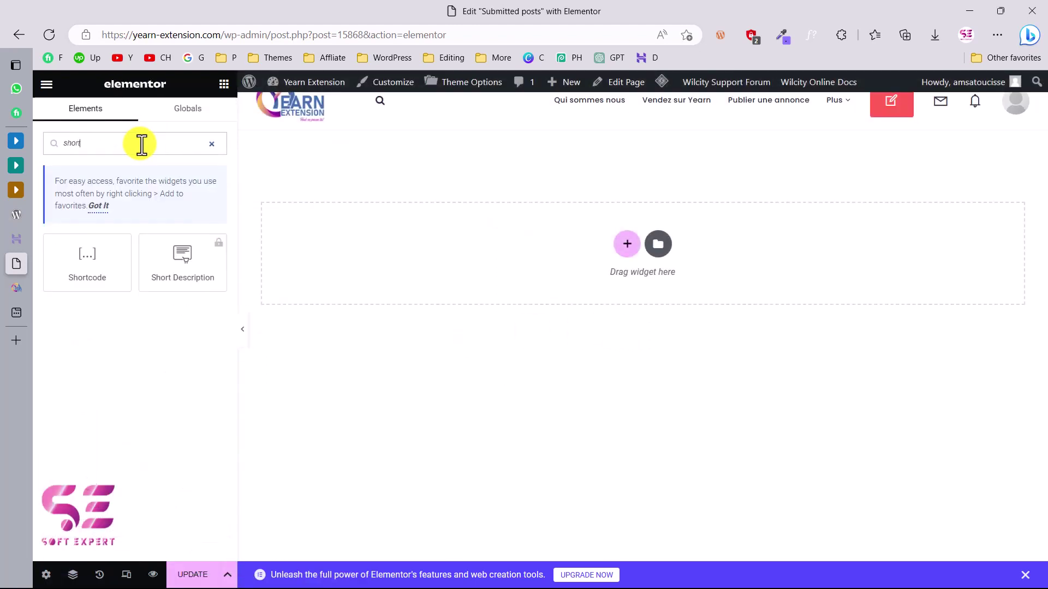
drag(98, 267, 345, 235)
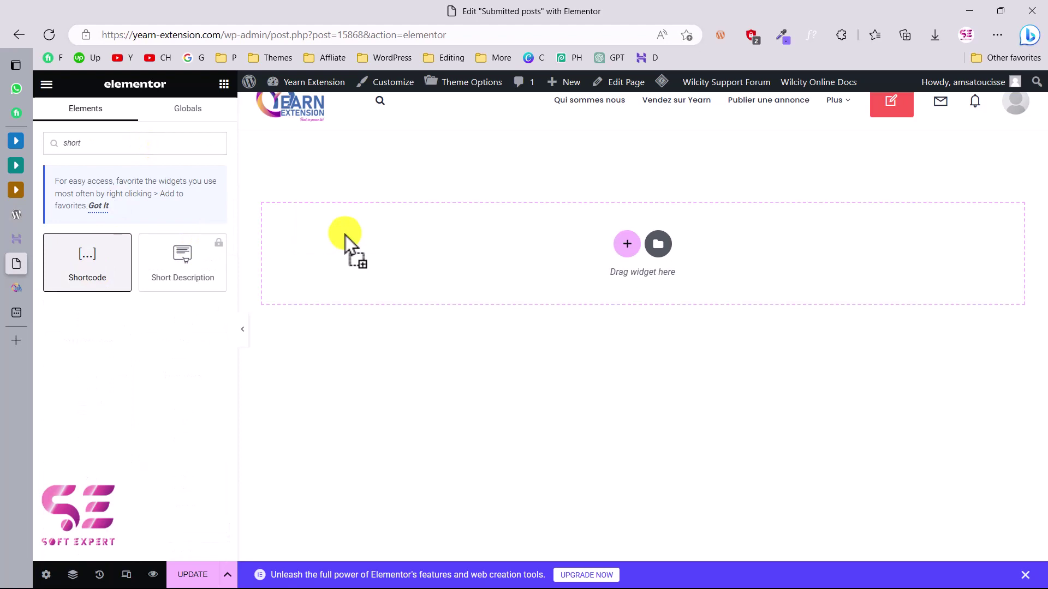
click(136, 254)
key(ctrl+v)
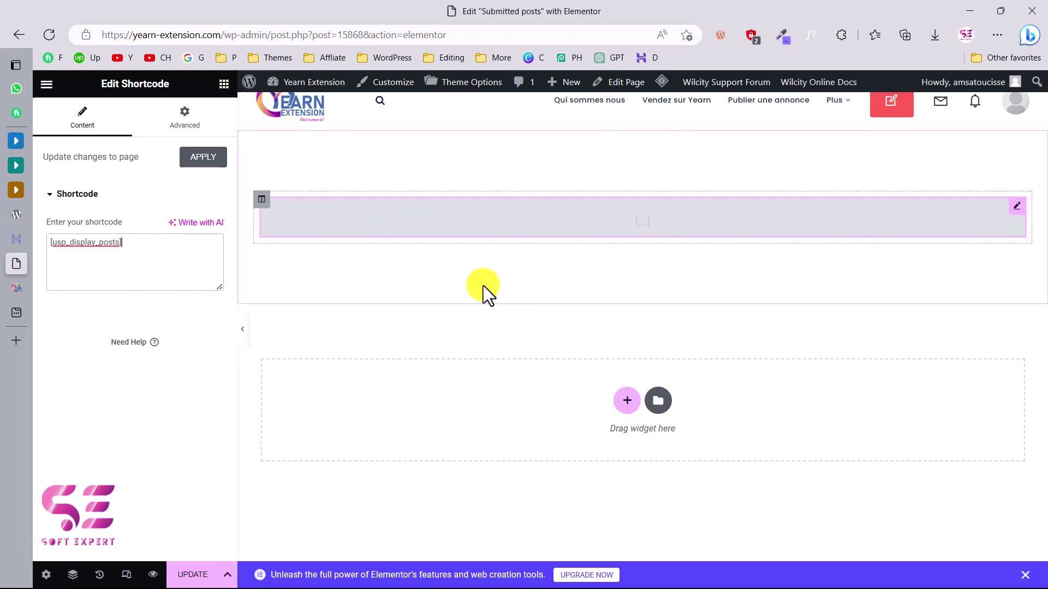
- Add a second Shortcode widget below it holding [user-submitted-posts]
click(224, 84)
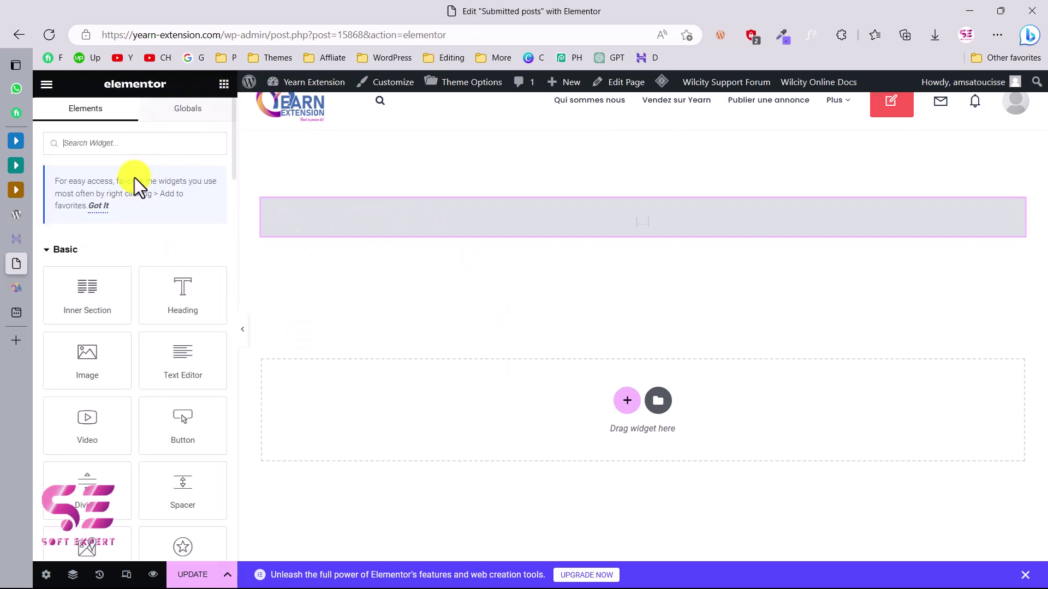
text(shor)
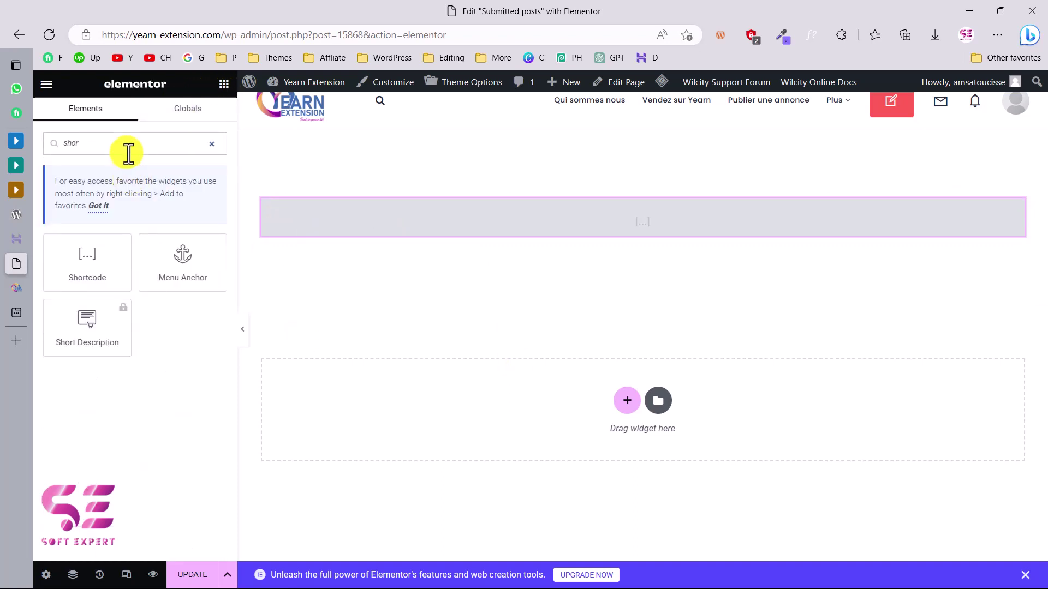
drag(82, 257, 335, 371)
key(ctrl+grave)
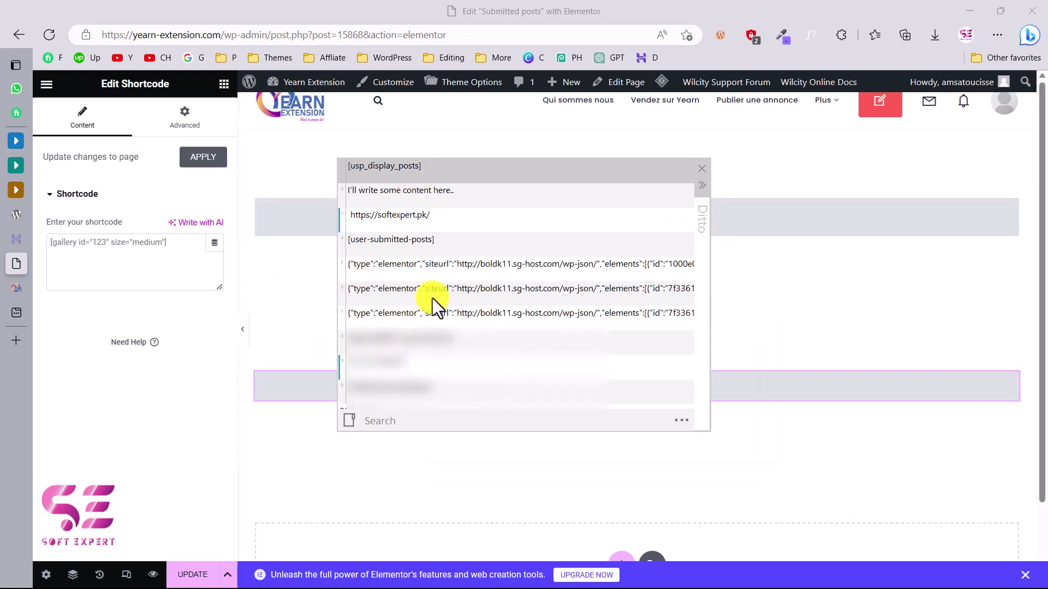
double_click(415, 239)
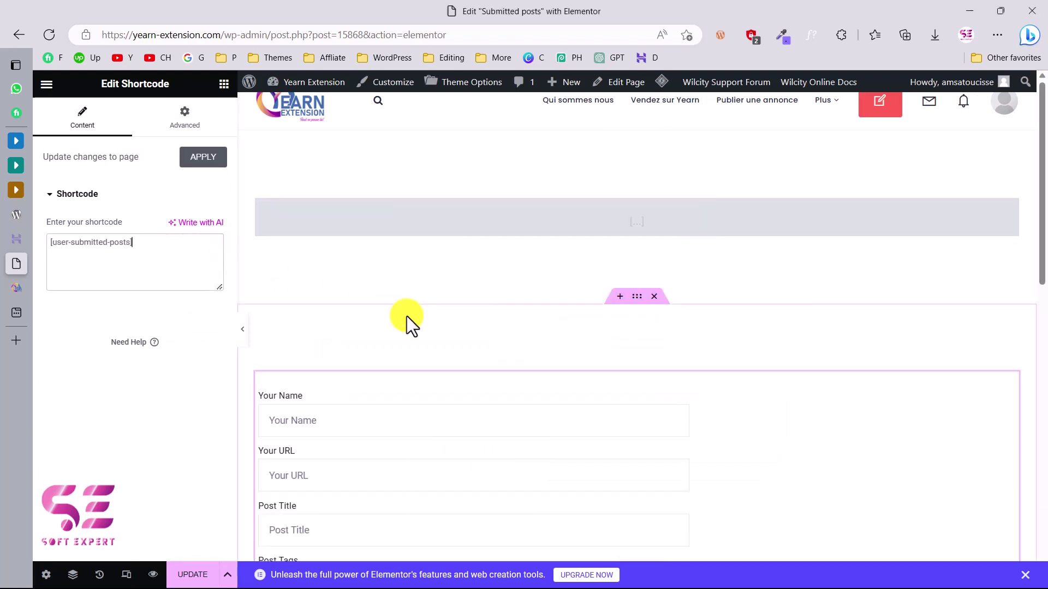
scroll(447, 300, down, 3)
scroll(482, 287, down, 1)
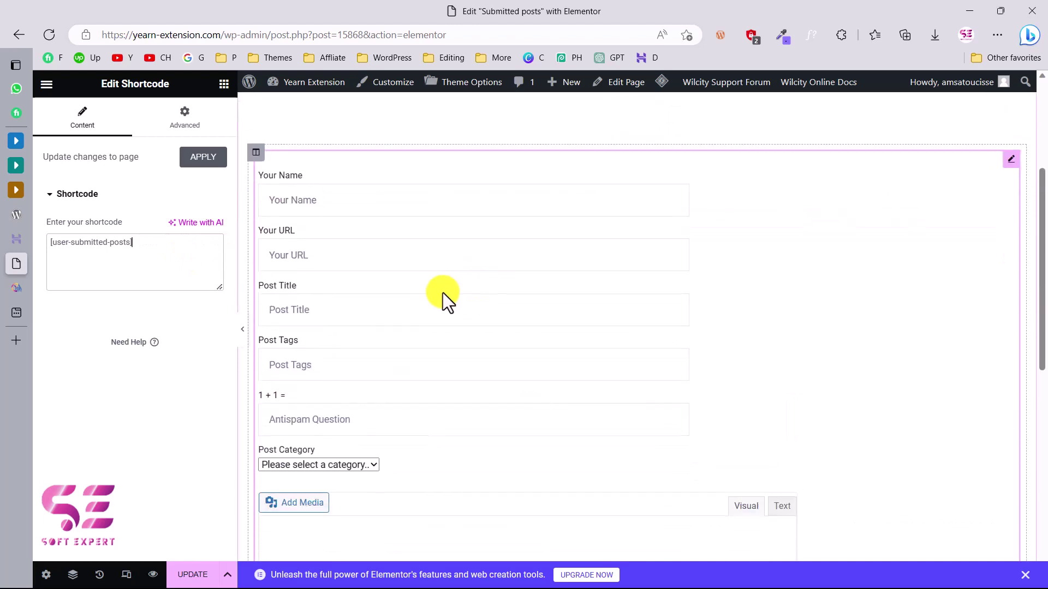
scroll(443, 292, up, 1)
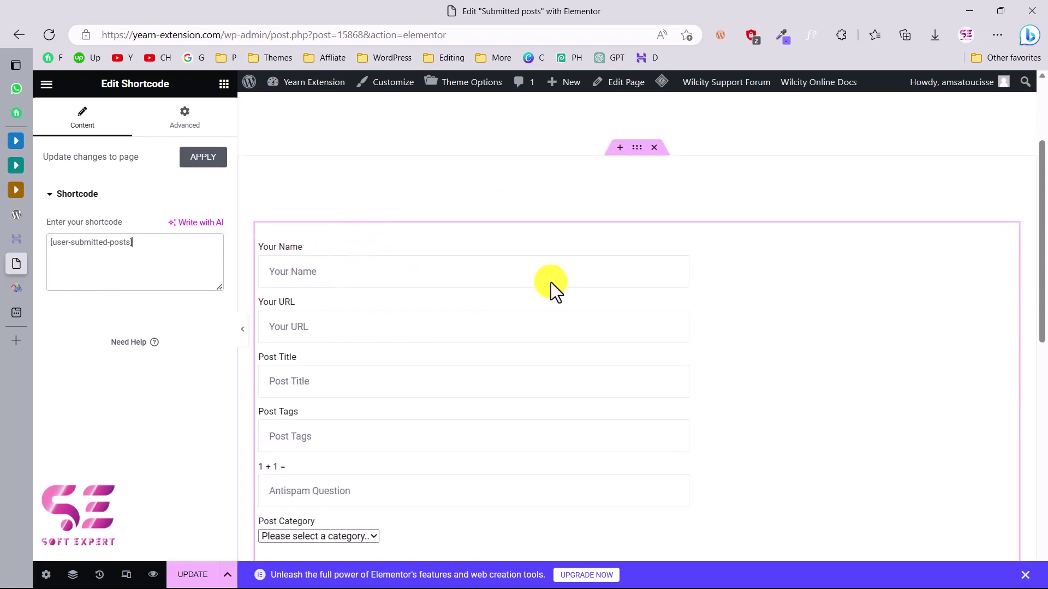
scroll(605, 240, up, 1)
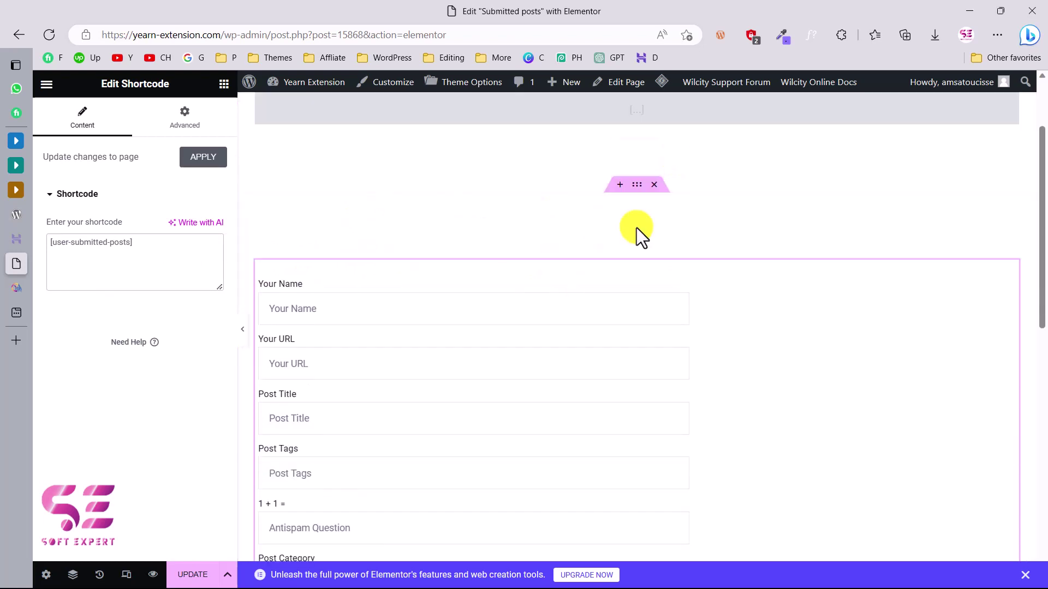
click(636, 185)
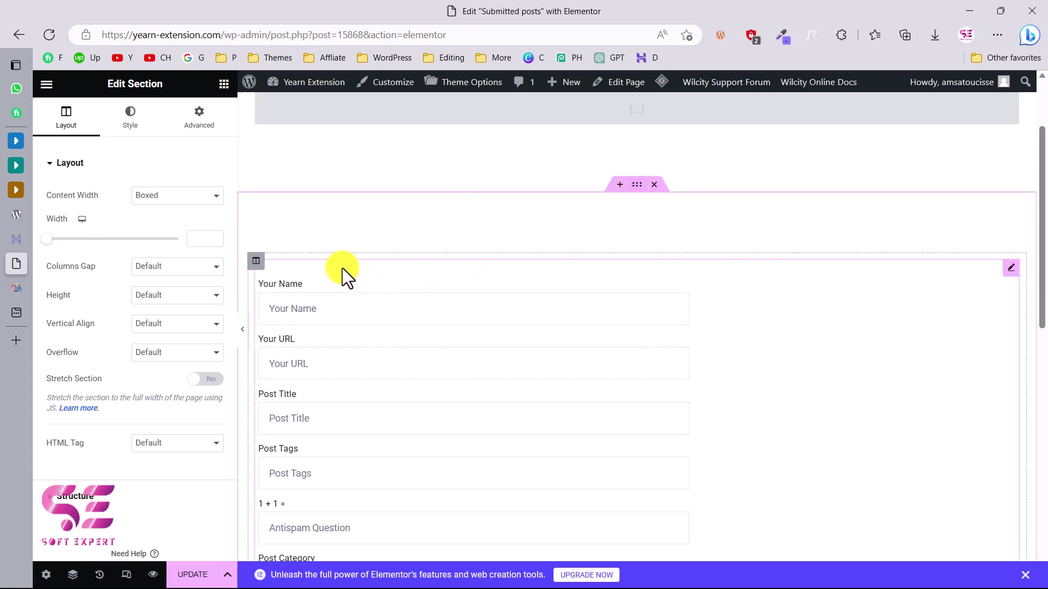
- Give the form's column linked padding of 100 on every side
click(255, 262)
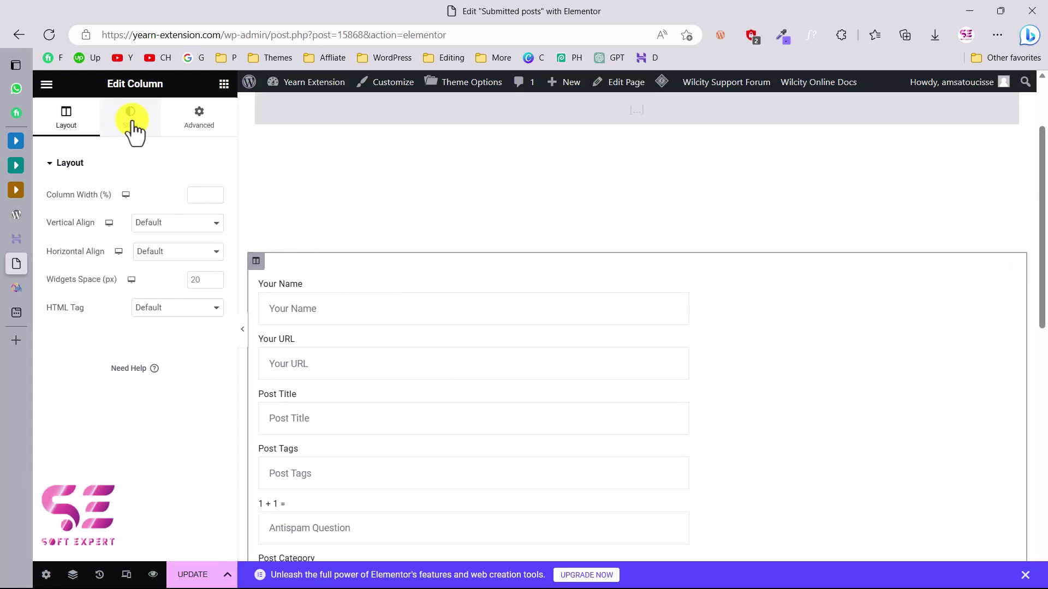
click(196, 117)
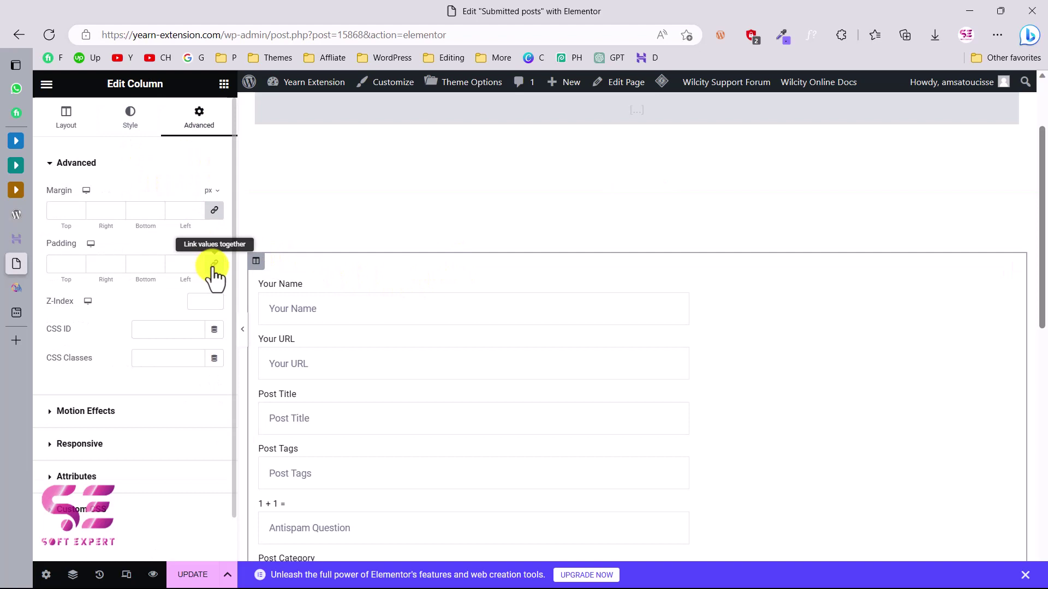
click(214, 264)
click(182, 264)
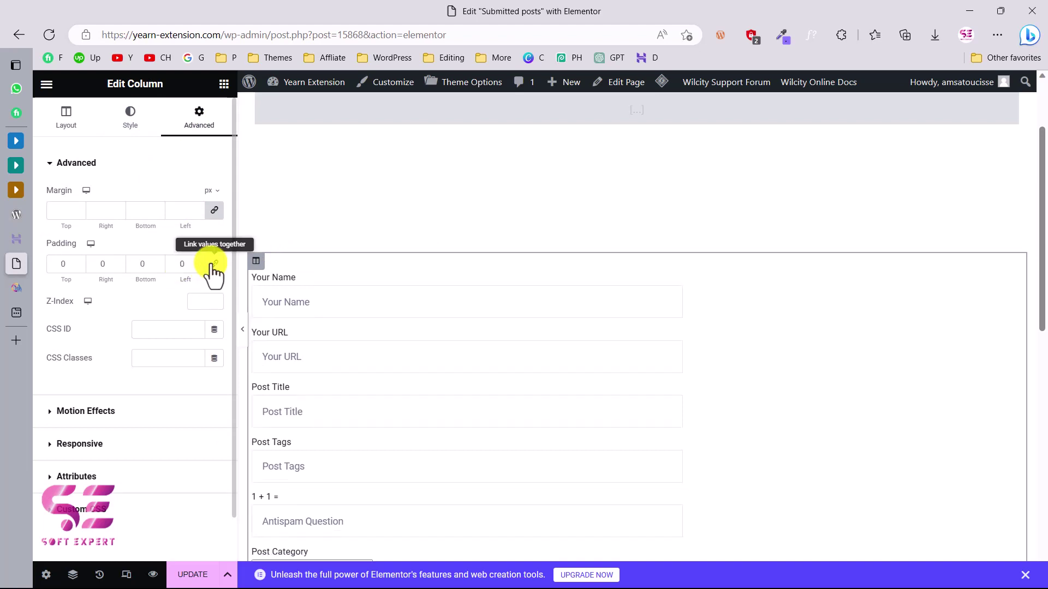
text(1000)
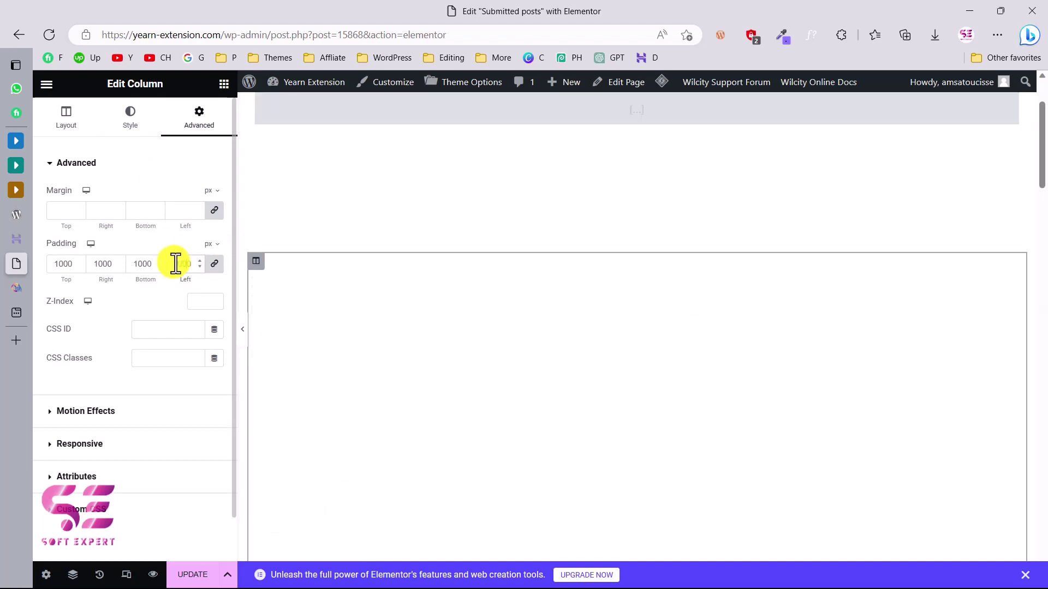
key(BackSpace)
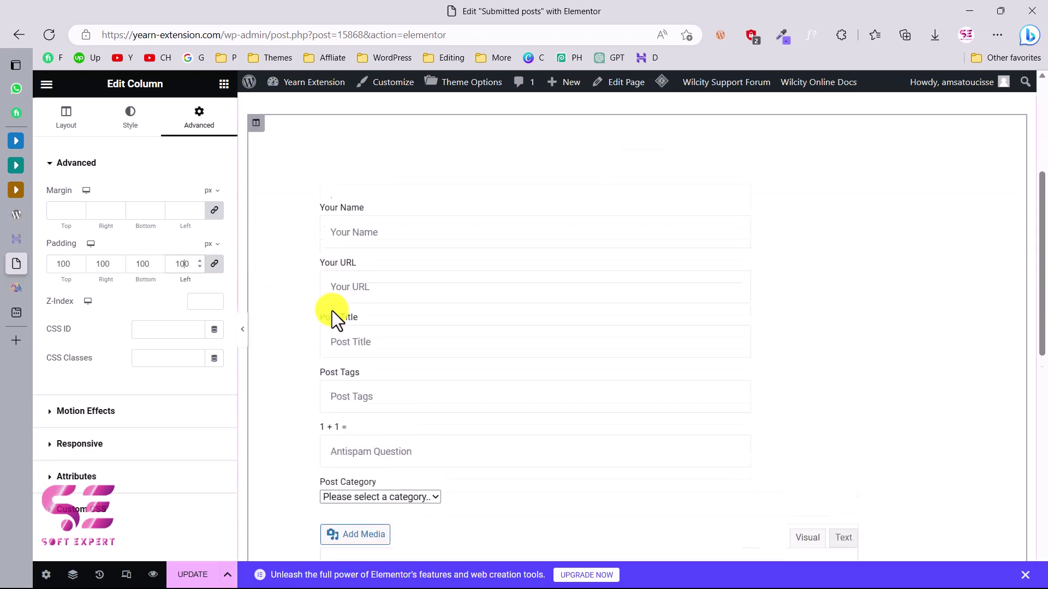
scroll(443, 223, up, 1)
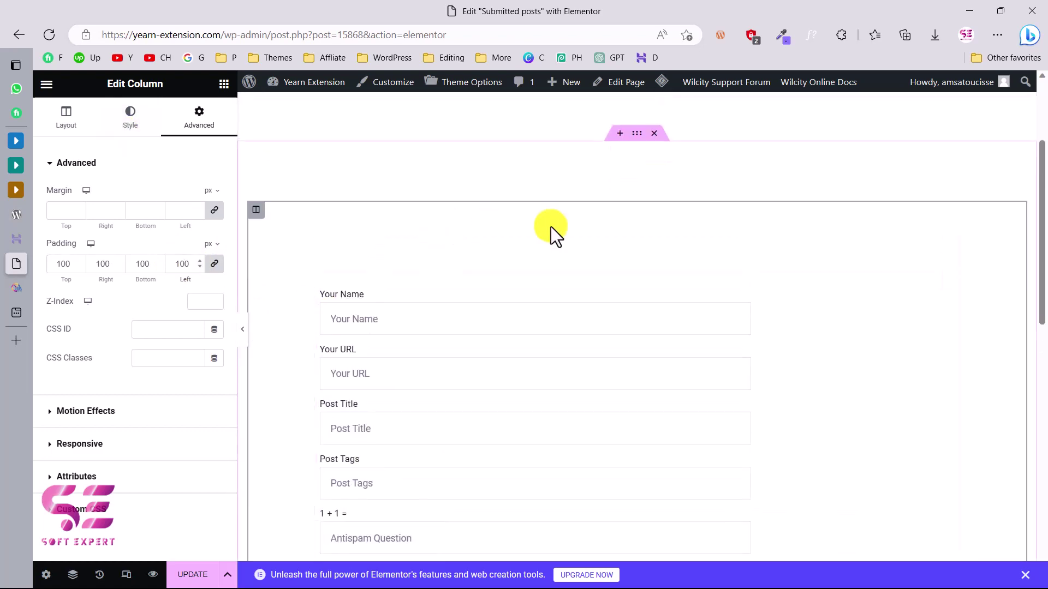
- Fill the section's classic background with the Global Accent colour
click(637, 135)
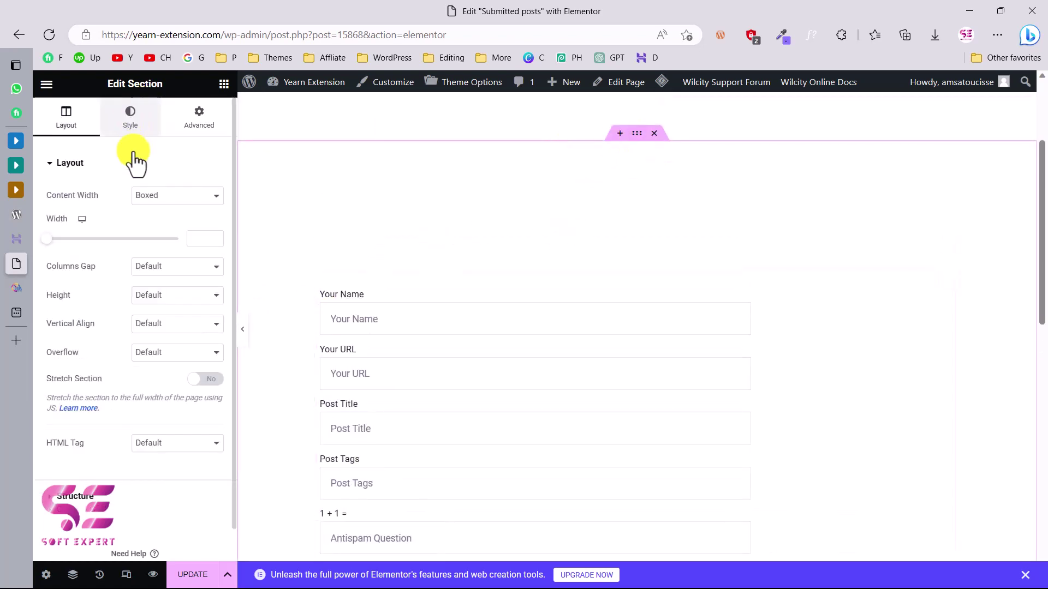
click(159, 225)
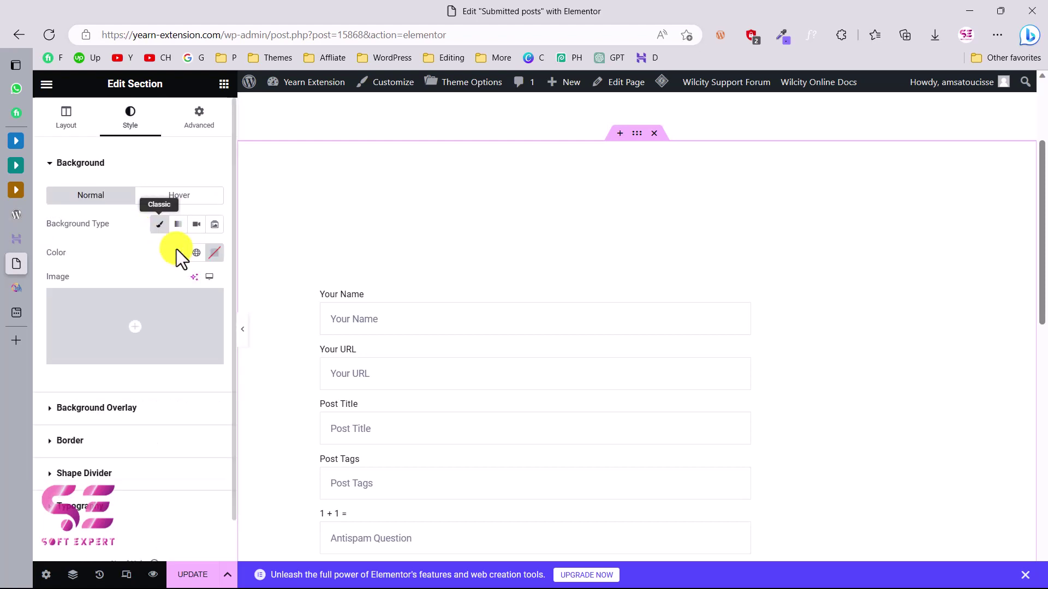
click(196, 253)
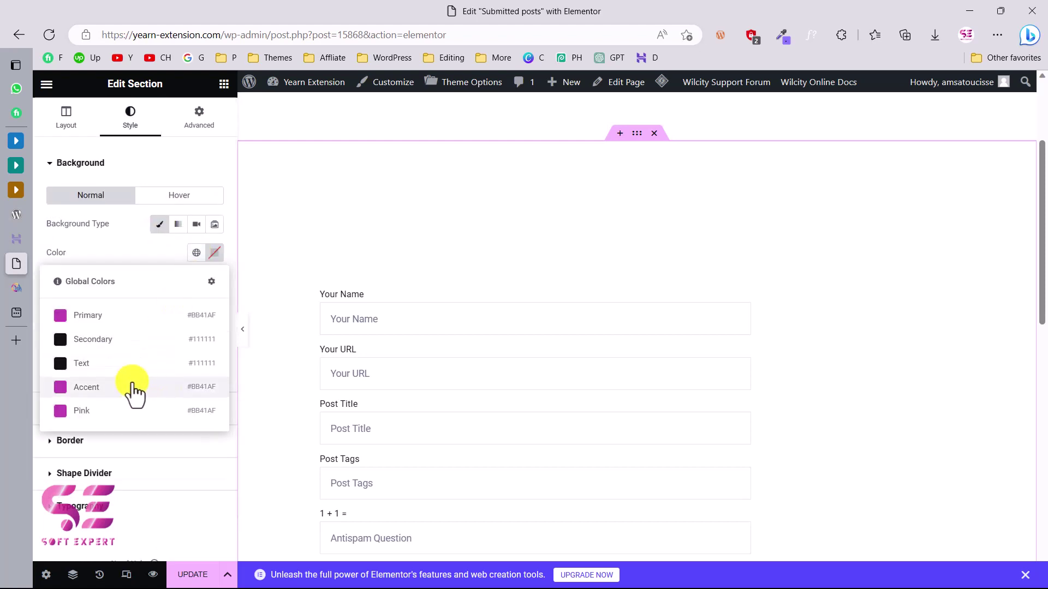
click(131, 387)
scroll(355, 351, down, 1)
scroll(355, 352, up, 1)
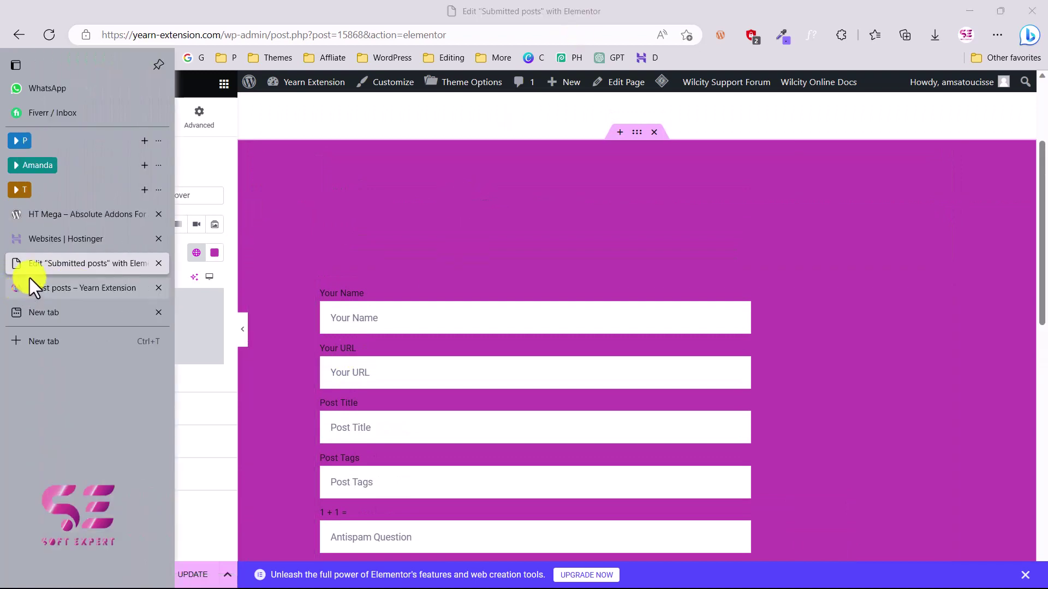
click(50, 281)
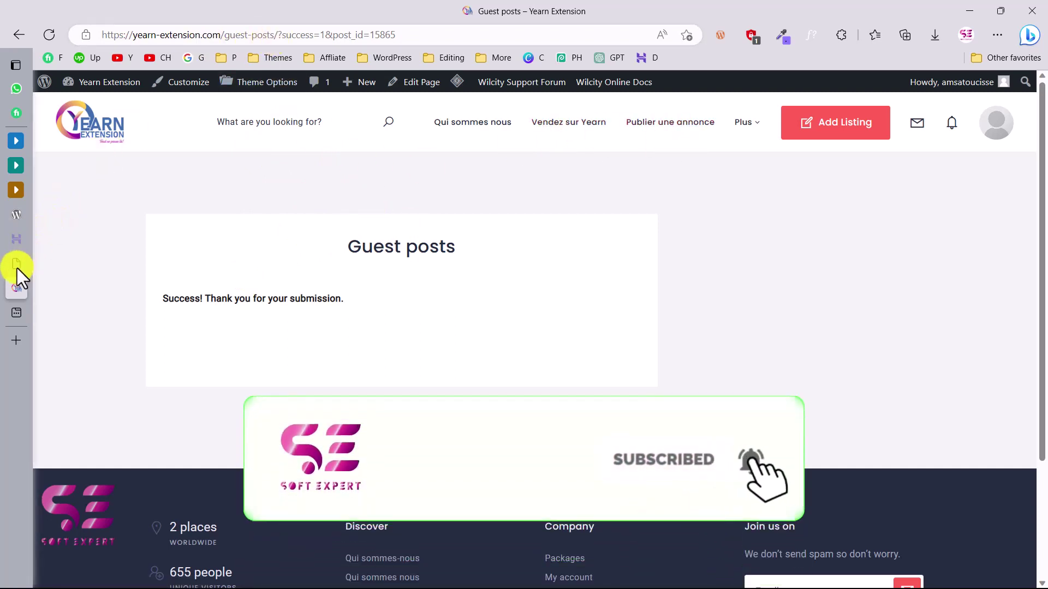
- Exit the Submitted posts Elementor editor back to the WordPress Pages list
click(42, 263)
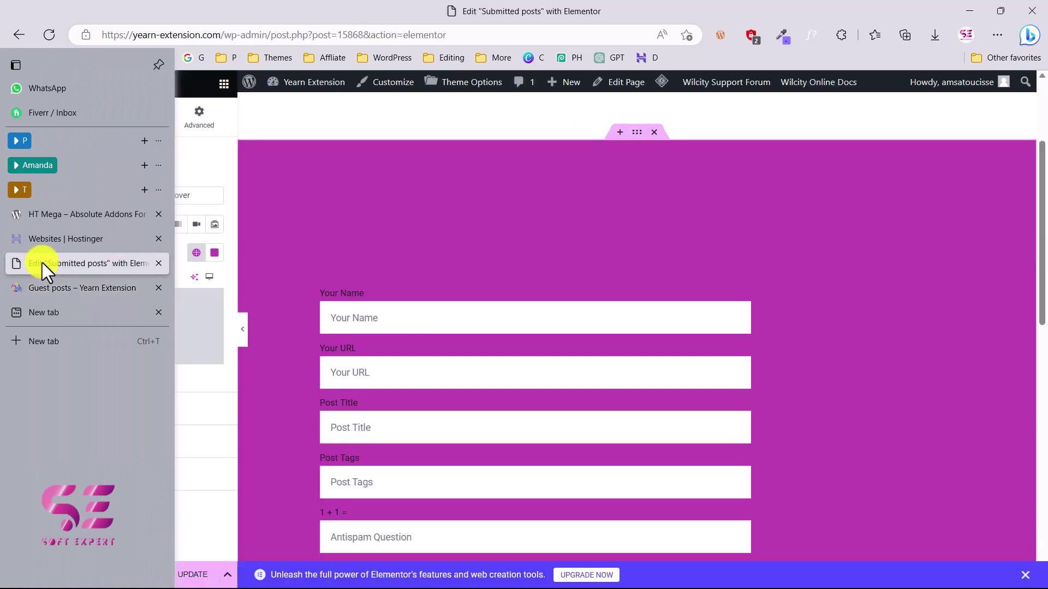
click(46, 86)
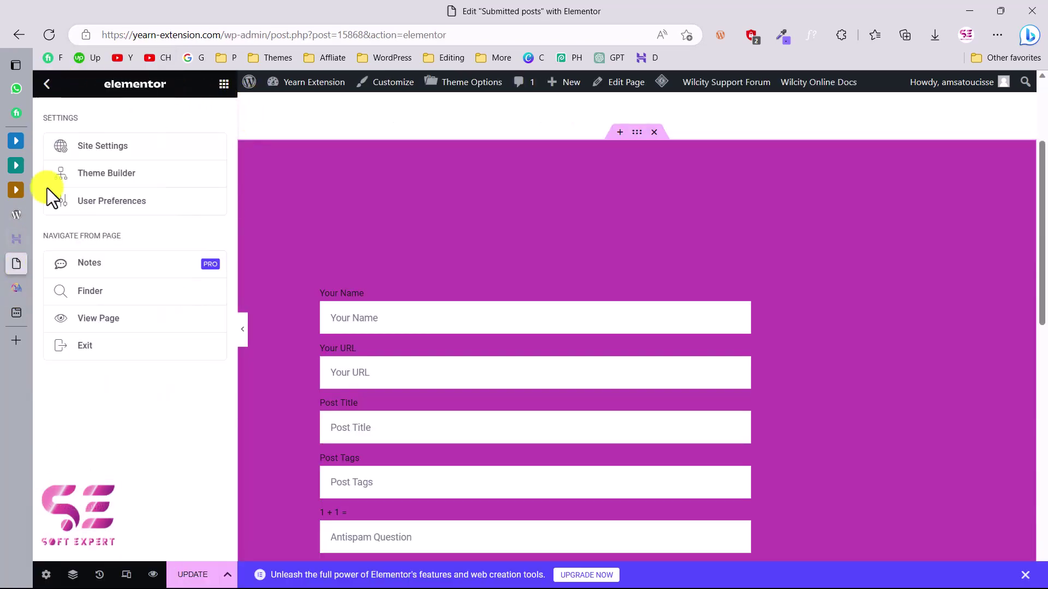
click(65, 349)
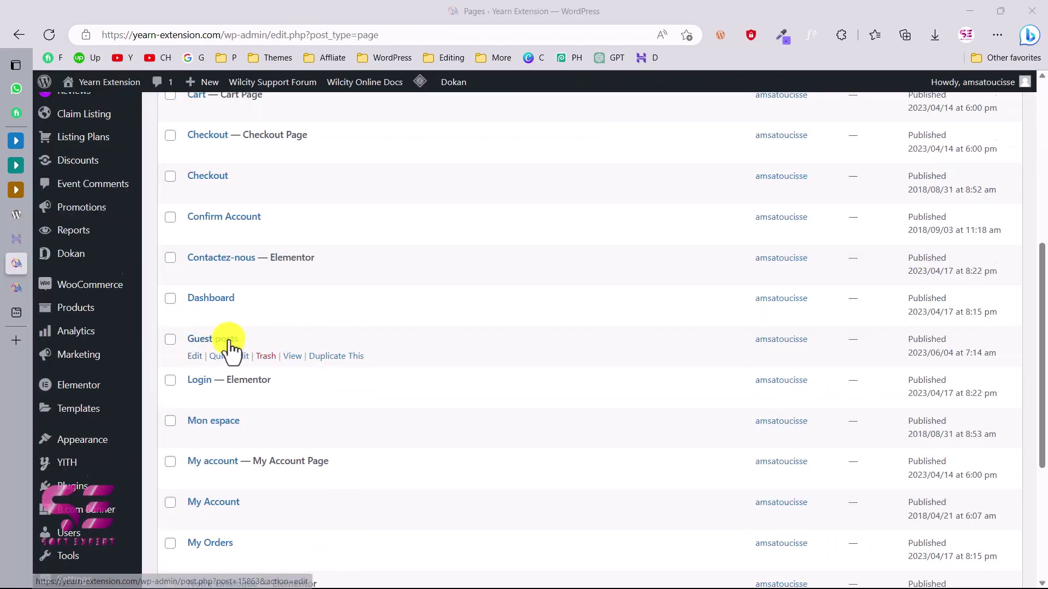
scroll(224, 316, down, 1)
- Quick Edit the Guest posts page's title to 'Sumbit a Post', then go to Appearance > Menus
click(229, 306)
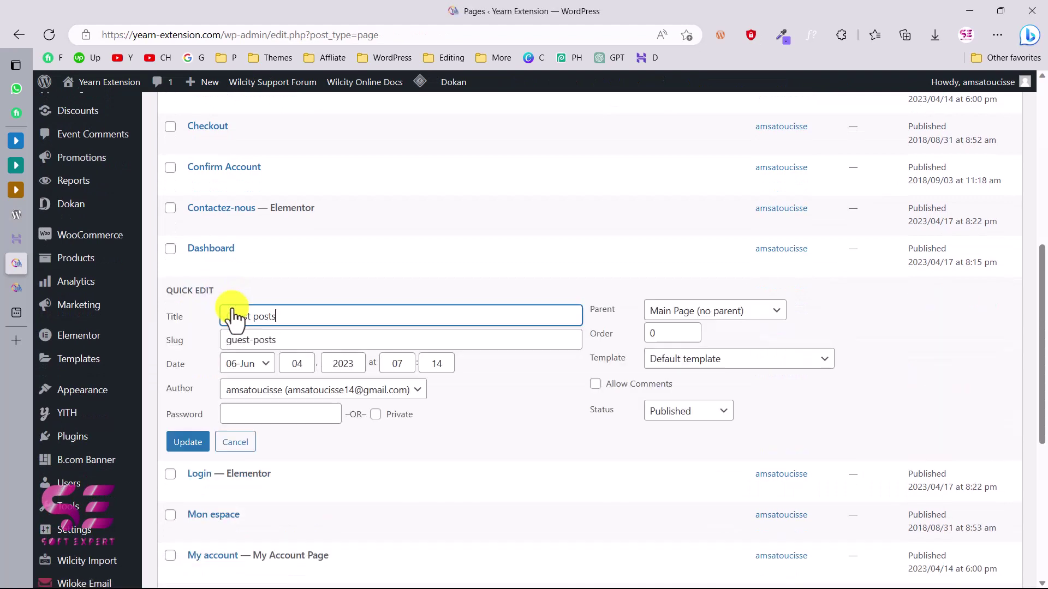
drag(297, 317, 212, 333)
text(Sumbit a Post)
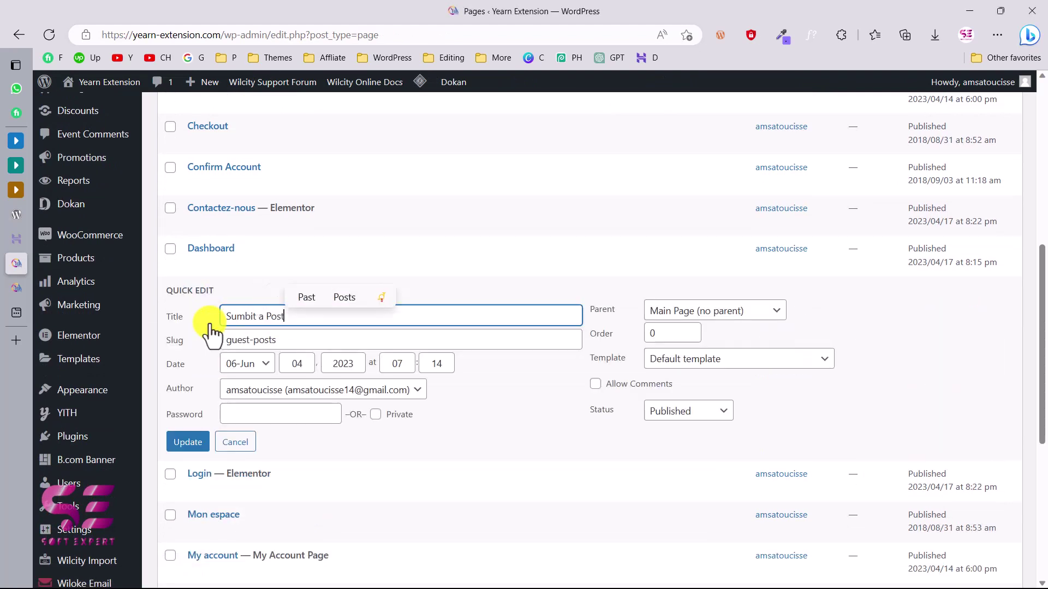
key(Return)
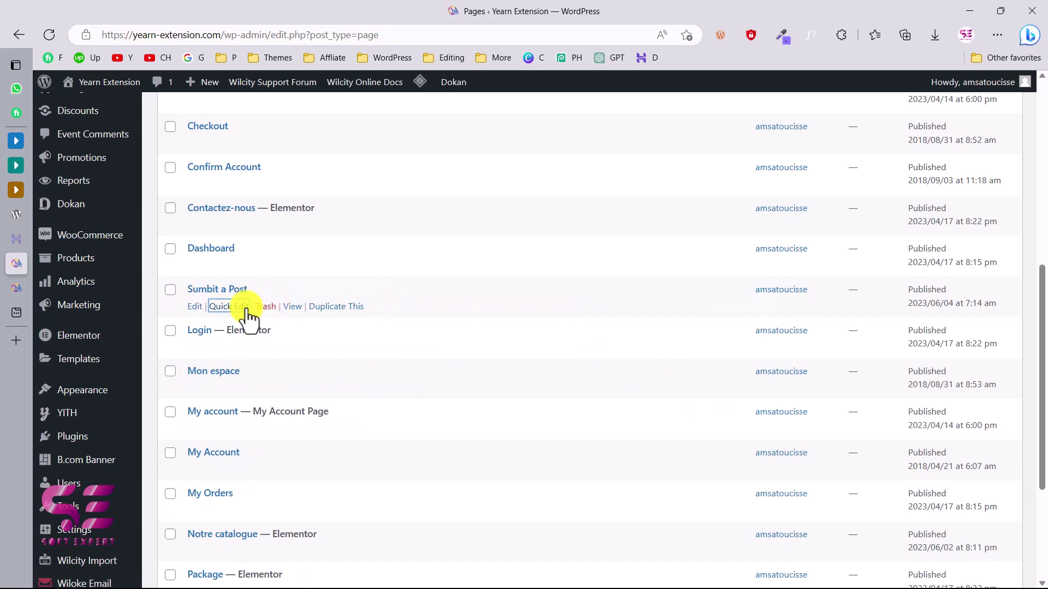
mouse_move(112, 398)
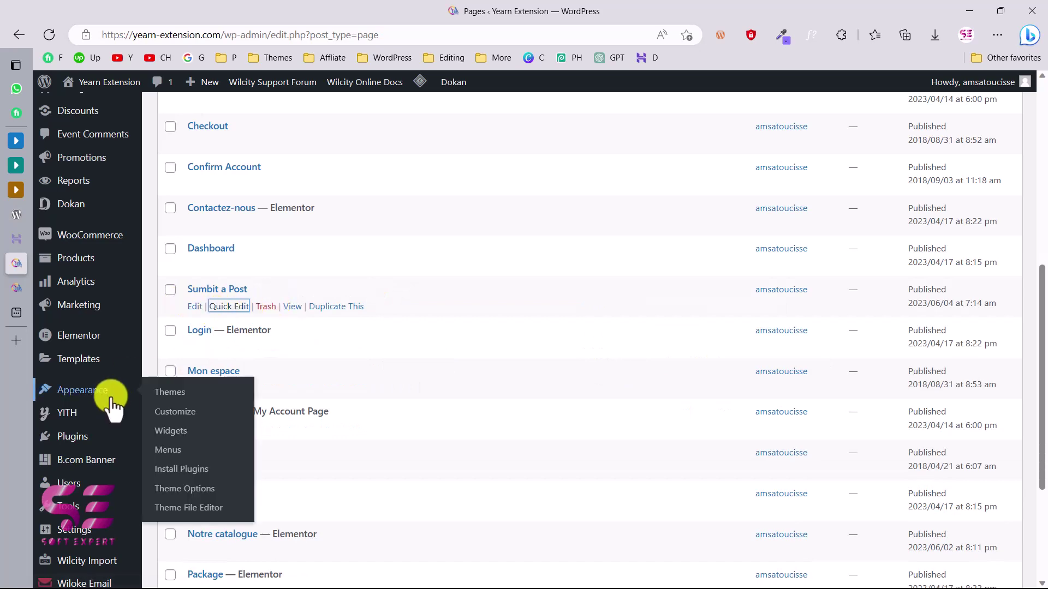
click(166, 450)
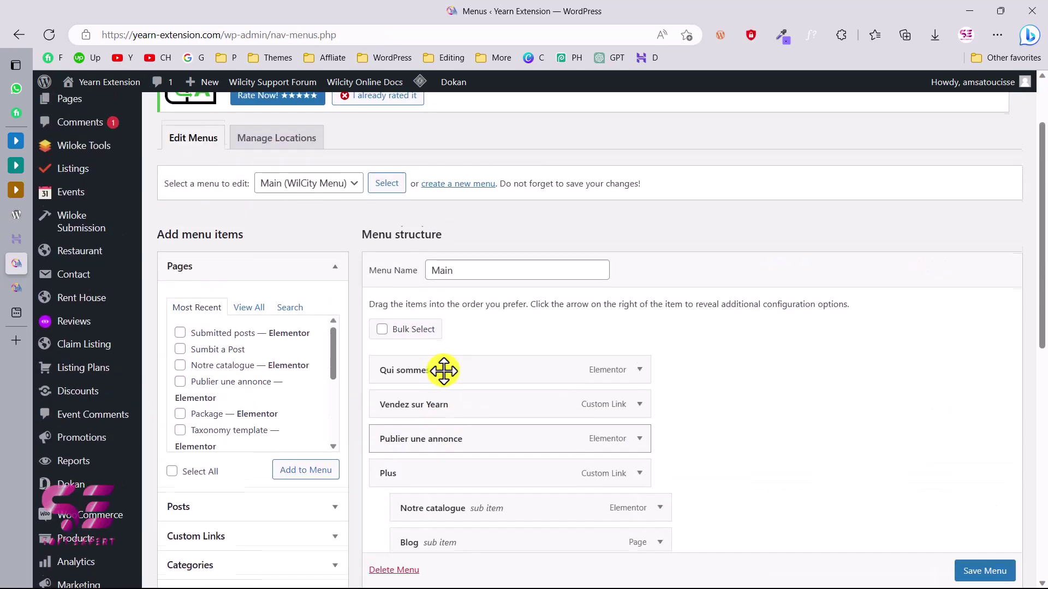
- Nest Submitted posts as the first sub item under Plus and save the Main menu
scroll(491, 328, down, 3)
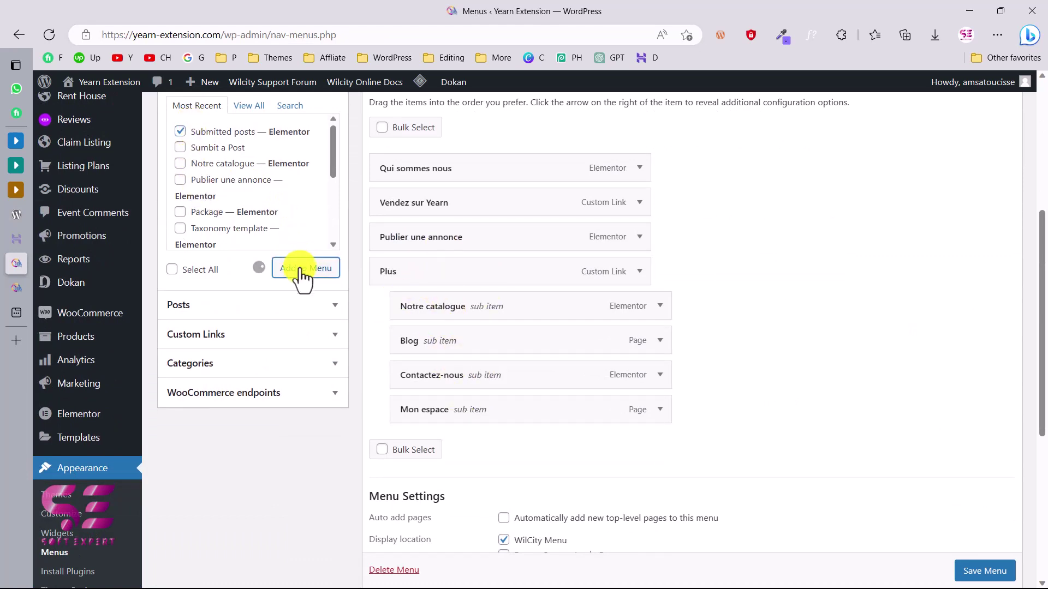
drag(404, 447, 431, 315)
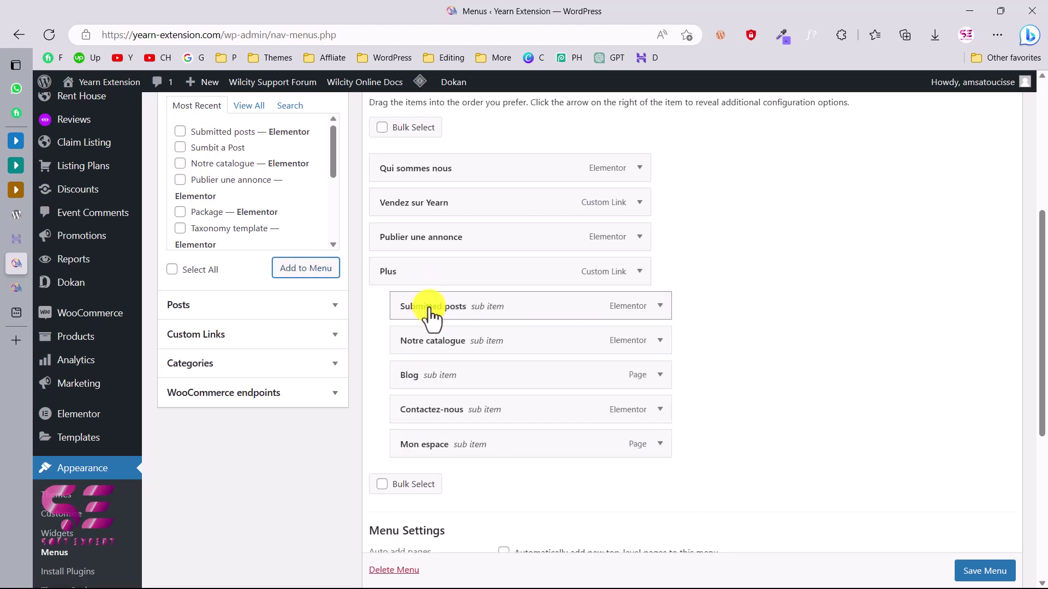
scroll(748, 386, down, 1)
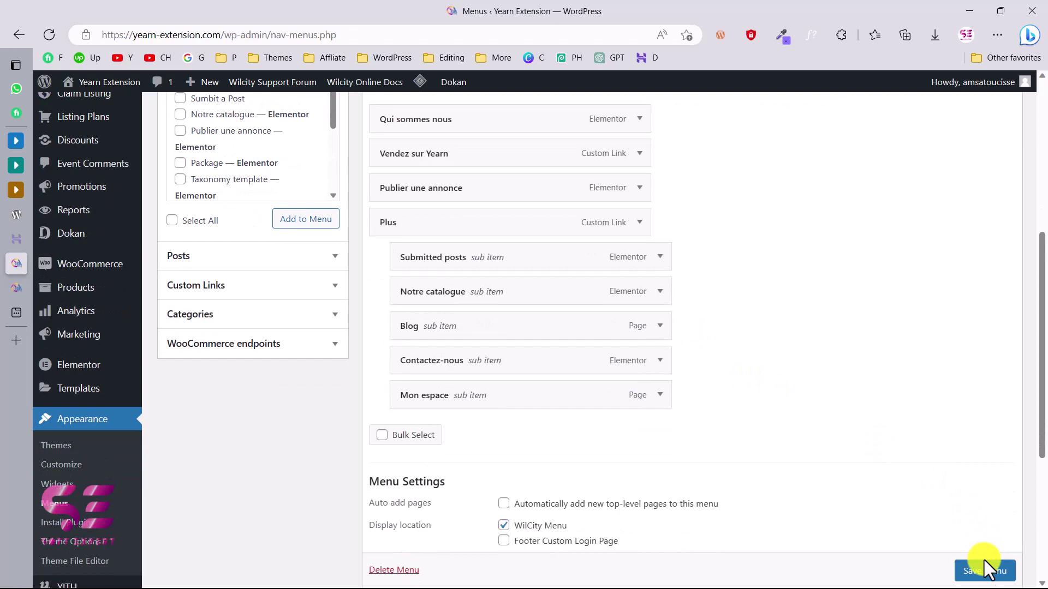
click(984, 570)
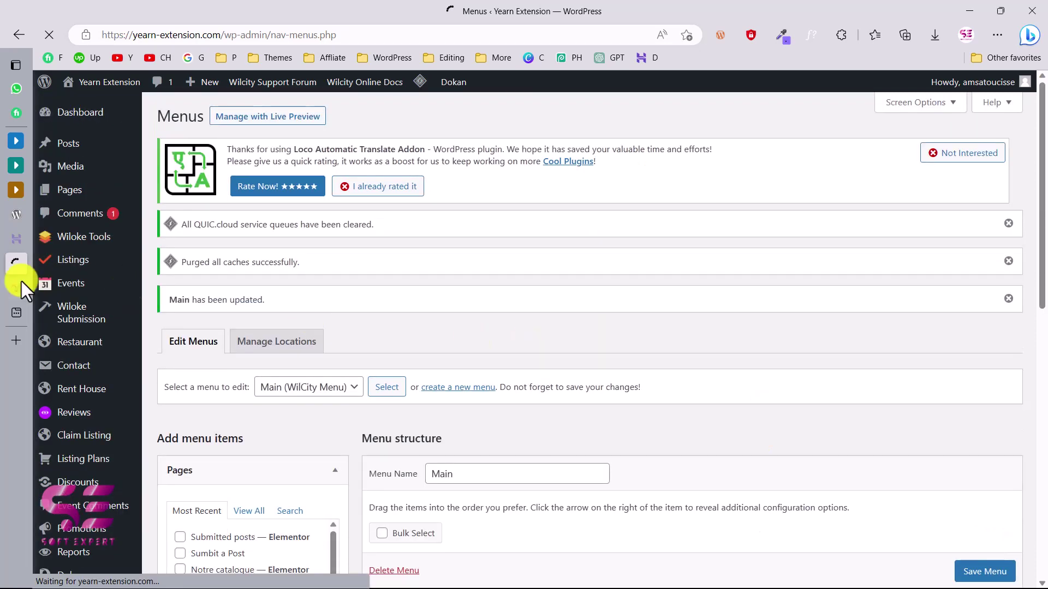
- Open Sumbit a Post from the live site's Plus menu, check its heading, then go to YouTube
click(32, 289)
mouse_move(743, 134)
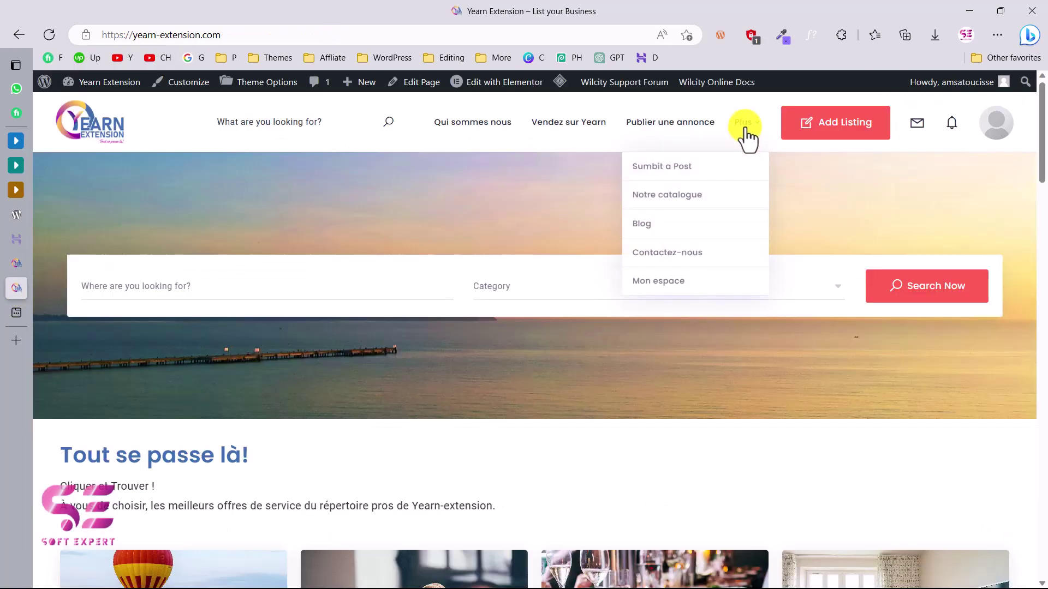
click(663, 166)
scroll(378, 302, down, 7)
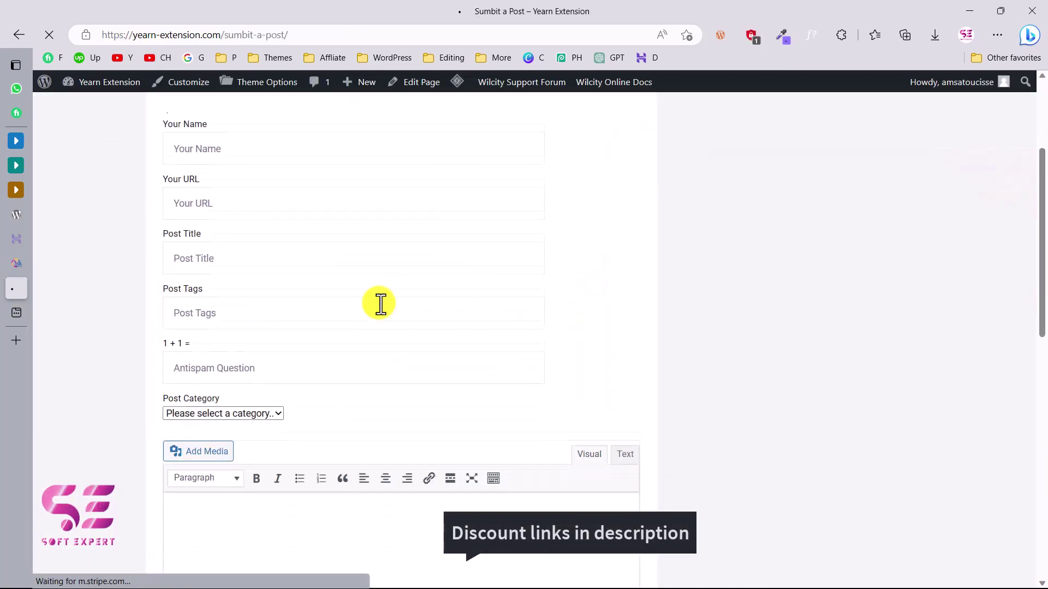
scroll(380, 303, up, 6)
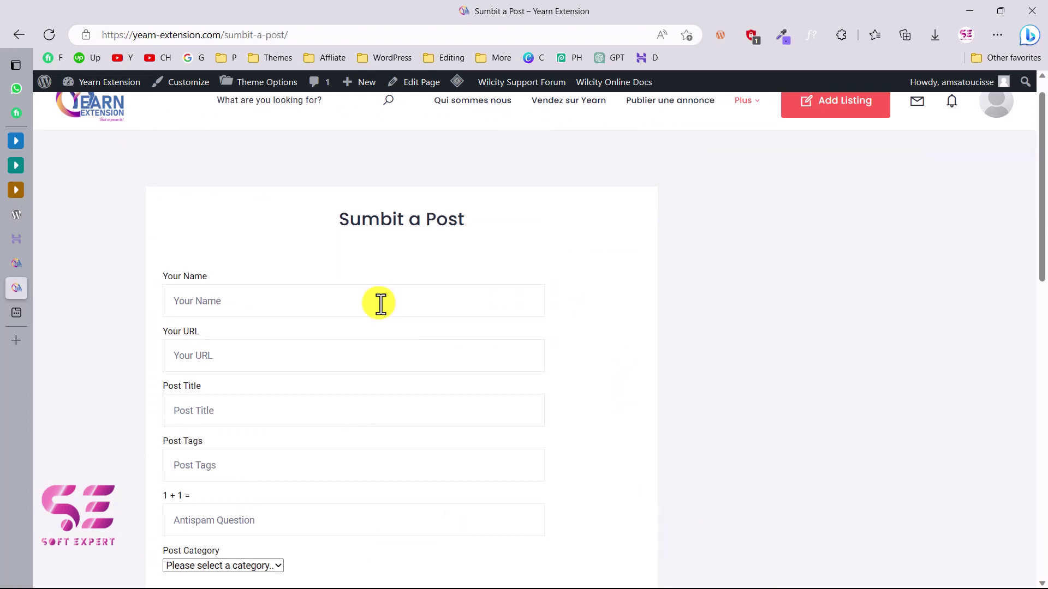
drag(384, 222, 421, 217)
click(430, 220)
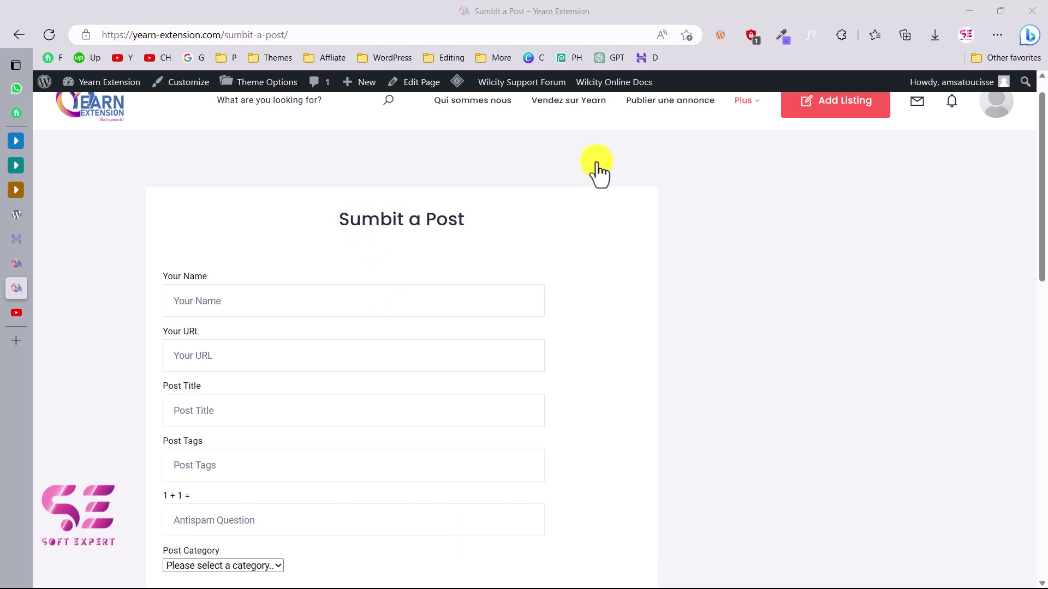
click(18, 312)
scroll(342, 389, down, 3)
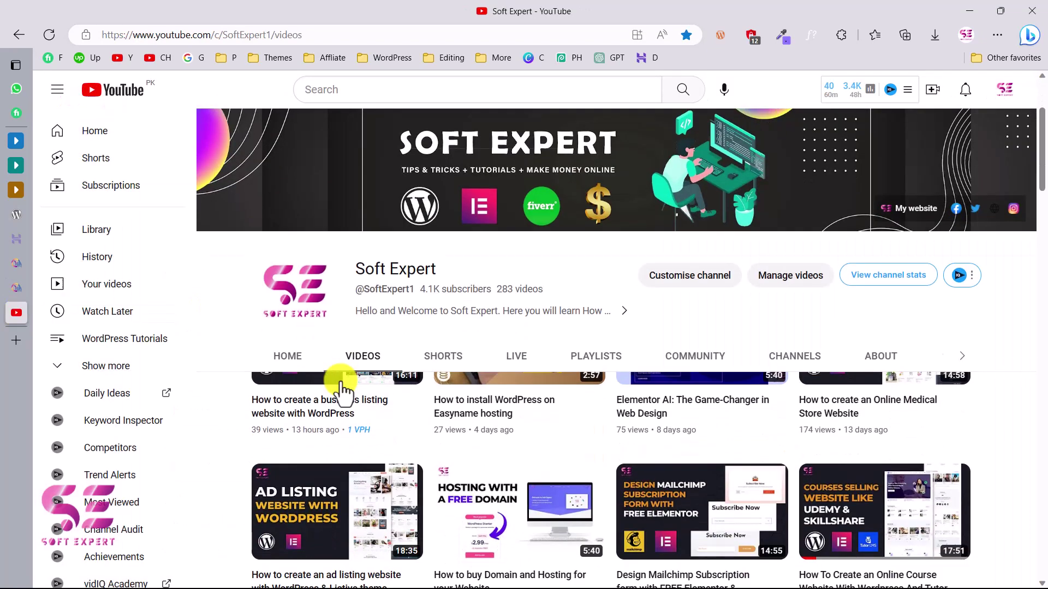
scroll(304, 444, down, 6)
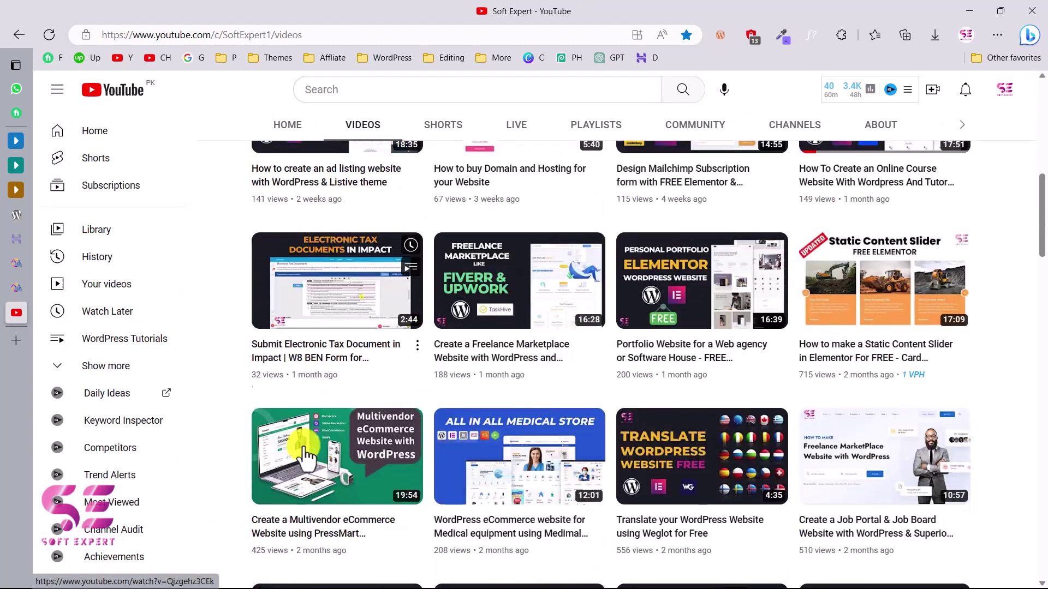
scroll(306, 456, down, 10)
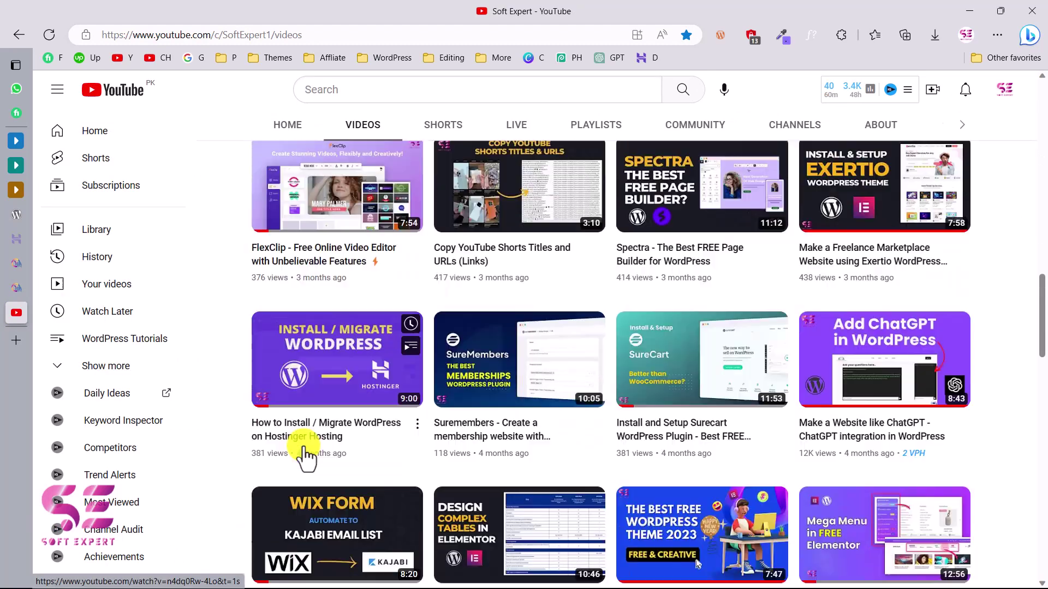
scroll(305, 455, down, 10)
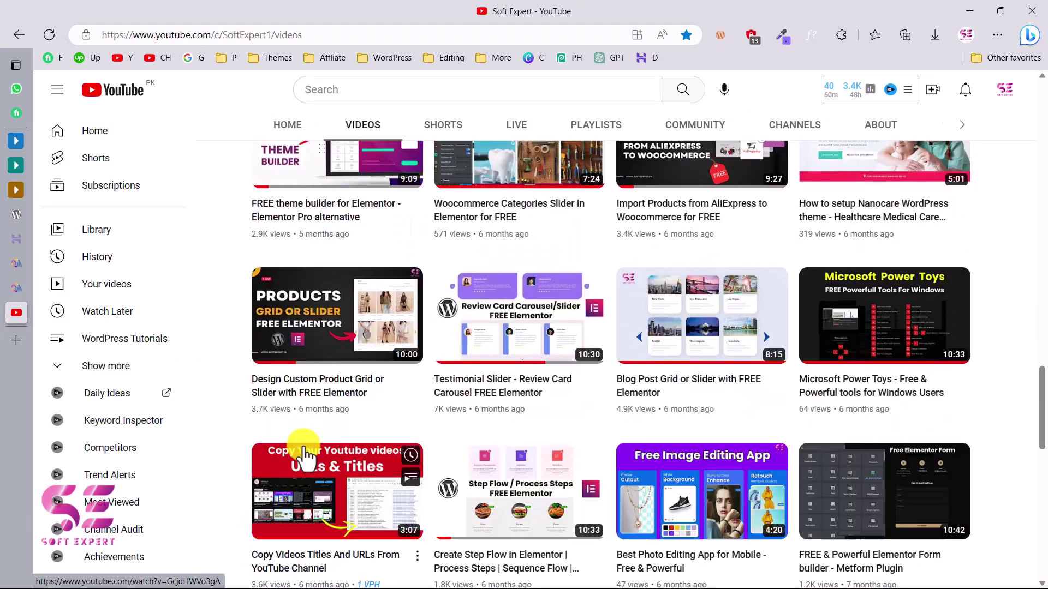